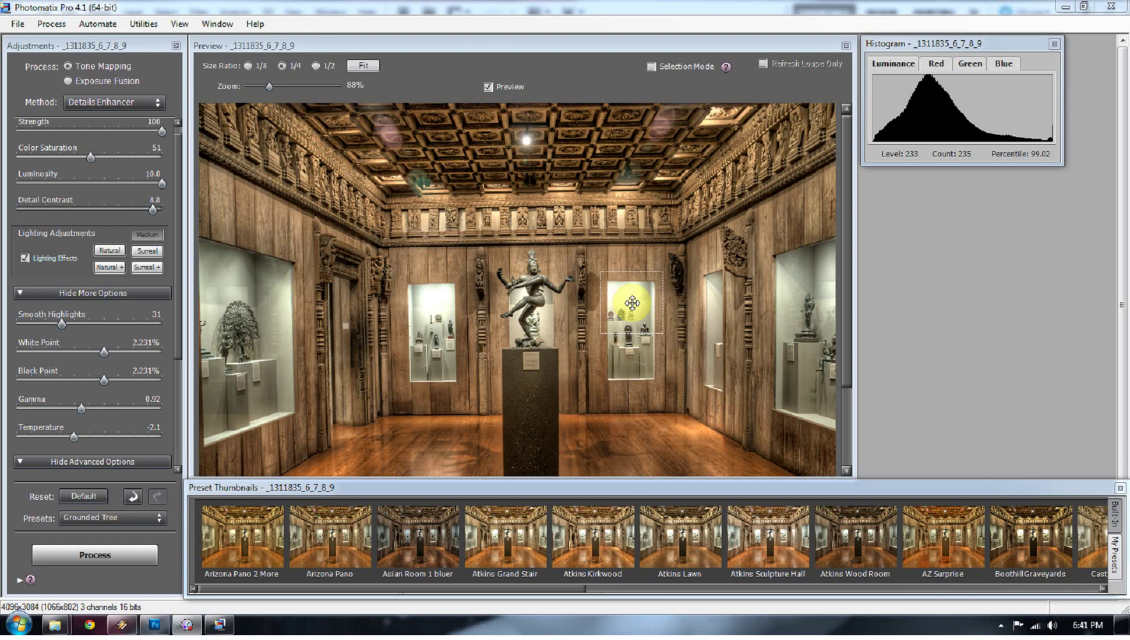
Step: Review the Adjustments sliders and process the full-size tone-mapped museum image
drag(177, 138, 177, 132)
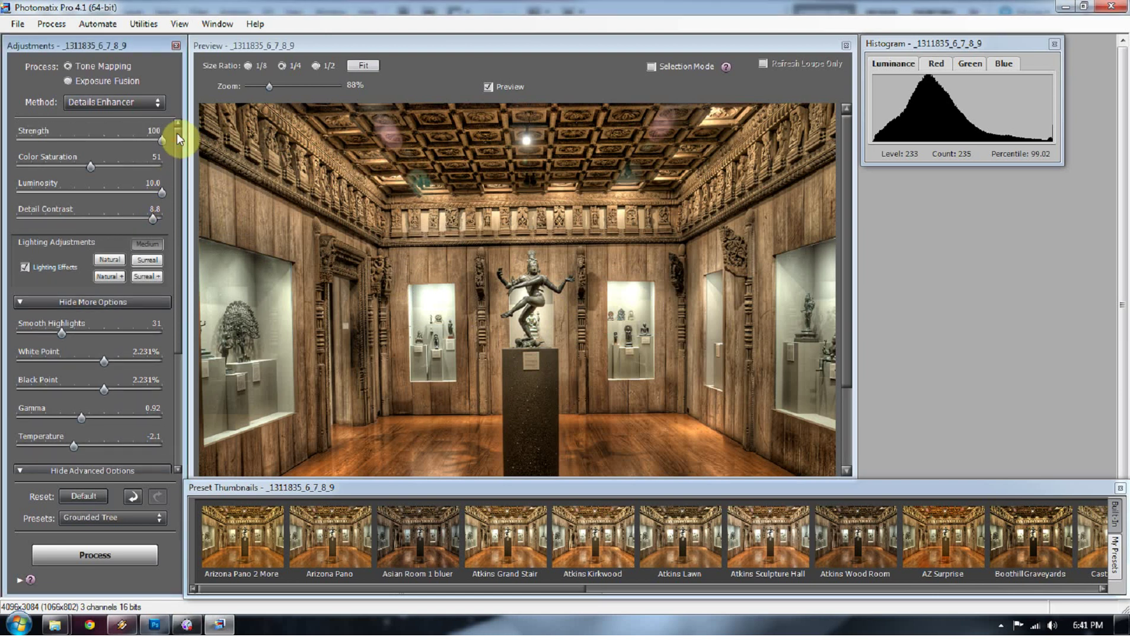
drag(177, 132, 157, 97)
click(94, 555)
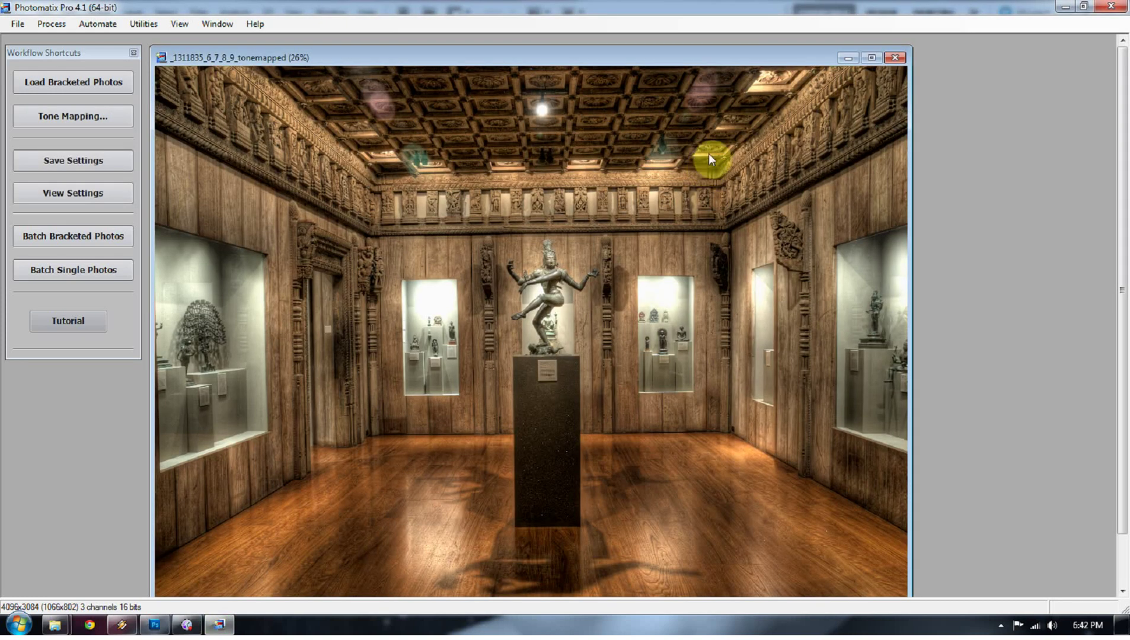
click(17, 24)
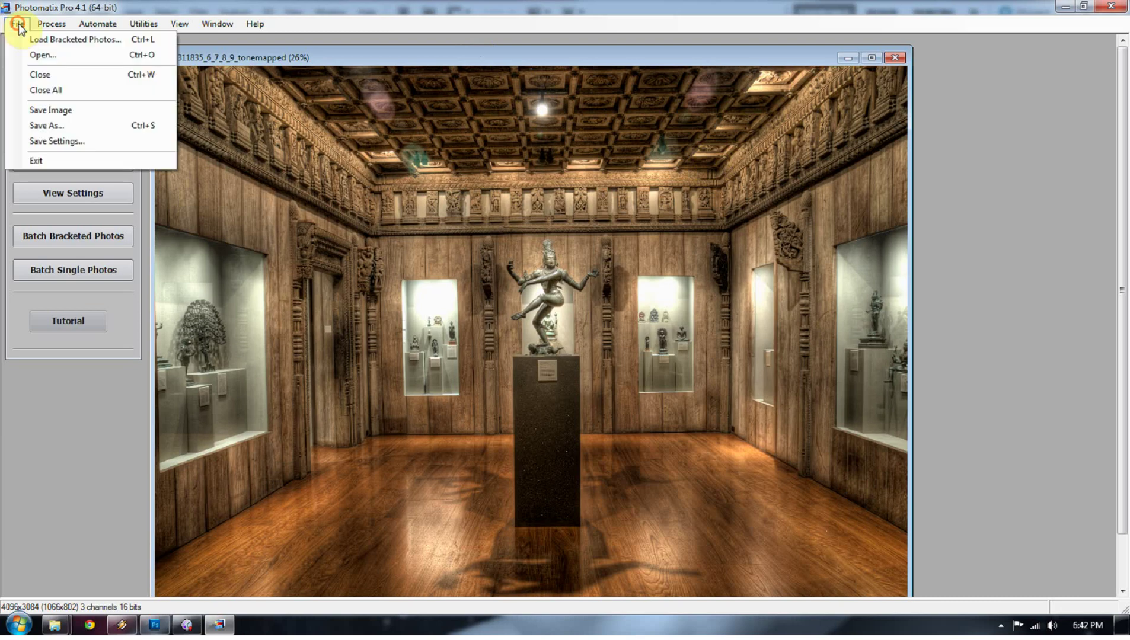
Step: Save the tone-mapped image as '1' (TIFF) in the HDR > Blog Post folder
click(54, 125)
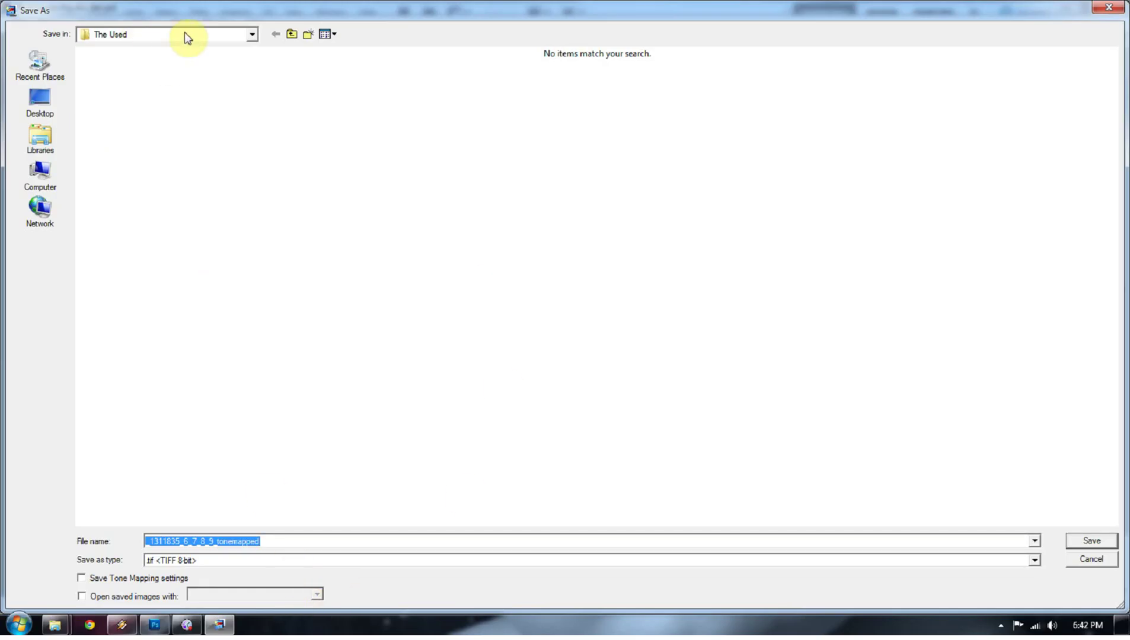
click(292, 34)
double_click(116, 95)
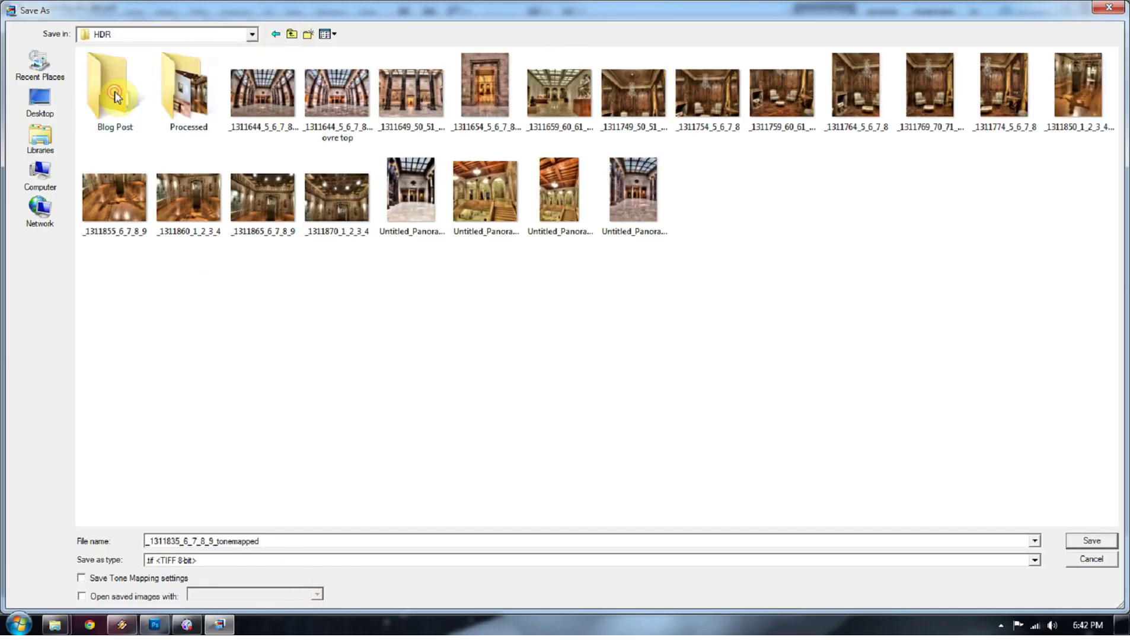
double_click(116, 95)
double_click(303, 542)
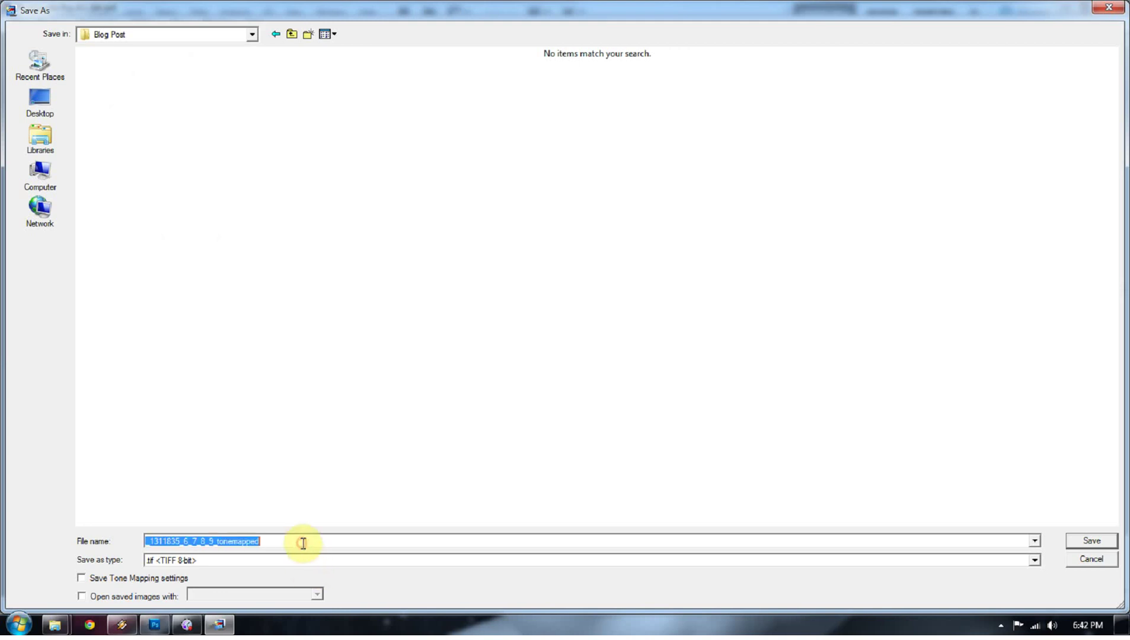
text(1)
key(Return)
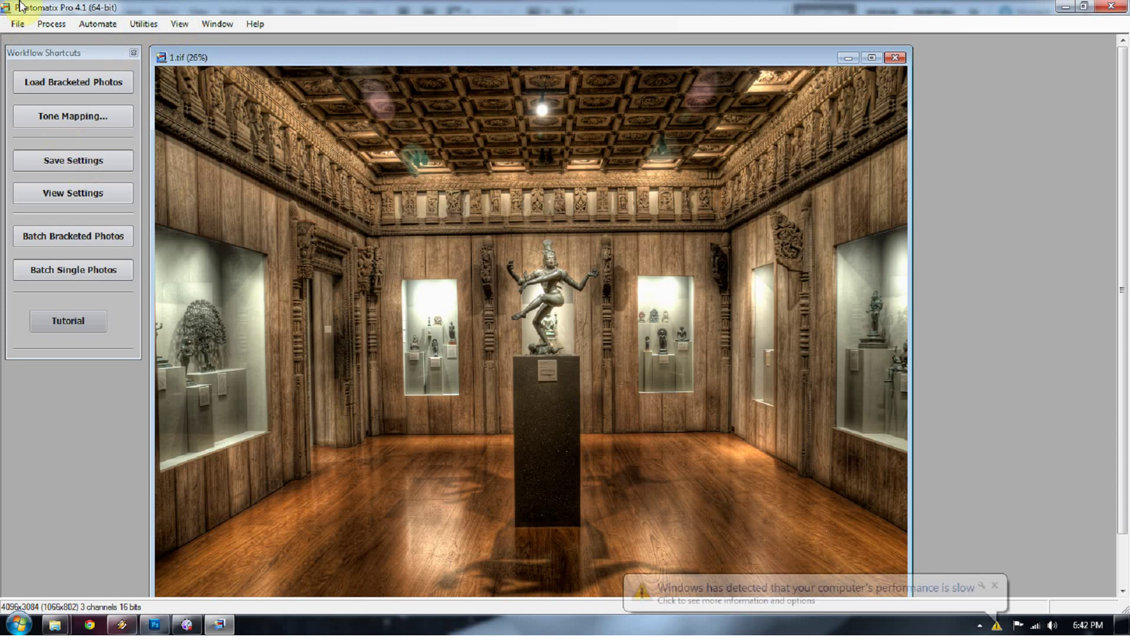
Step: Undo the tone mapping, dismiss the notification, and reopen Tone Mapping / Fusion with its preview
click(51, 25)
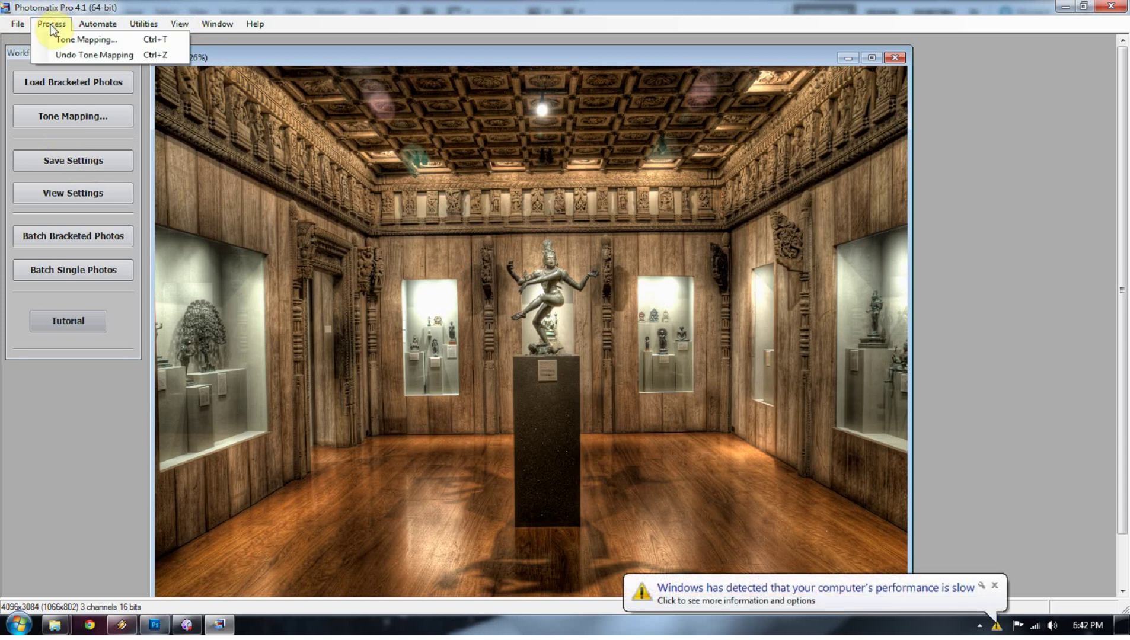
click(63, 54)
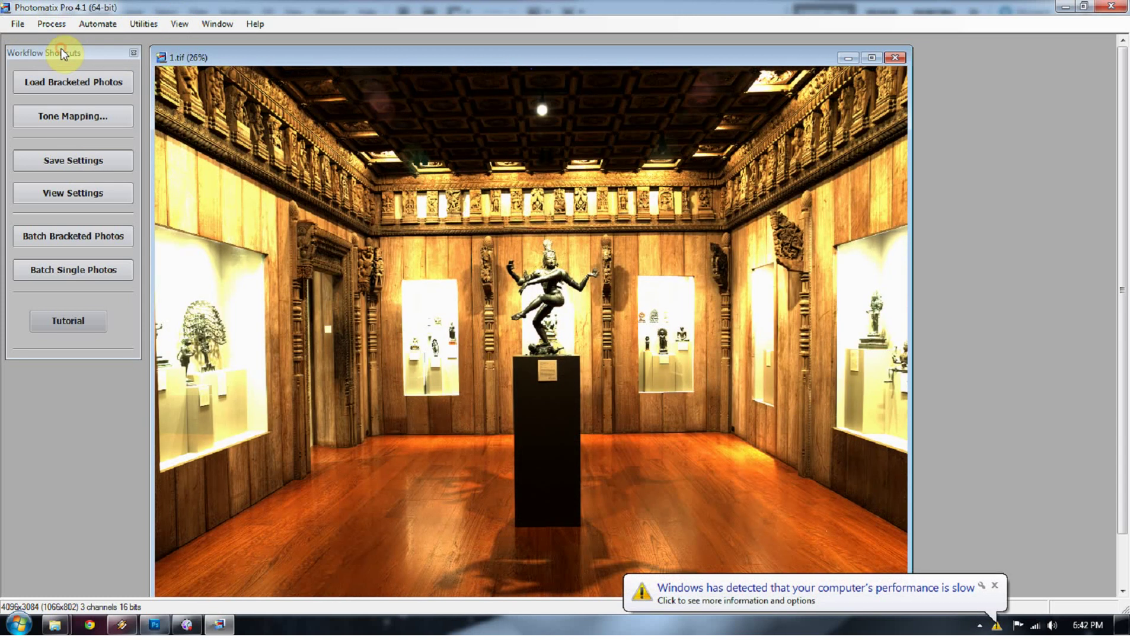
click(996, 587)
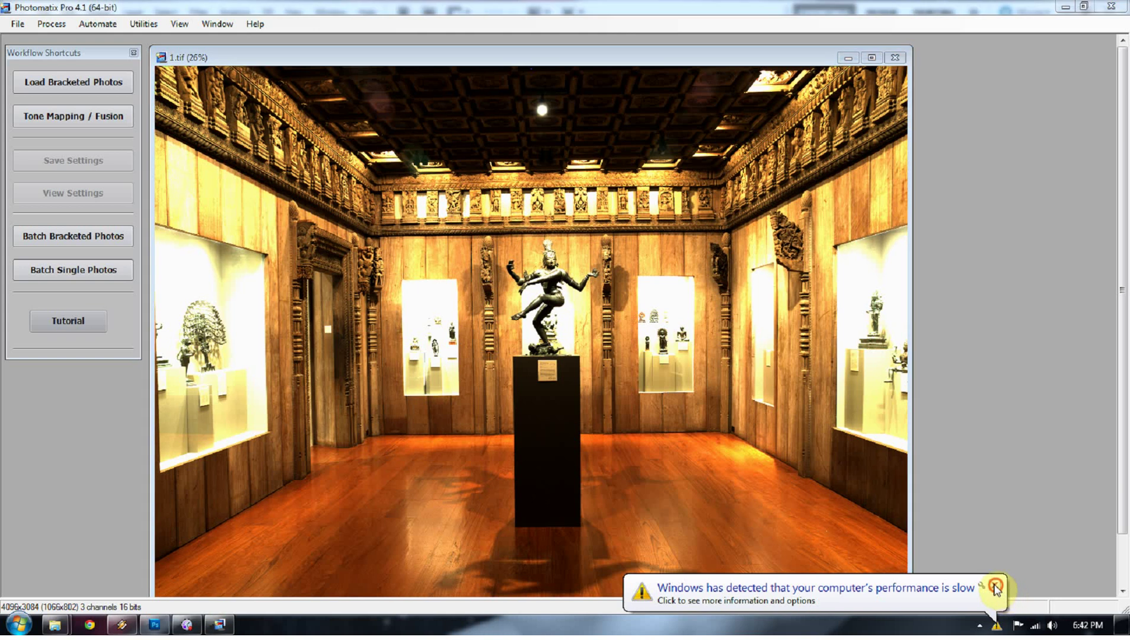
click(59, 117)
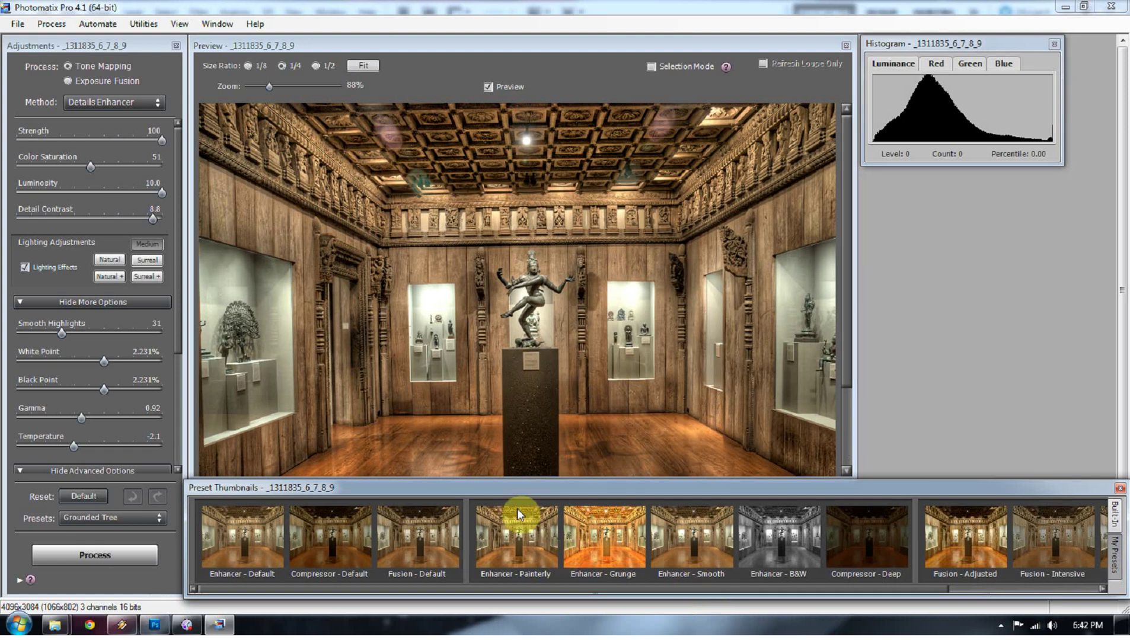
click(606, 282)
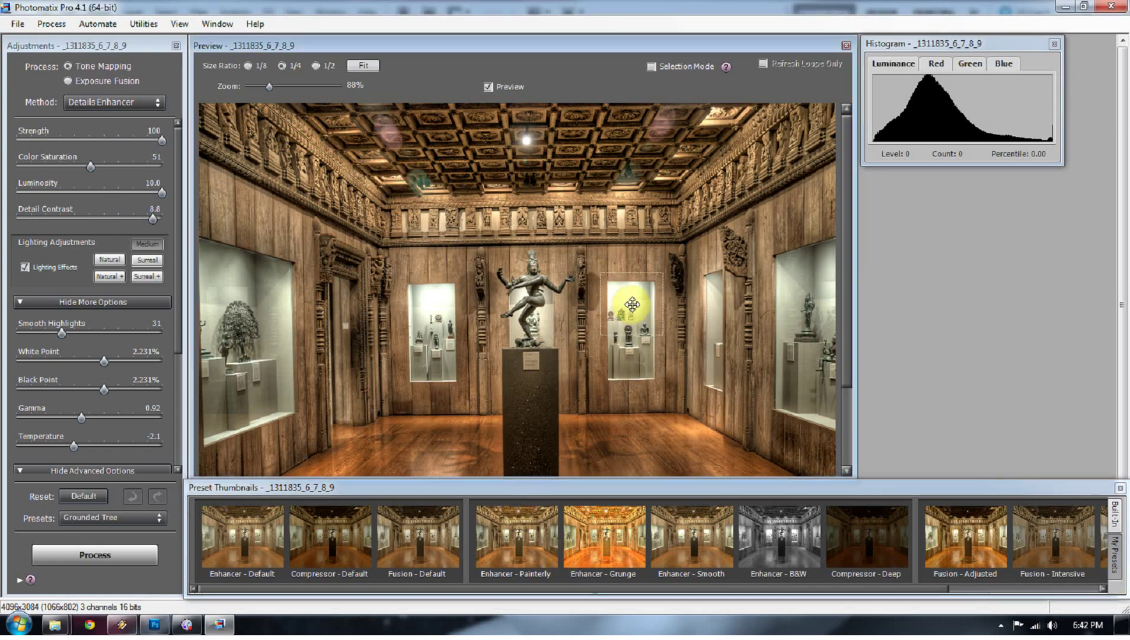
Step: Set Smooth Highlights to 0 and White Point to its 5.000% maximum
drag(631, 306, 632, 304)
drag(631, 303, 630, 304)
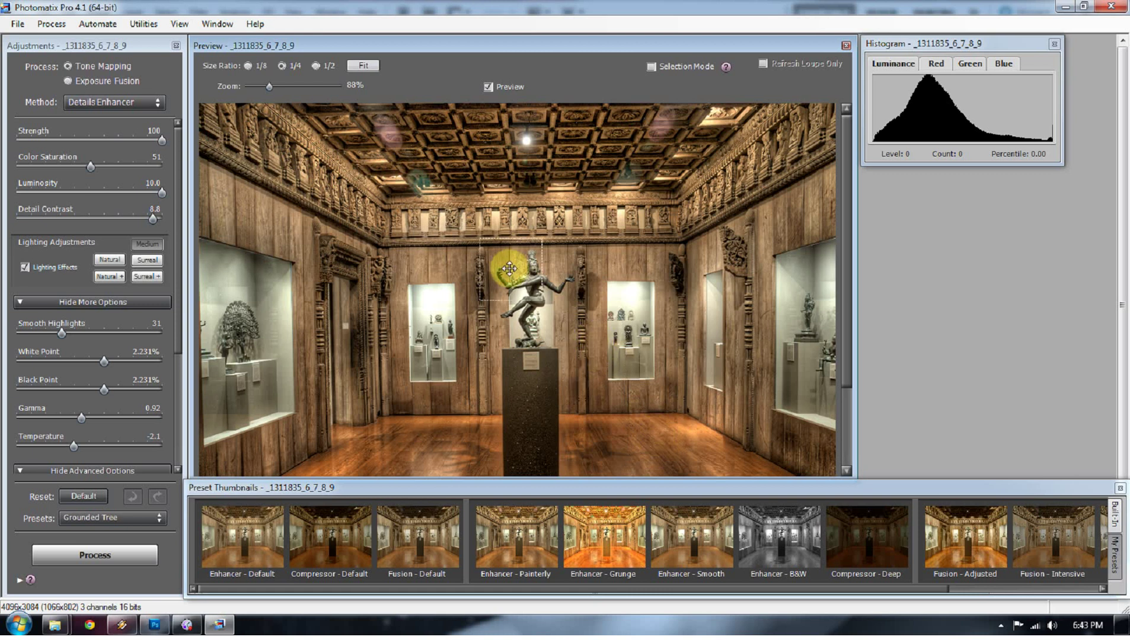
click(81, 322)
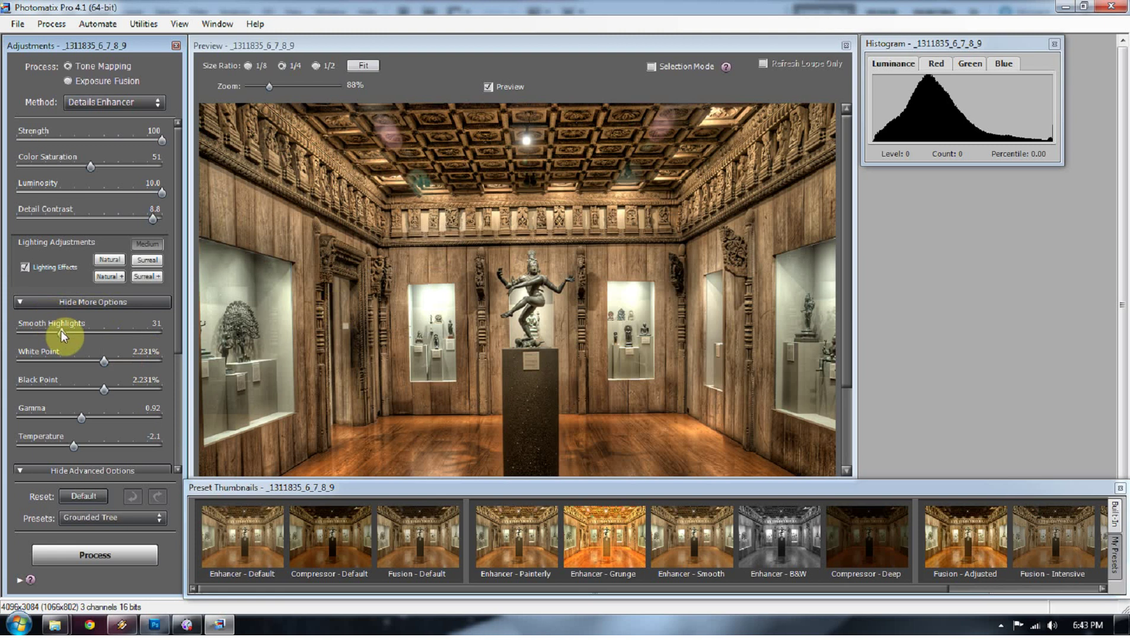
drag(61, 332, 12, 331)
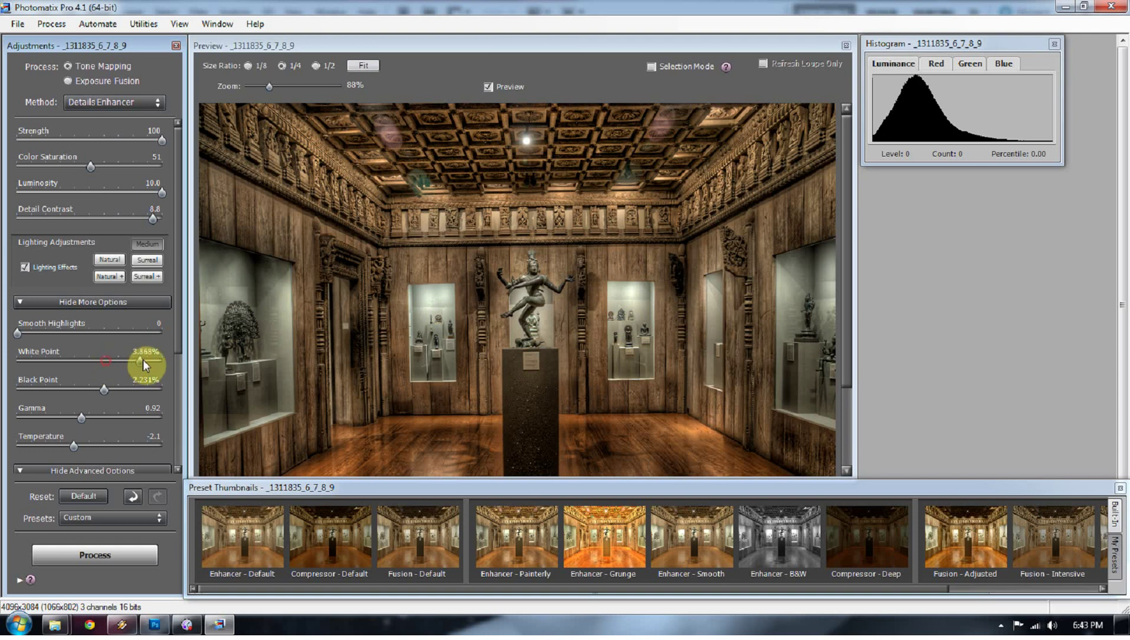
drag(155, 360, 143, 361)
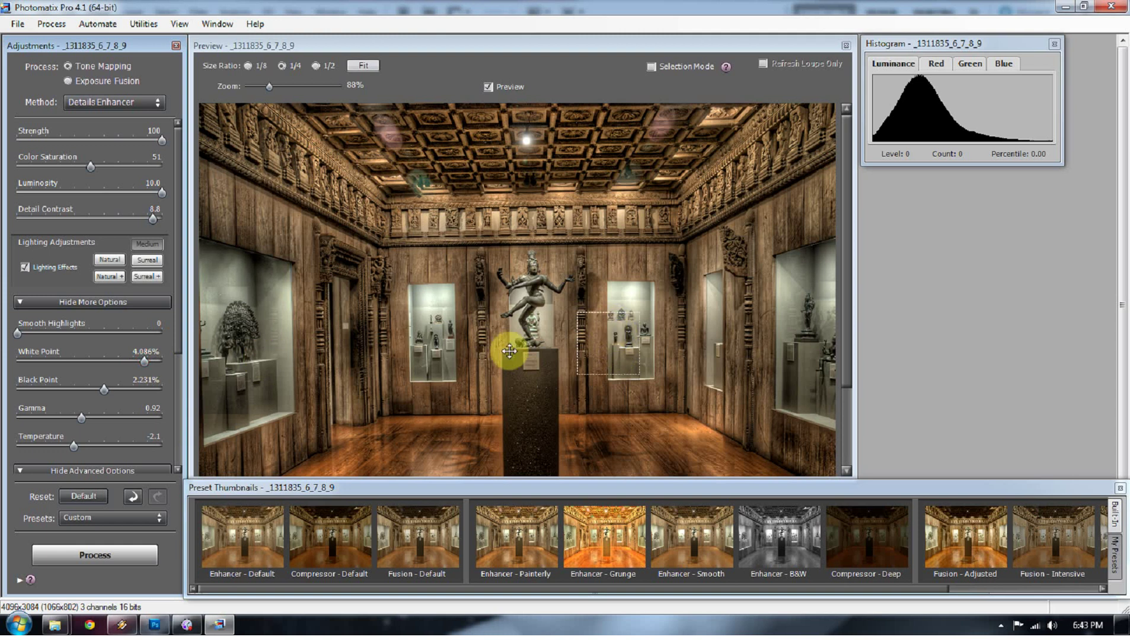
drag(164, 362, 166, 361)
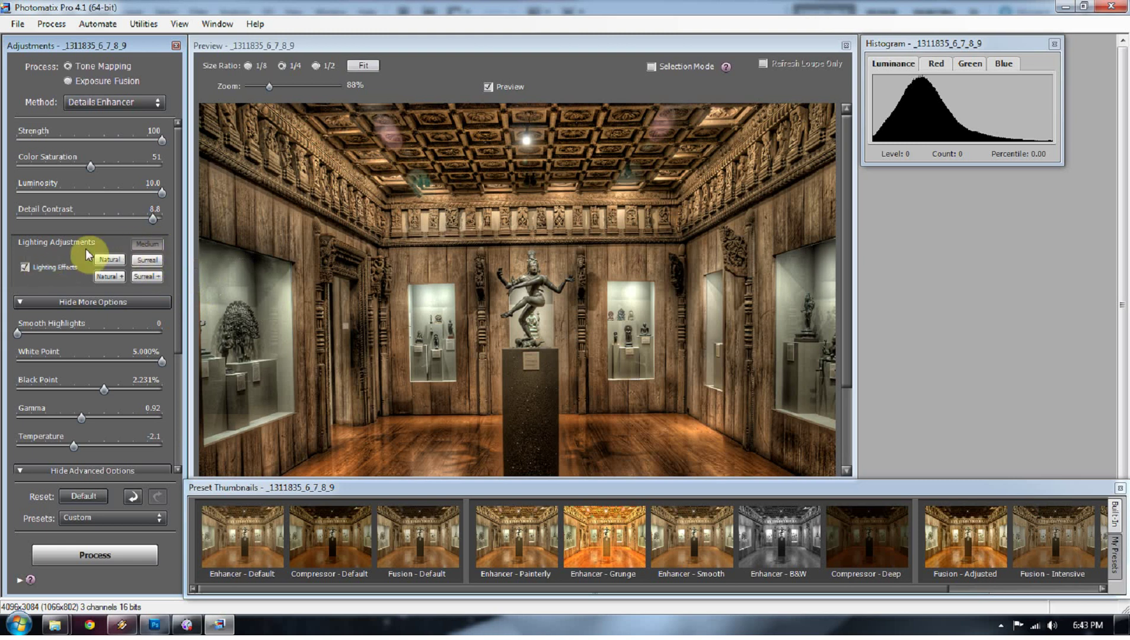
Step: Turn off Lighting Effects, set Lighting Adjustments to -8.5 and Detail Contrast to 5.0
click(38, 268)
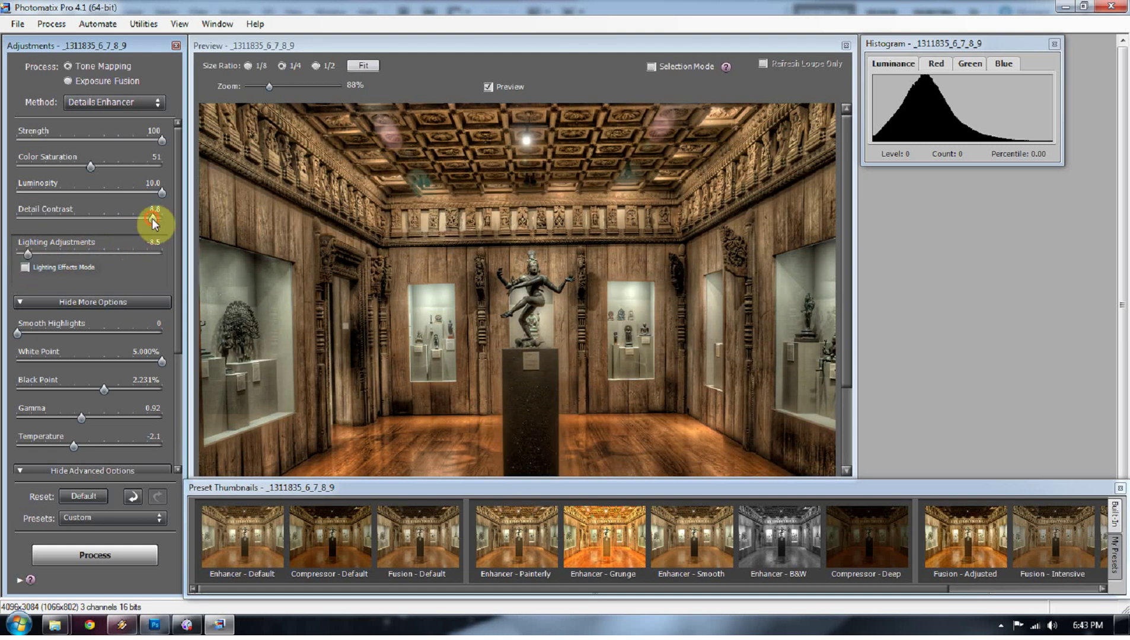
click(125, 218)
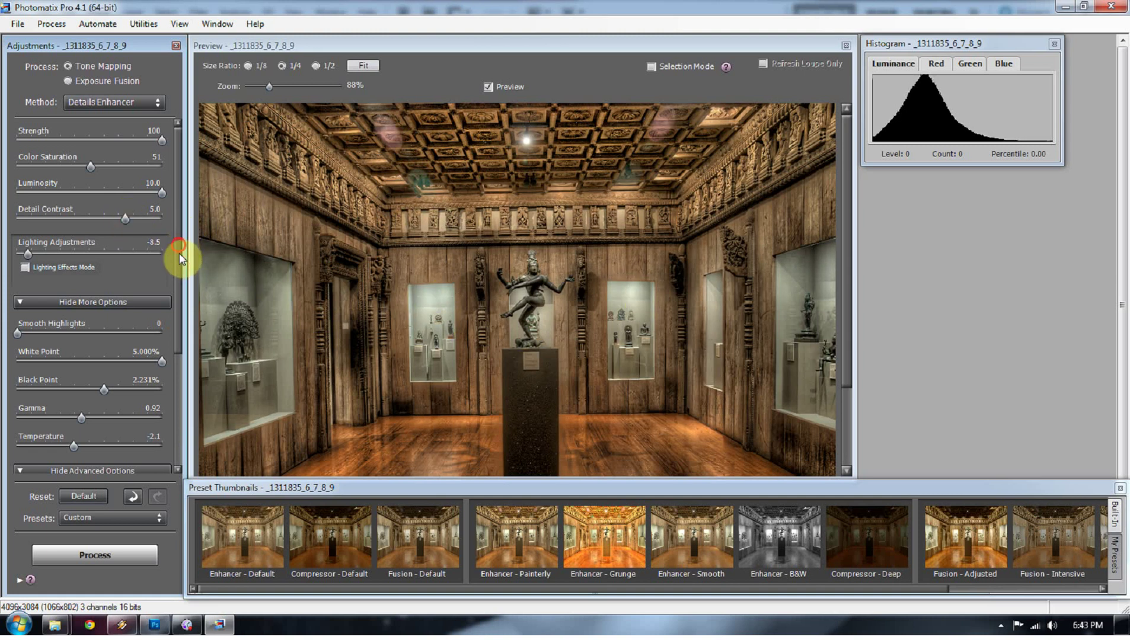
drag(179, 253, 175, 358)
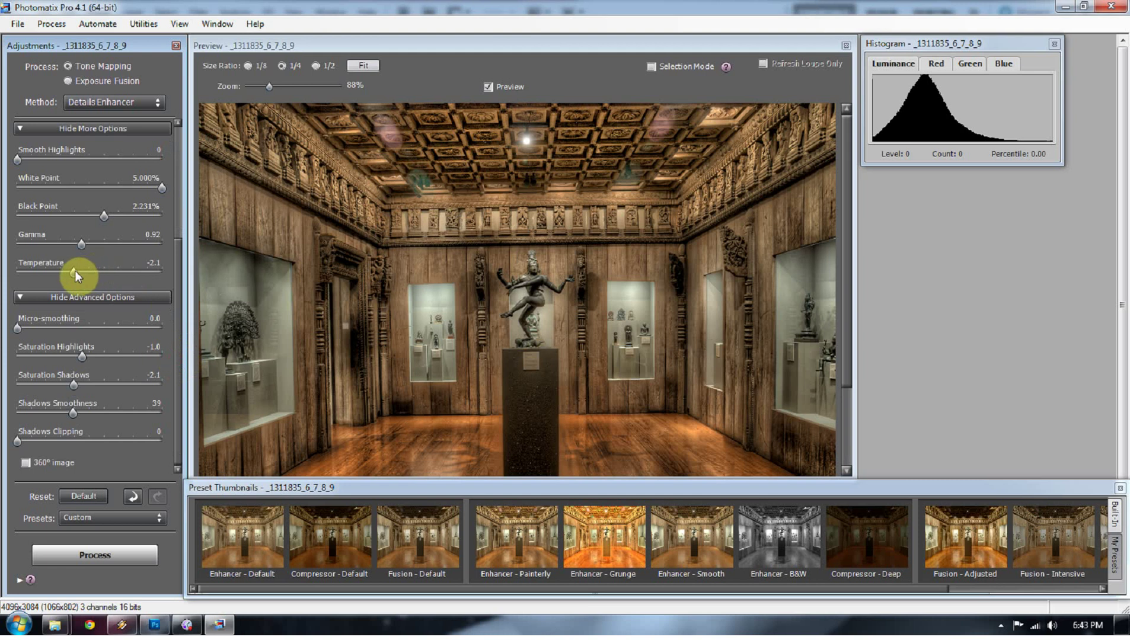
Step: Set Temperature to -8.9 and Gamma to 0.96, then render the full image
drag(45, 272, 32, 271)
drag(69, 247, 70, 247)
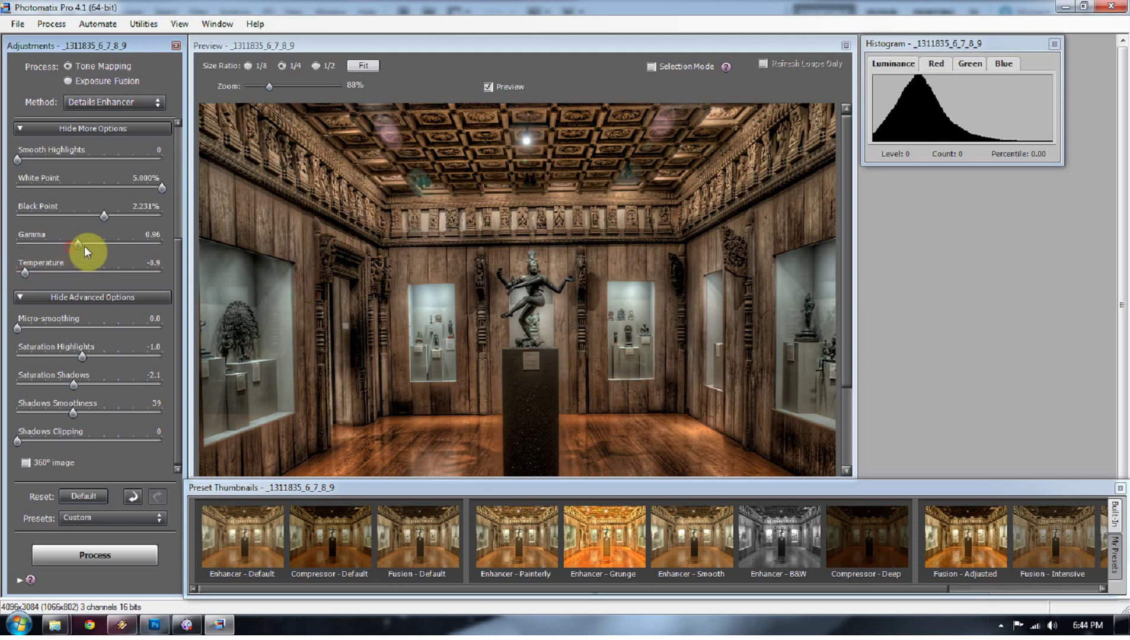
click(100, 244)
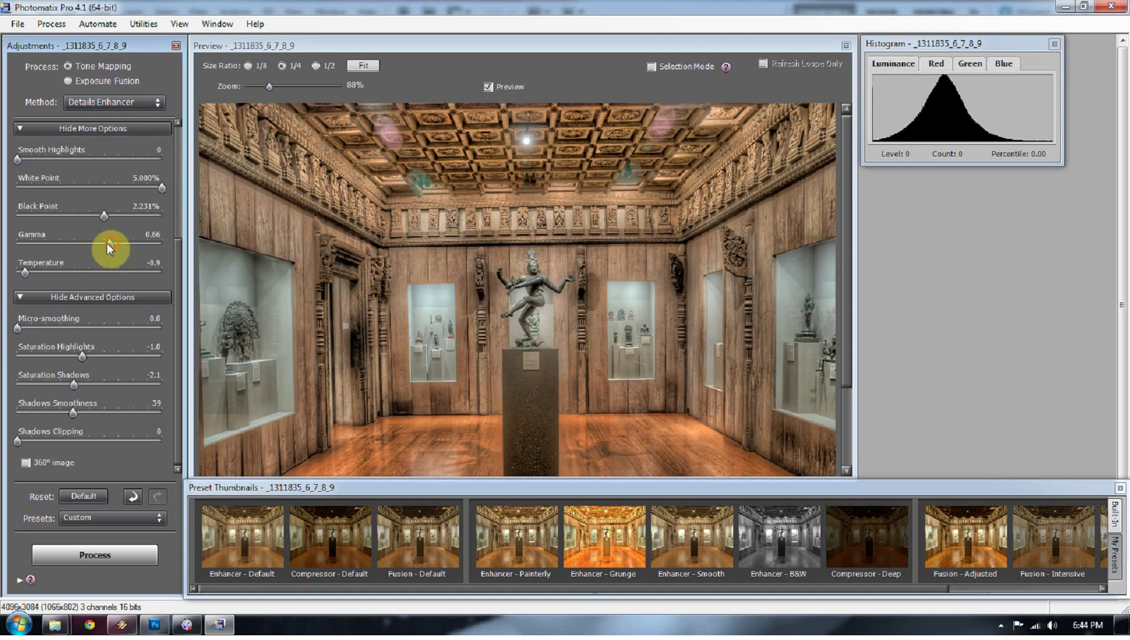
click(77, 245)
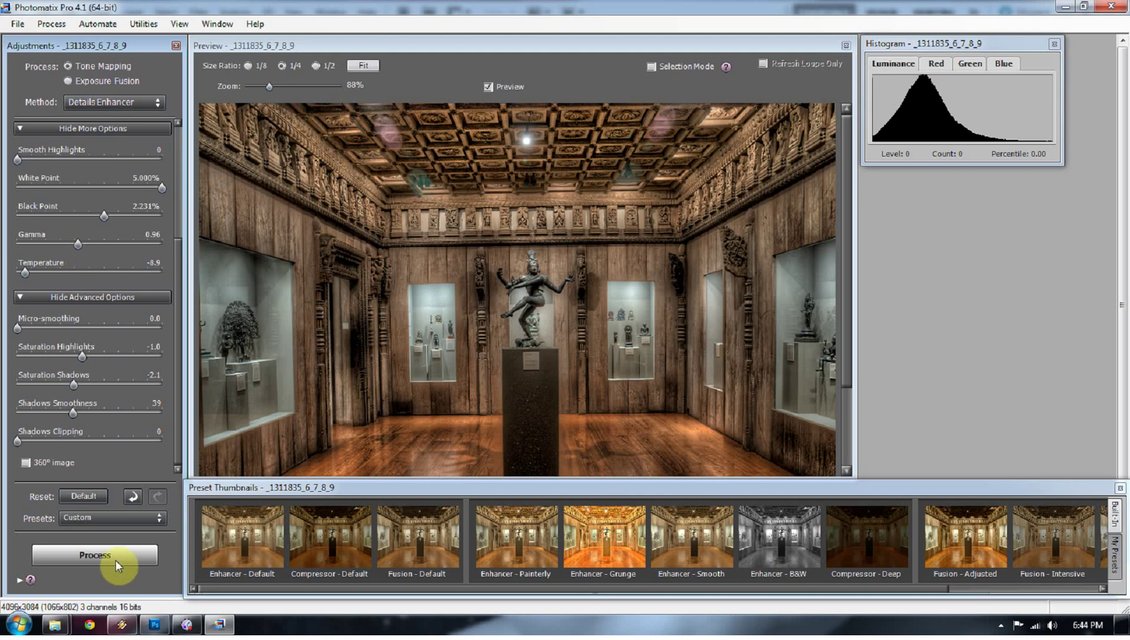
click(95, 554)
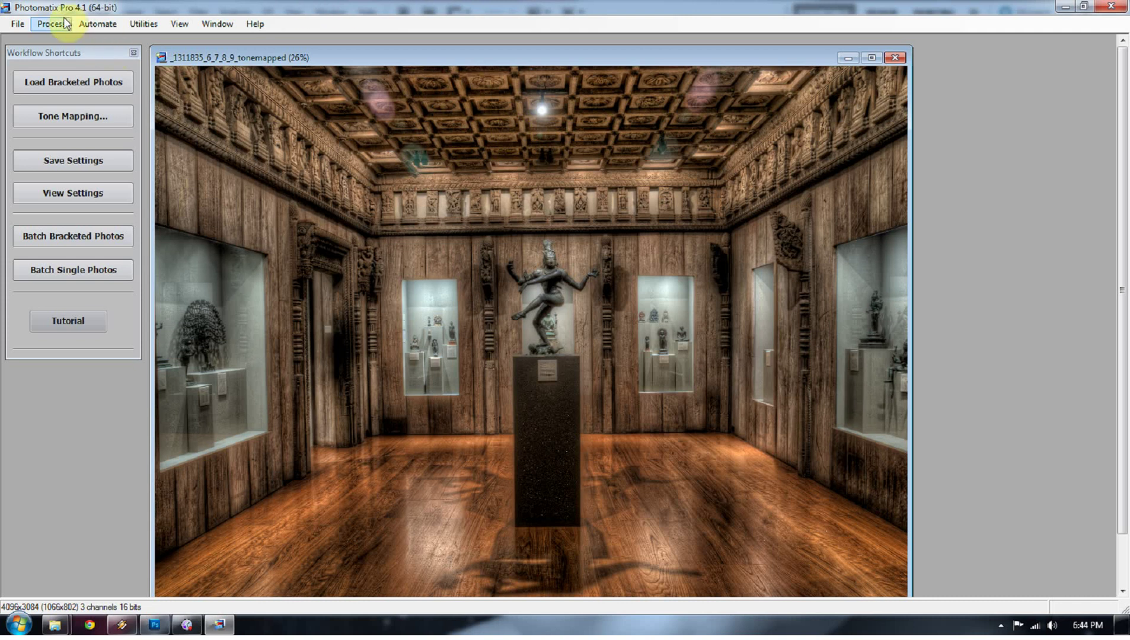
Step: Save this version as '2' (TIFF) in the HDR > Blog Post folder
click(19, 25)
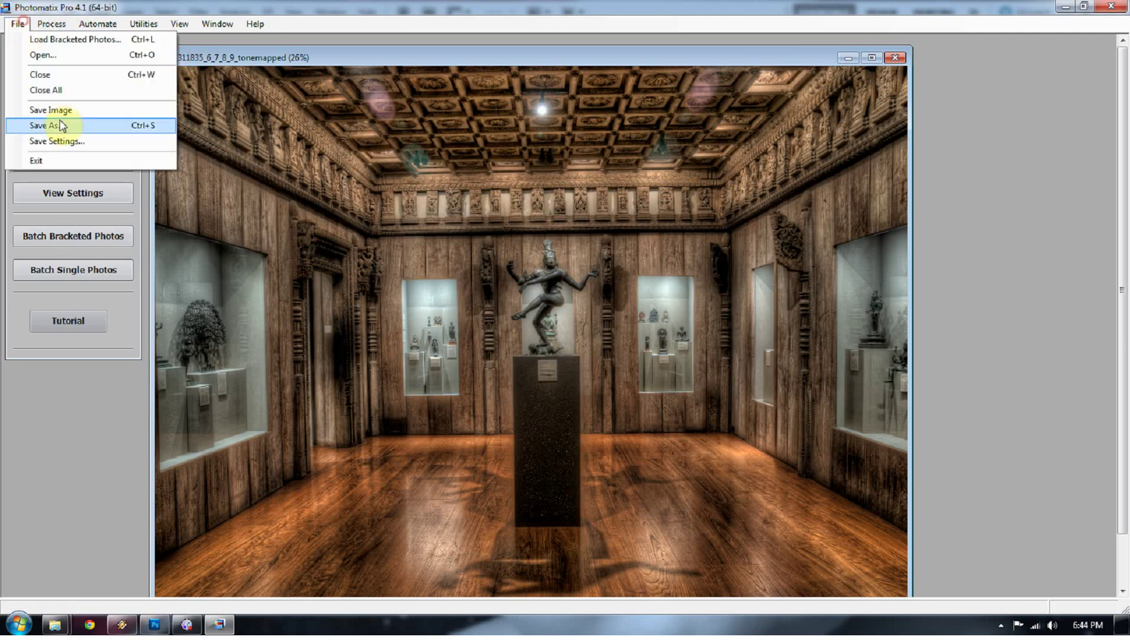
click(61, 125)
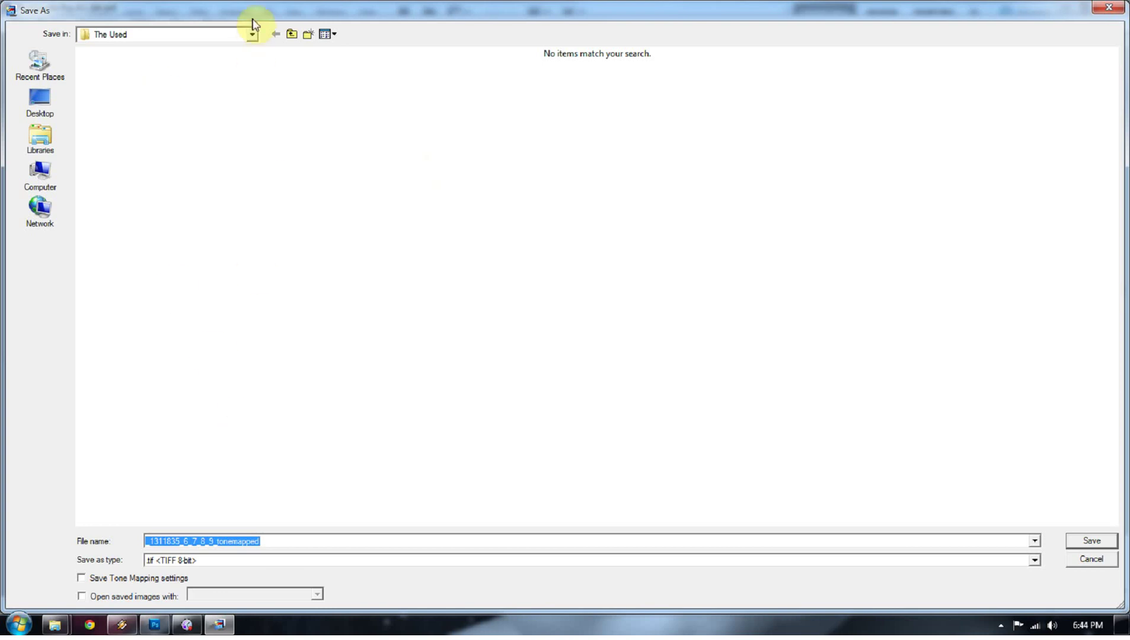
click(292, 33)
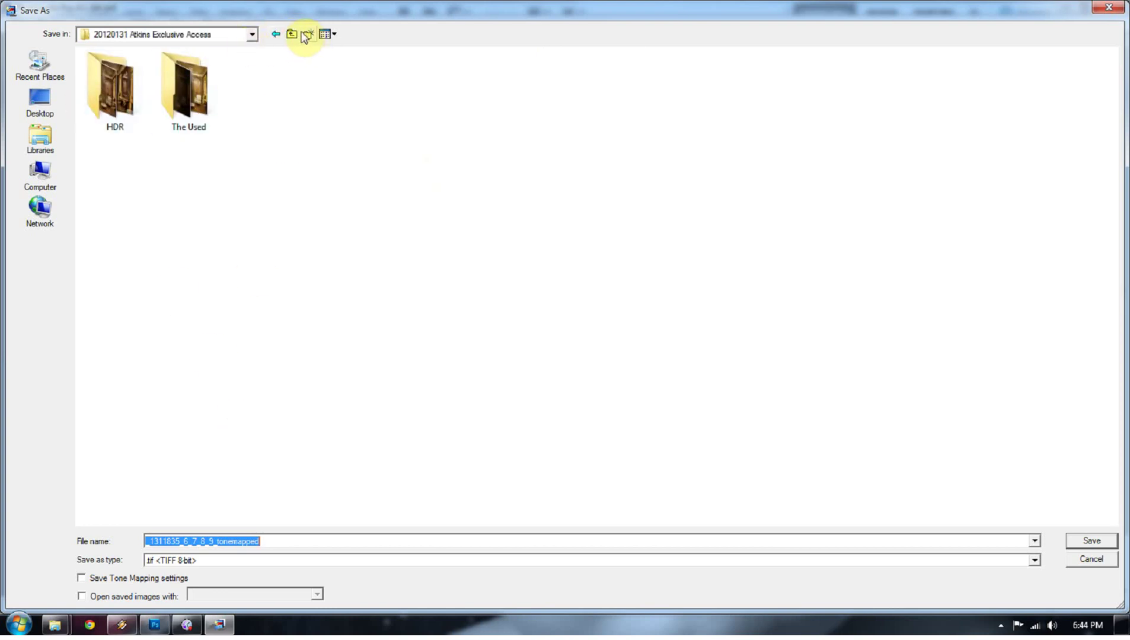
double_click(105, 74)
double_click(107, 70)
double_click(272, 540)
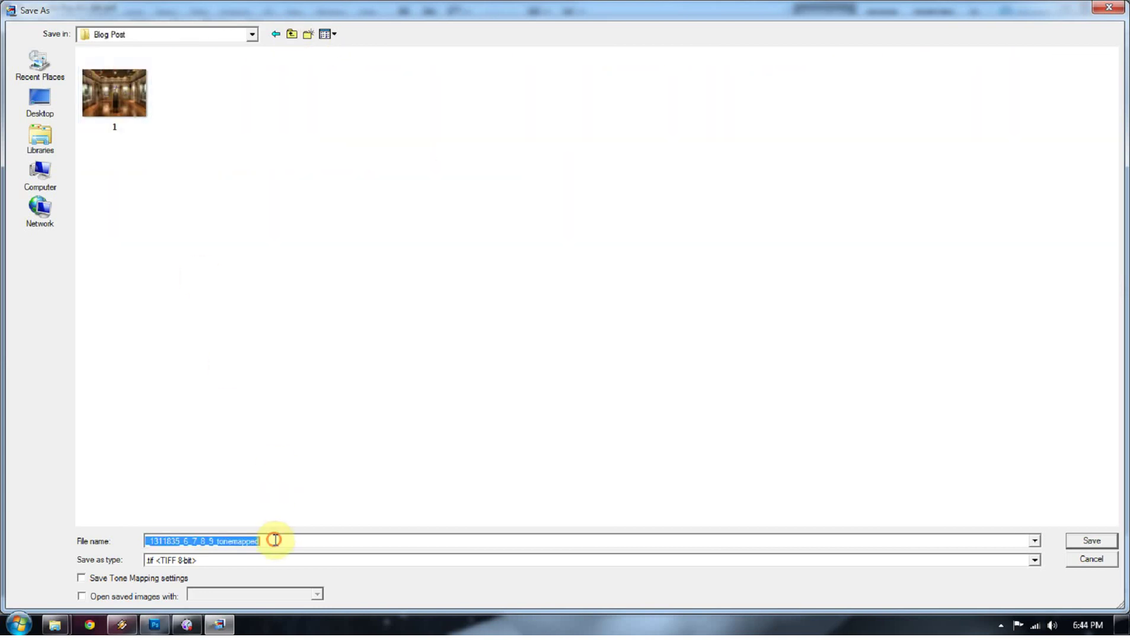
text(2)
key(Return)
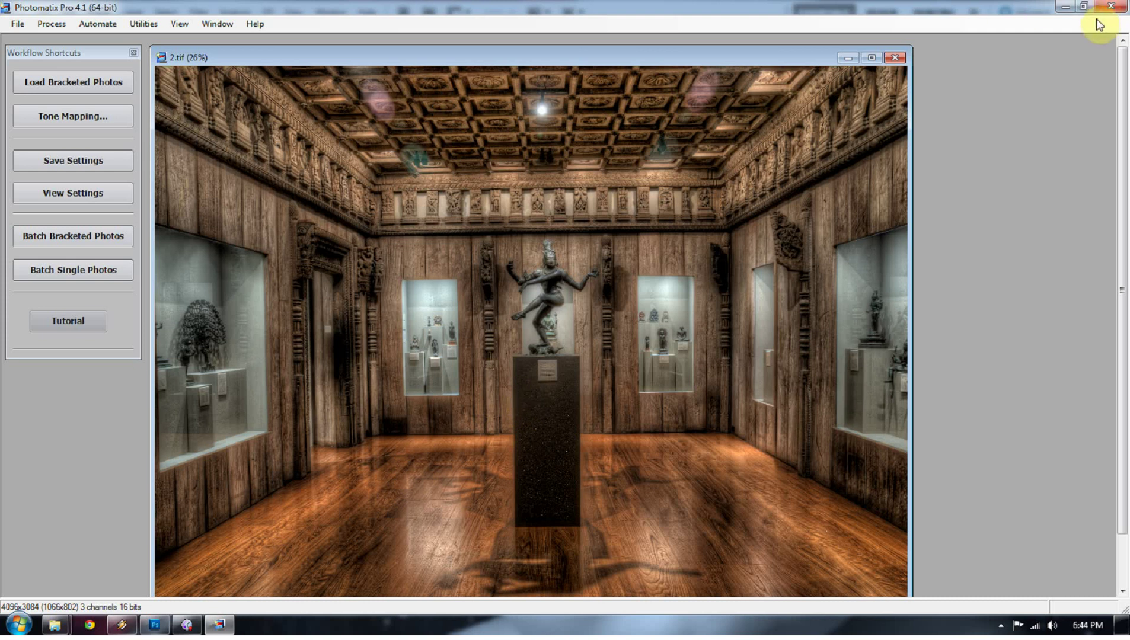
Step: Open the Blog Post folder in Explorer and select files 1 and 2
click(55, 625)
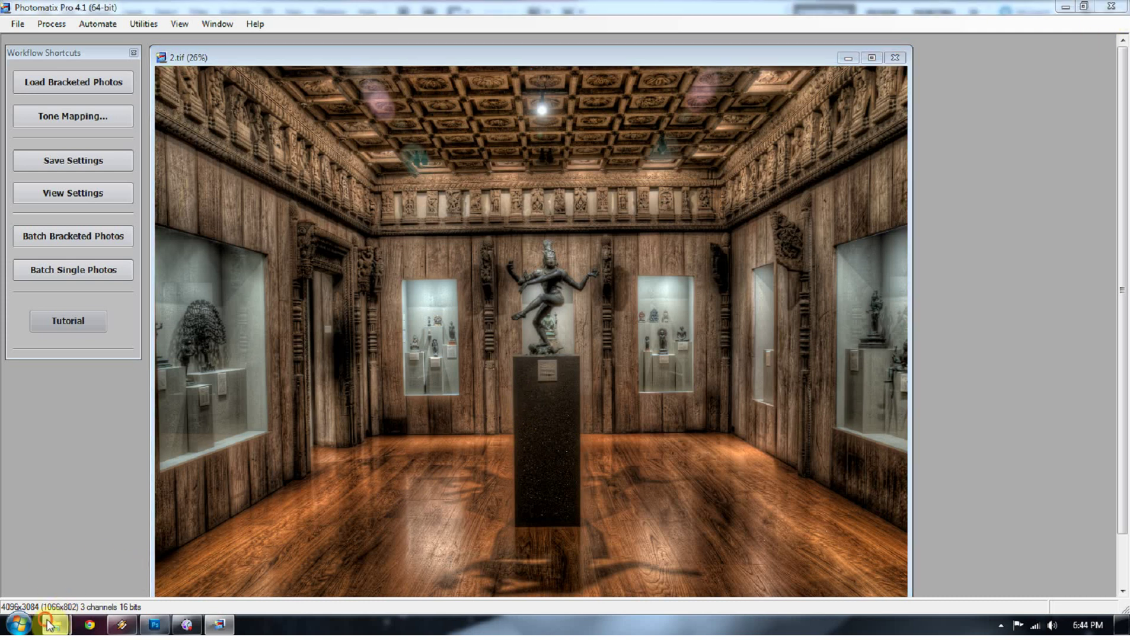
click(114, 516)
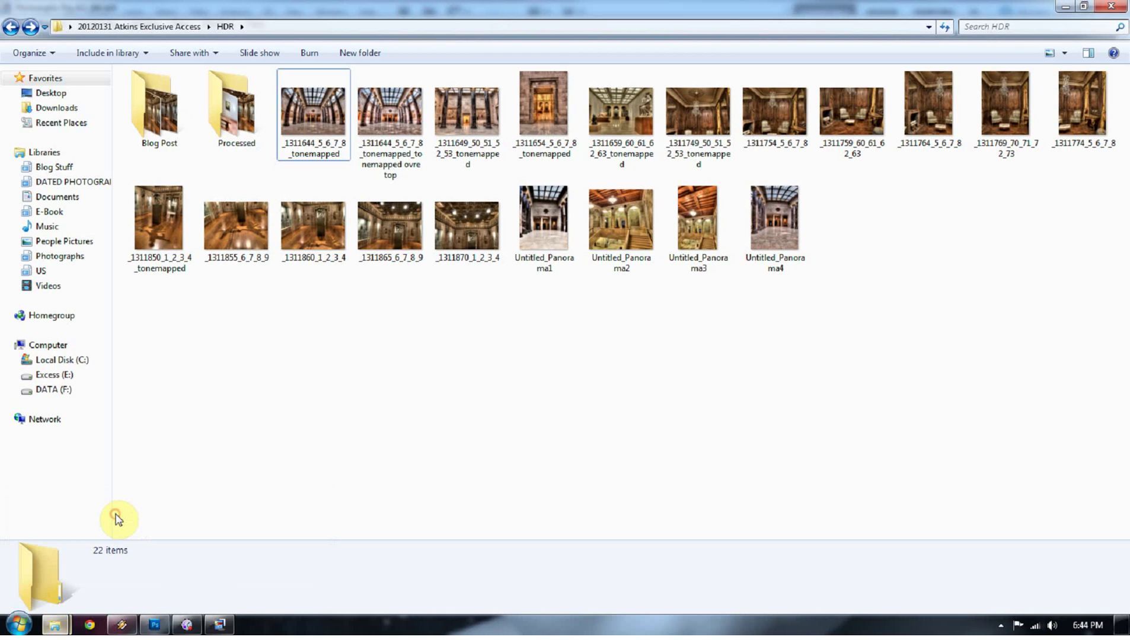
click(184, 98)
double_click(184, 97)
click(156, 94)
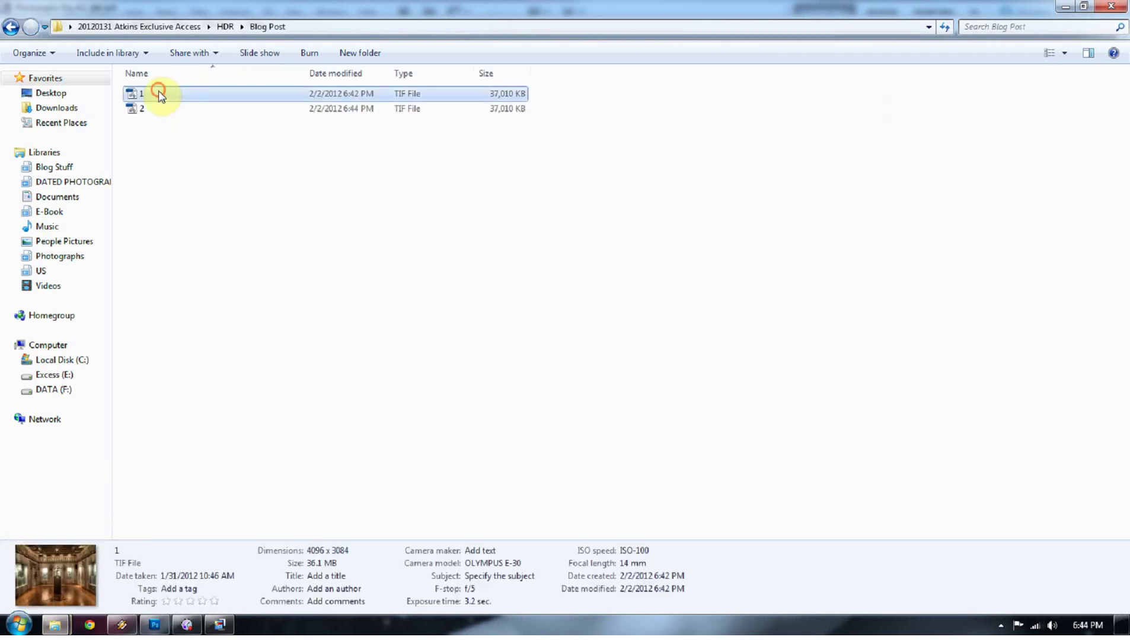
shift+click(152, 110)
Step: In Photoshop, drag 2.tif onto 1.tif as a new layer and close 2.tif
click(219, 625)
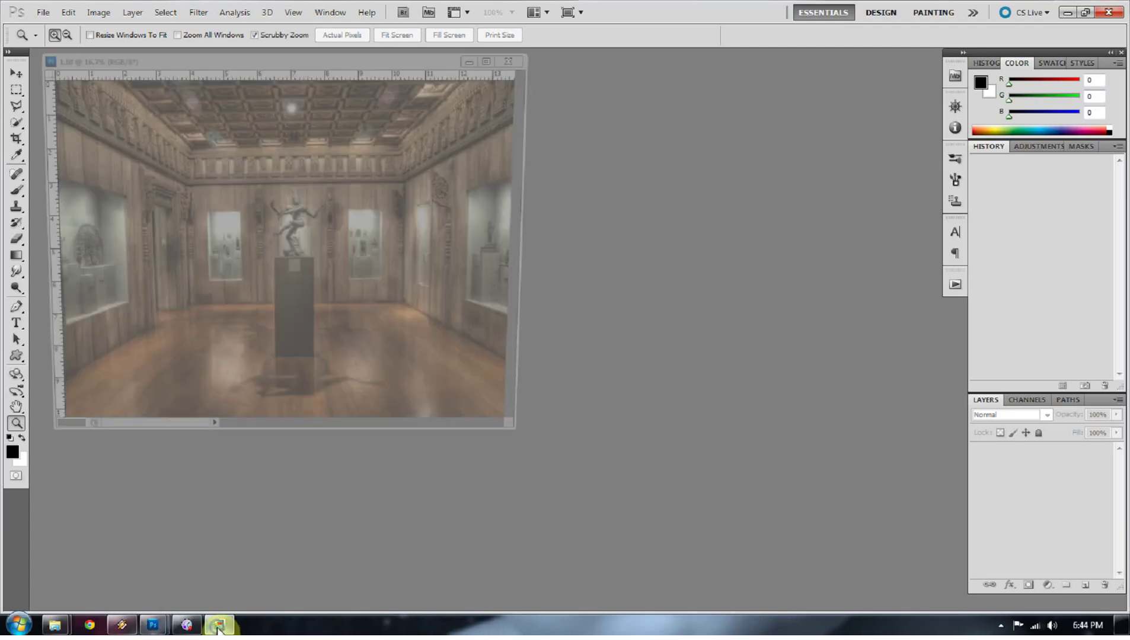
right_click(219, 625)
click(211, 583)
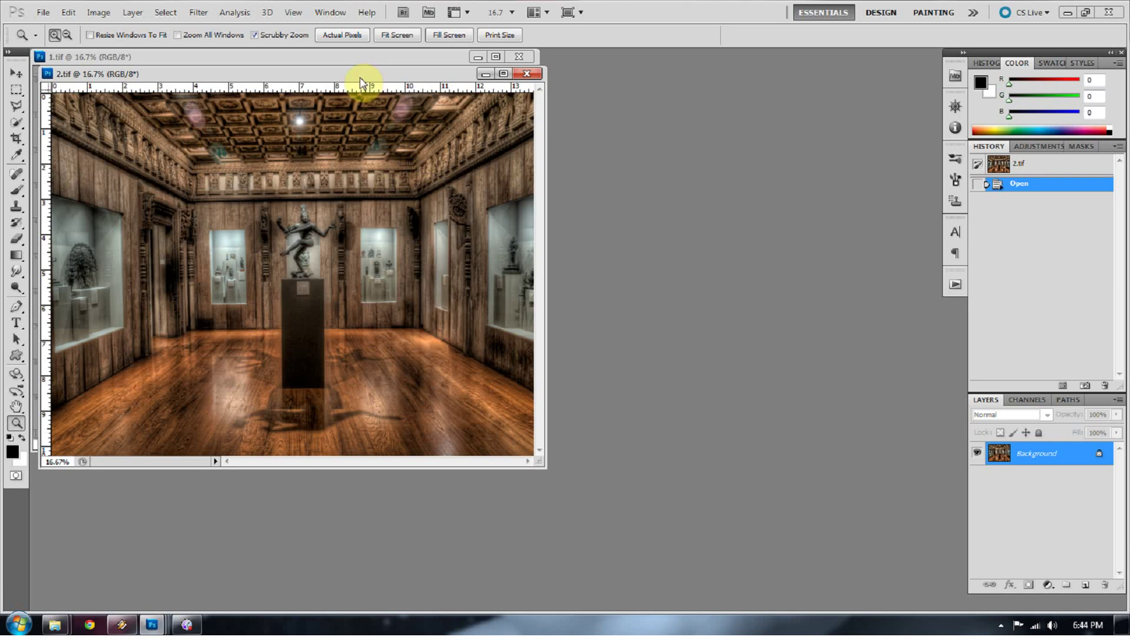
drag(364, 82, 713, 82)
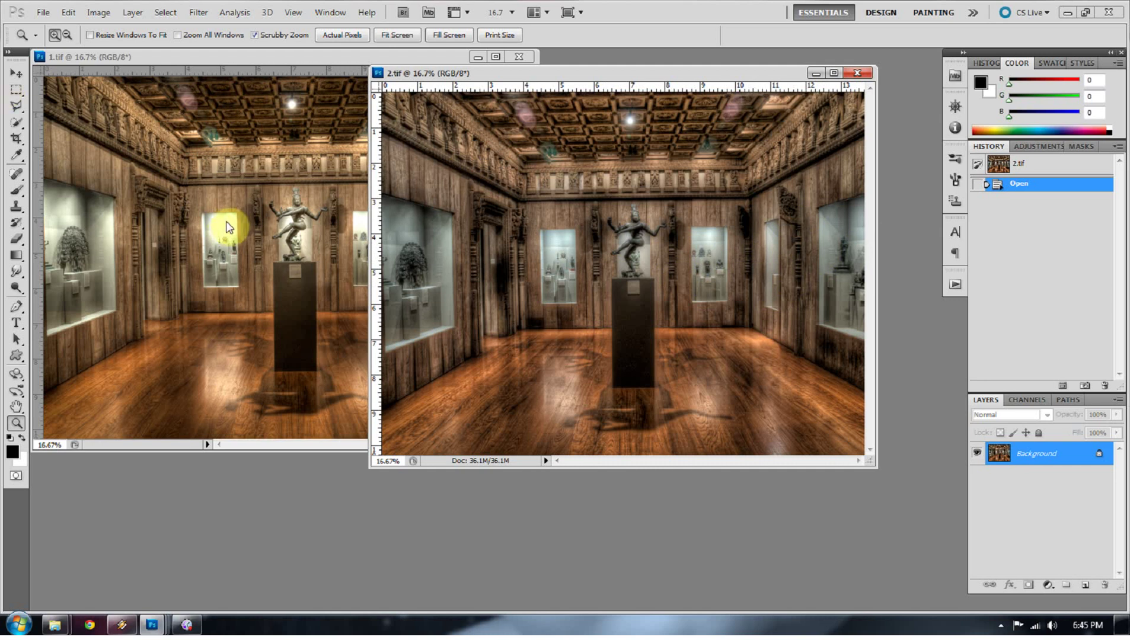
click(16, 73)
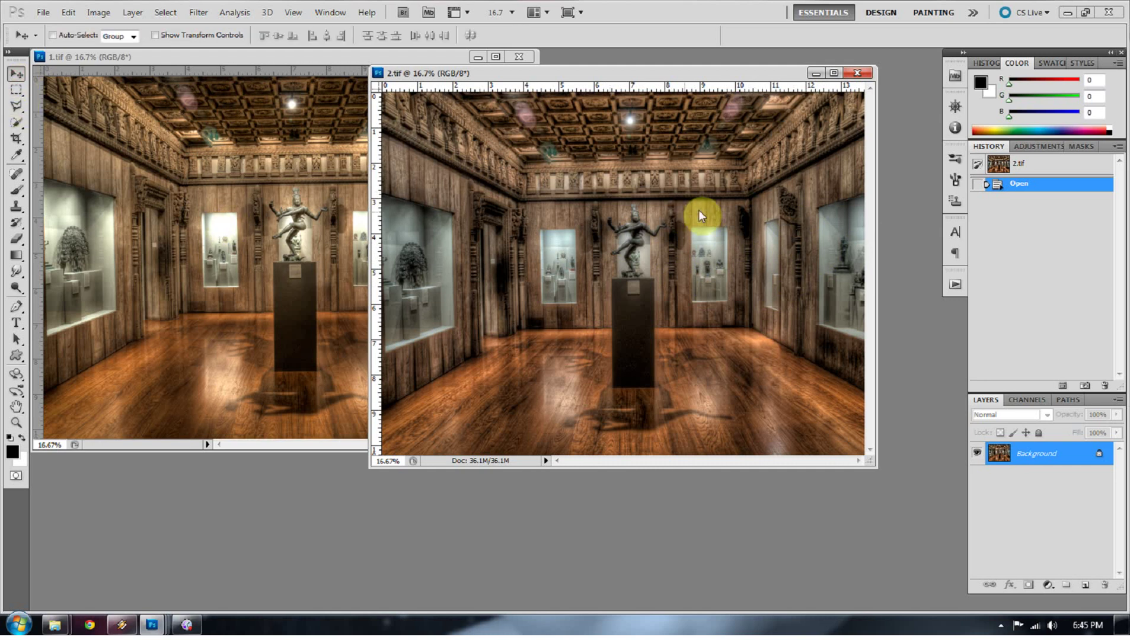
drag(595, 236, 322, 250)
click(856, 76)
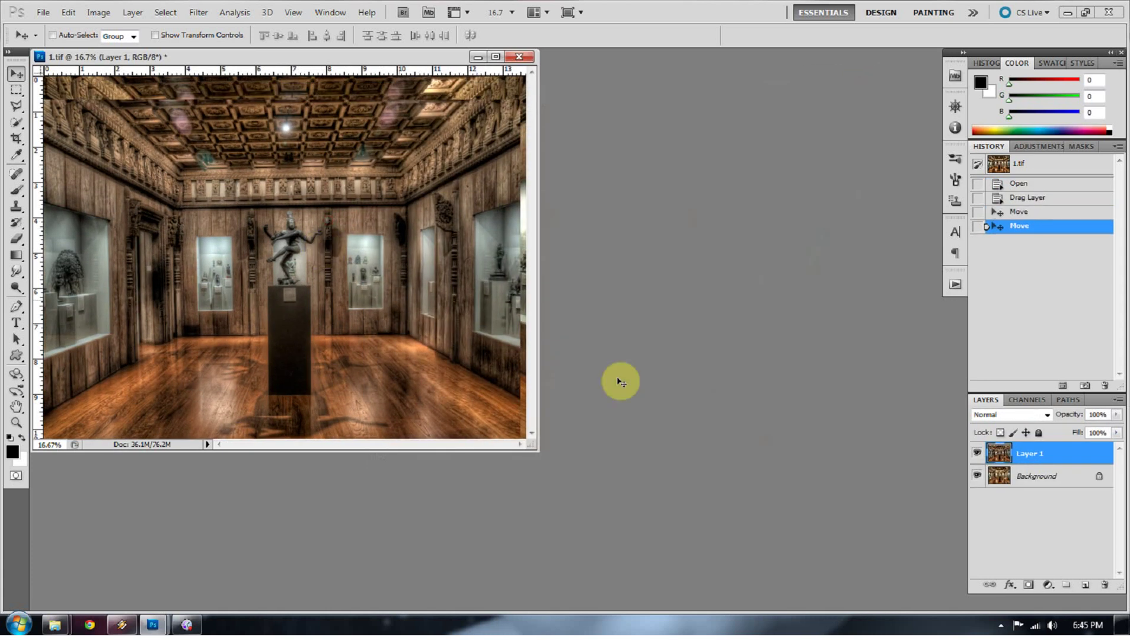
Step: Auto-align both layers with the Auto projection, then toggle Layer 1 to check alignment
shift+click(1043, 480)
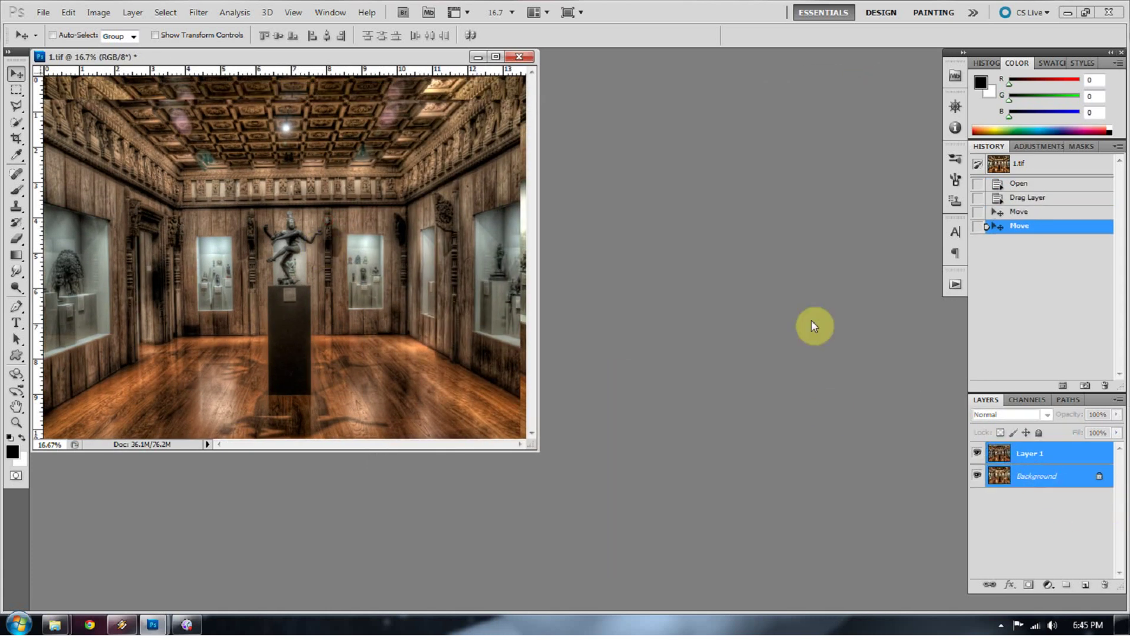
click(469, 35)
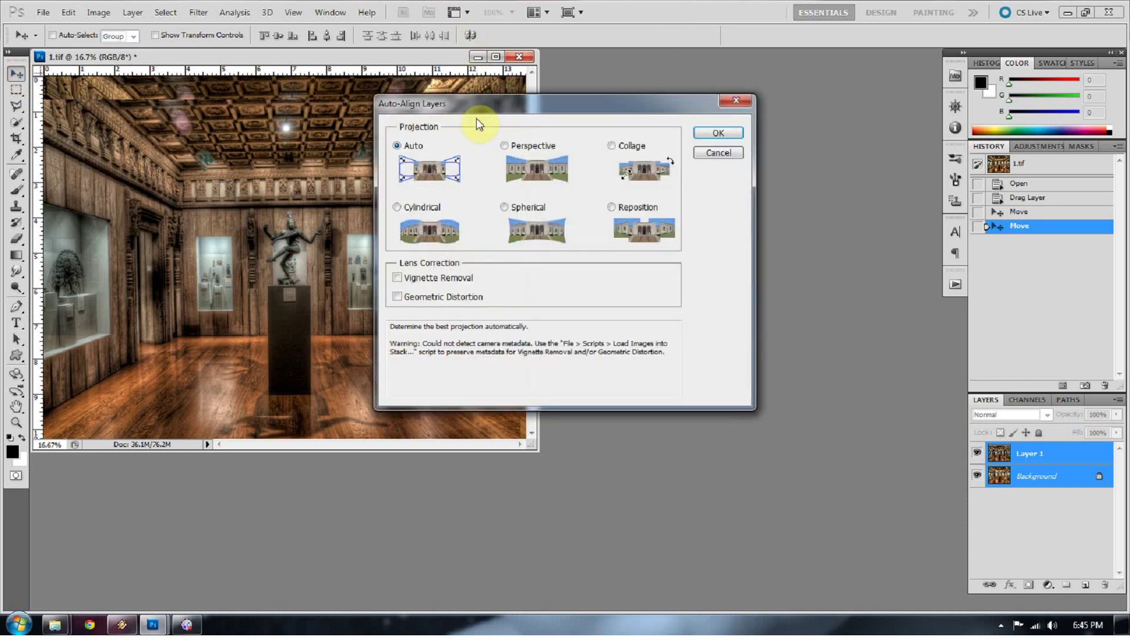
click(699, 135)
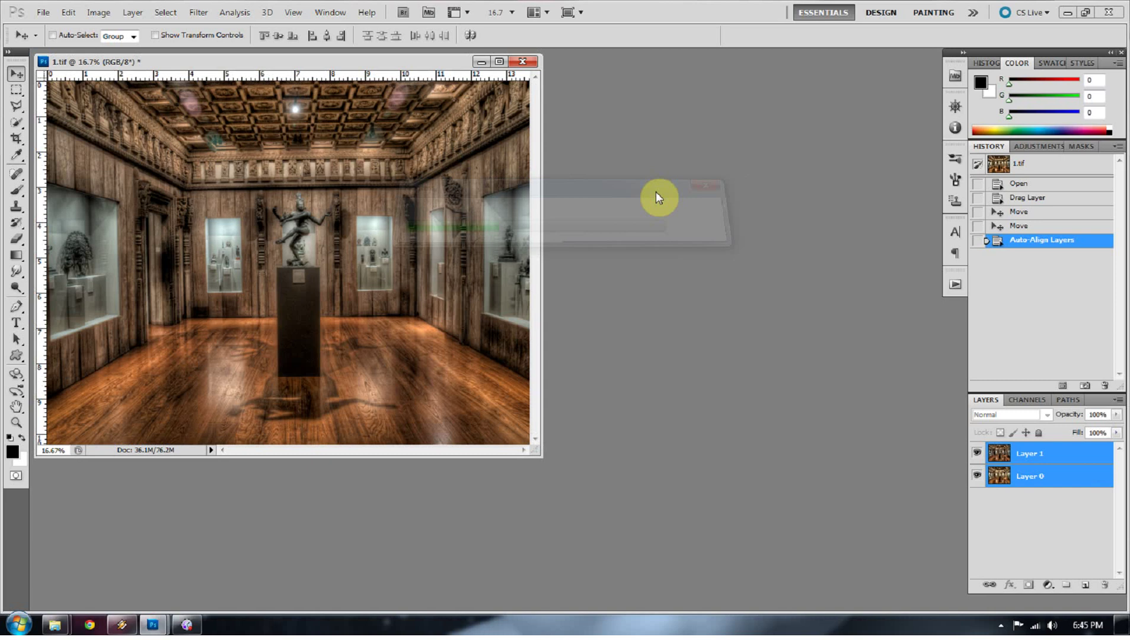
click(985, 460)
click(977, 454)
click(977, 454)
click(977, 453)
click(977, 454)
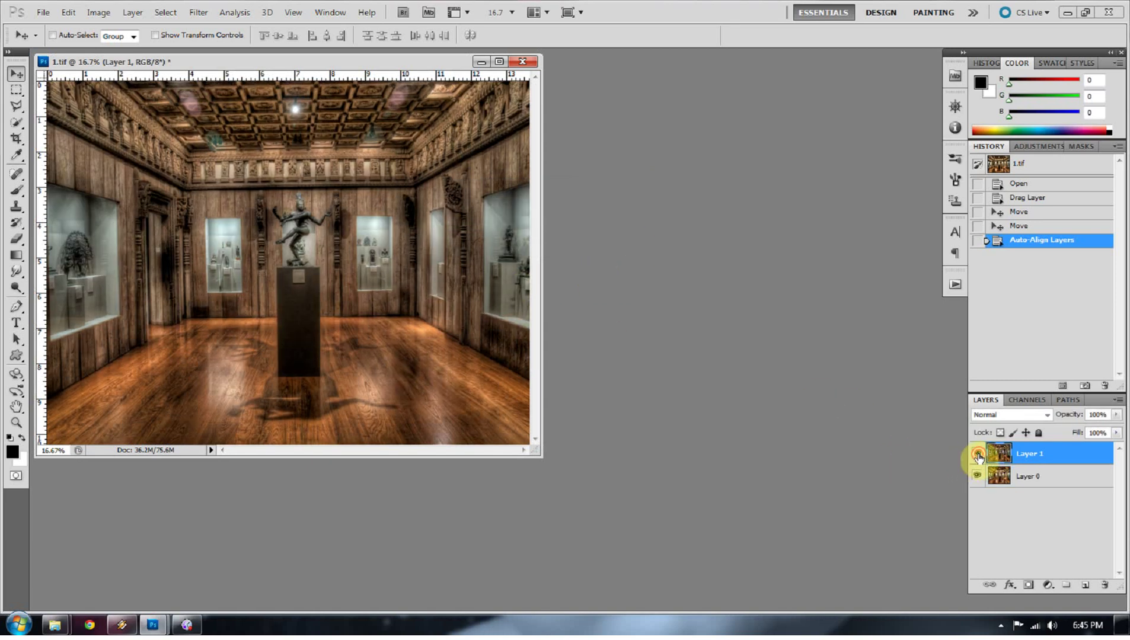
Step: Reposition the document window and zoom the image to Fit Screen
drag(302, 54, 365, 53)
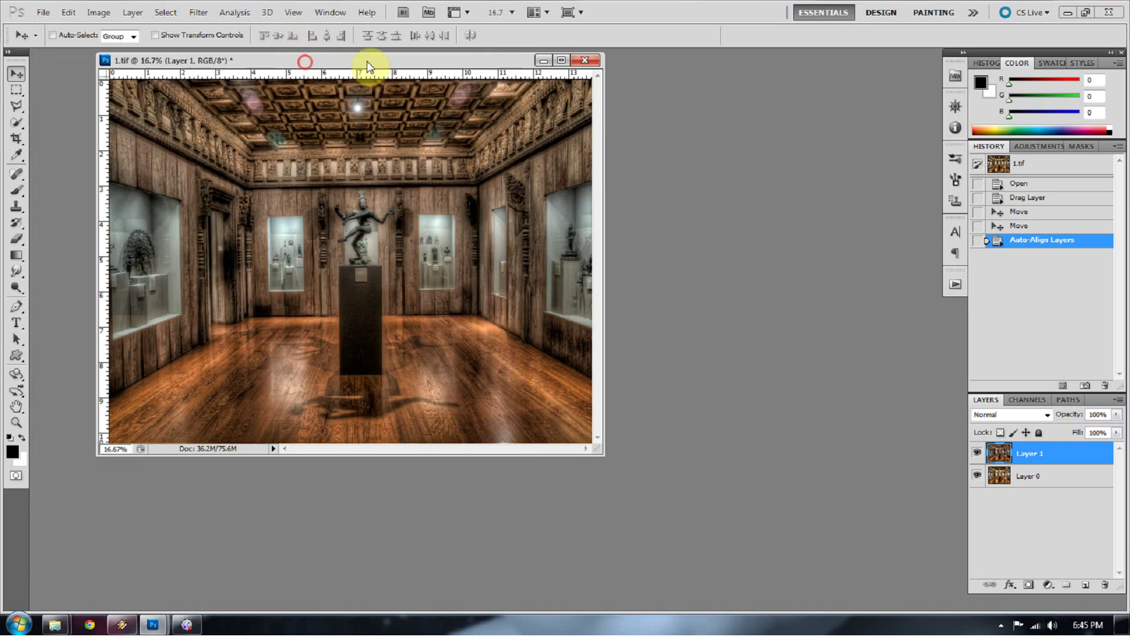
click(16, 423)
right_click(207, 342)
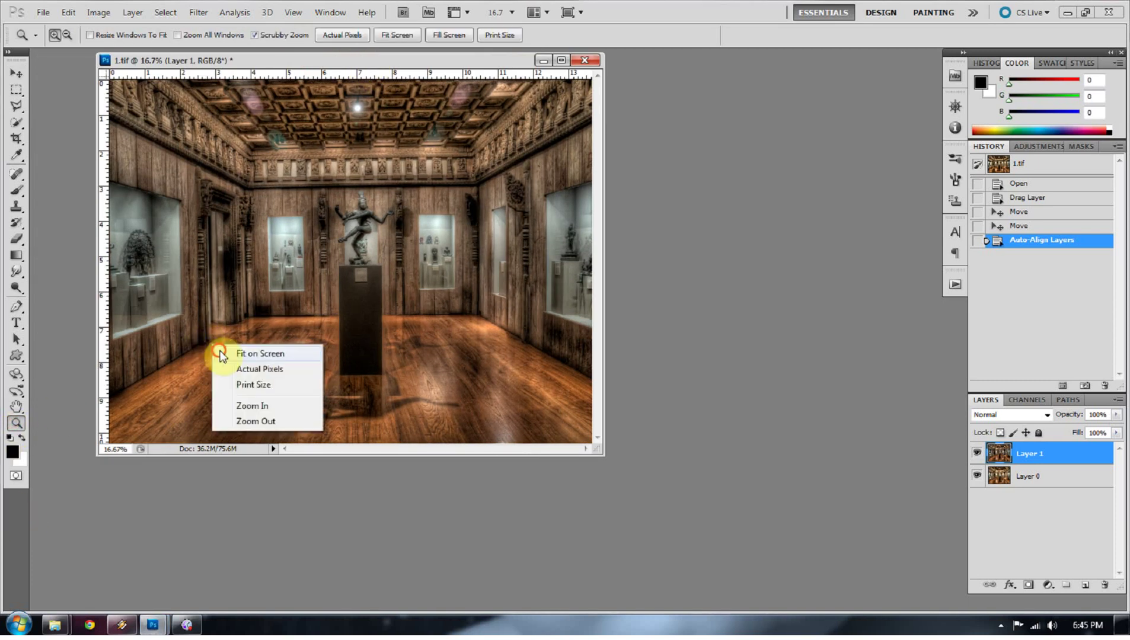
click(220, 354)
Step: Quick-select the five display cases: left wall, both beside the statue, and two on the right wall
click(18, 123)
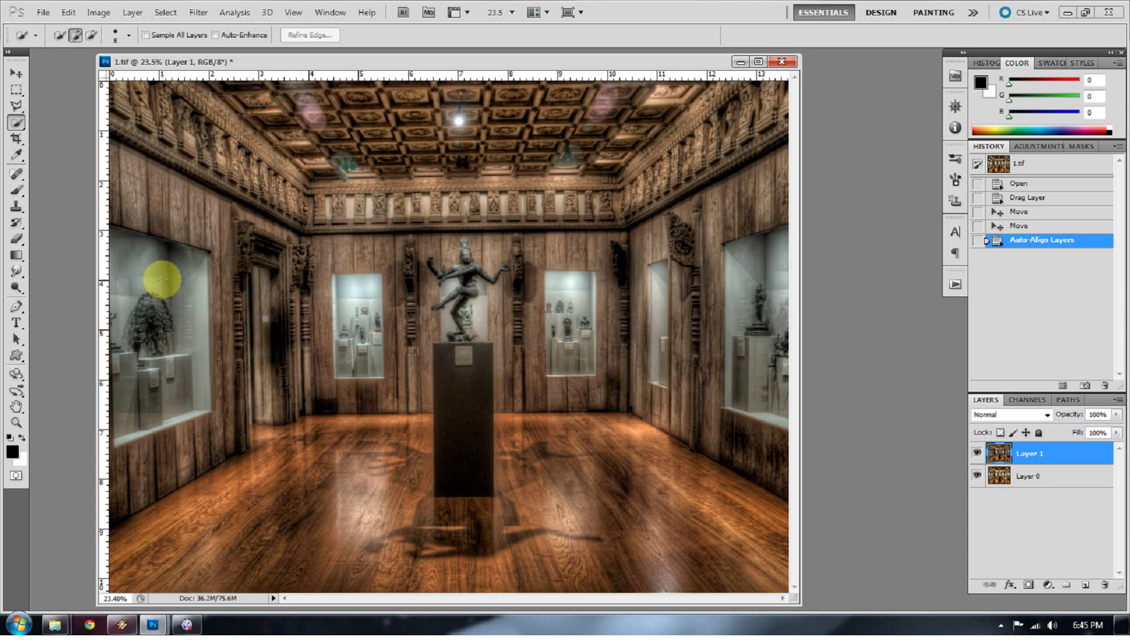
mouse_move(171, 271)
mouse_down()
mouse_move(136, 360)
mouse_move(148, 409)
mouse_up()
mouse_move(347, 283)
mouse_down()
mouse_move(357, 286)
mouse_move(360, 366)
mouse_up()
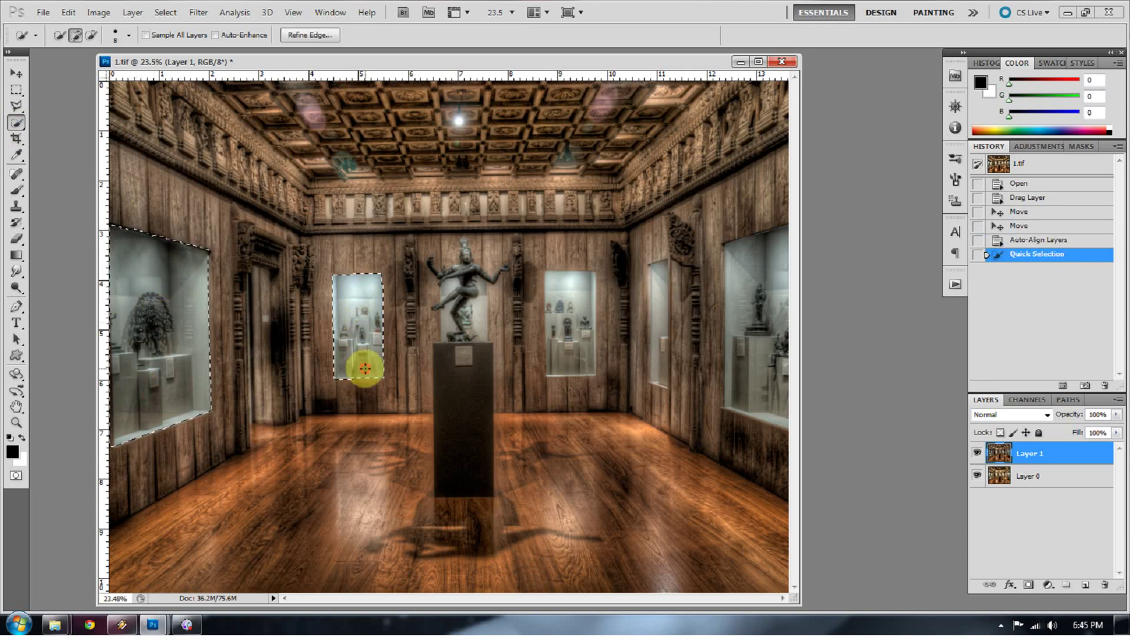
mouse_move(581, 285)
mouse_down()
mouse_move(595, 292)
mouse_move(578, 360)
mouse_move(548, 362)
mouse_up()
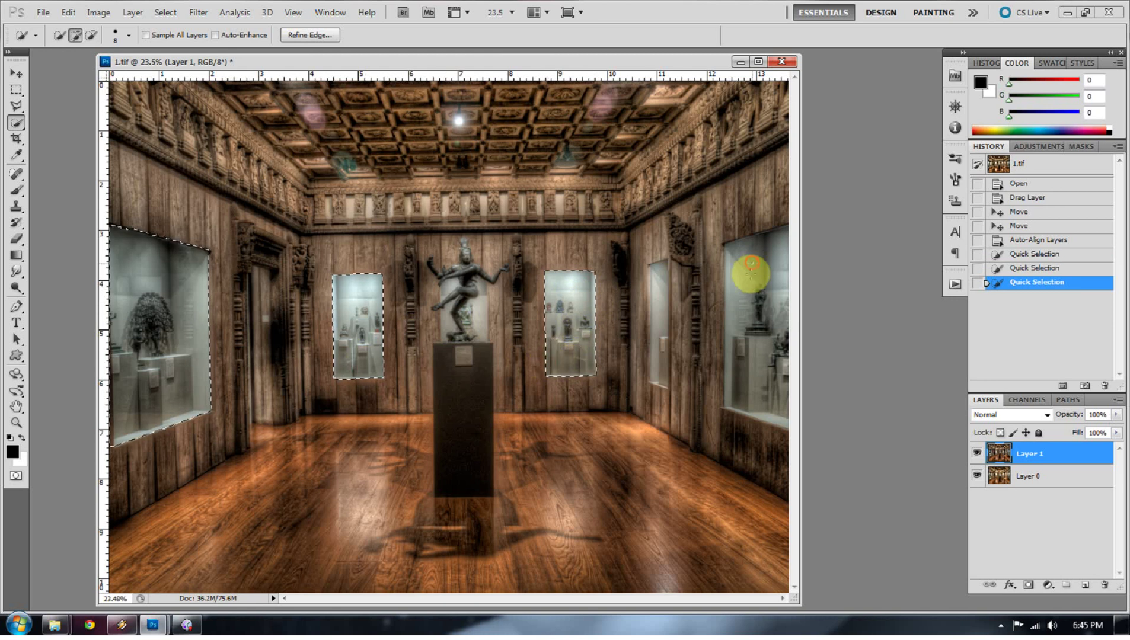
mouse_move(748, 270)
mouse_down()
mouse_move(774, 393)
mouse_move(769, 423)
mouse_up()
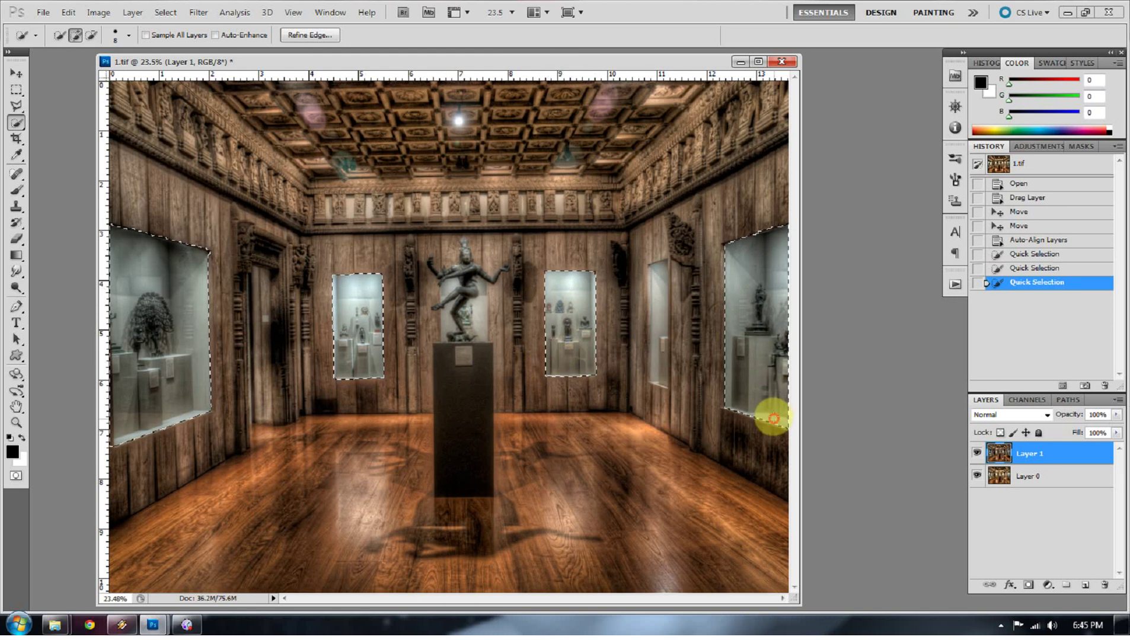
mouse_move(660, 266)
mouse_down()
mouse_move(655, 376)
mouse_move(653, 320)
mouse_up()
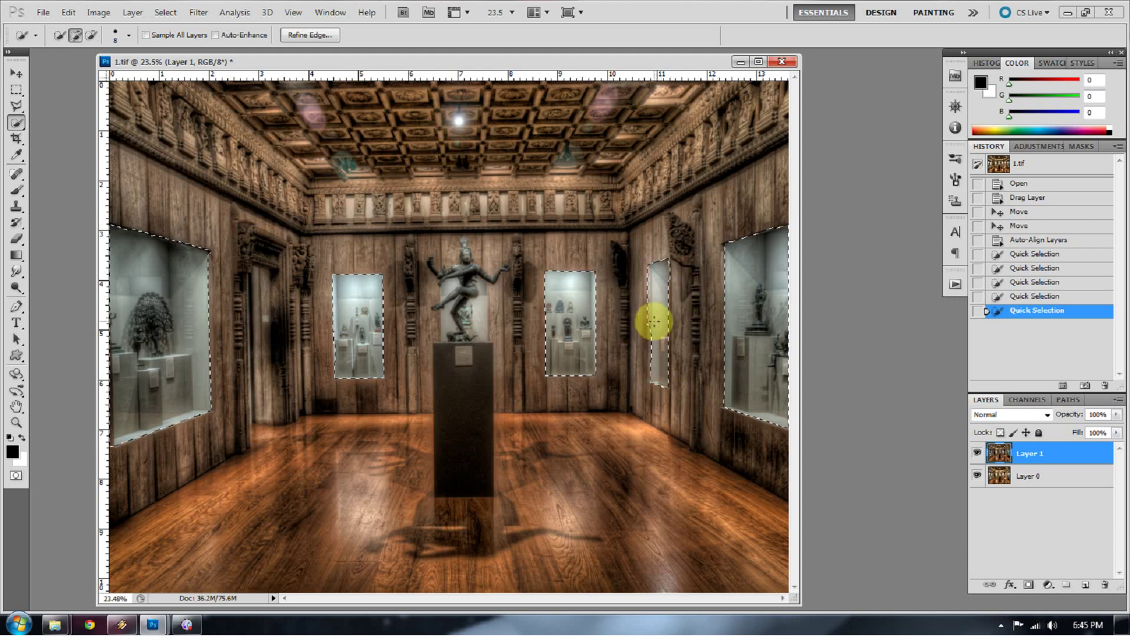
click(16, 422)
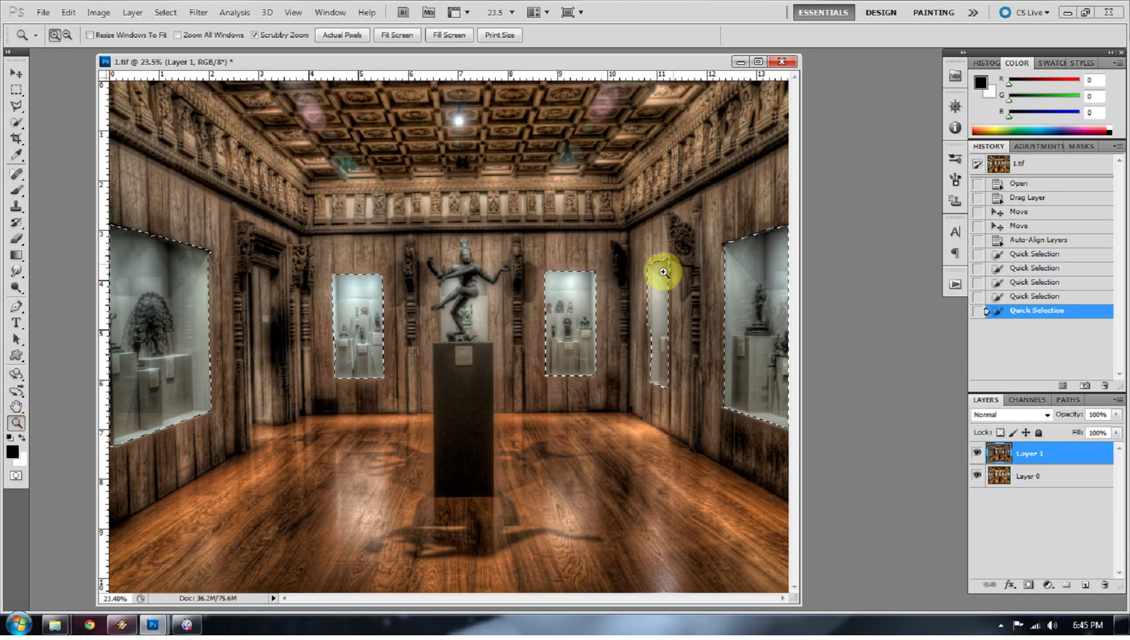
Step: Zoom in on the narrow right-wall case and add/subtract strokes so its left selection edge follows the case
drag(661, 267, 724, 323)
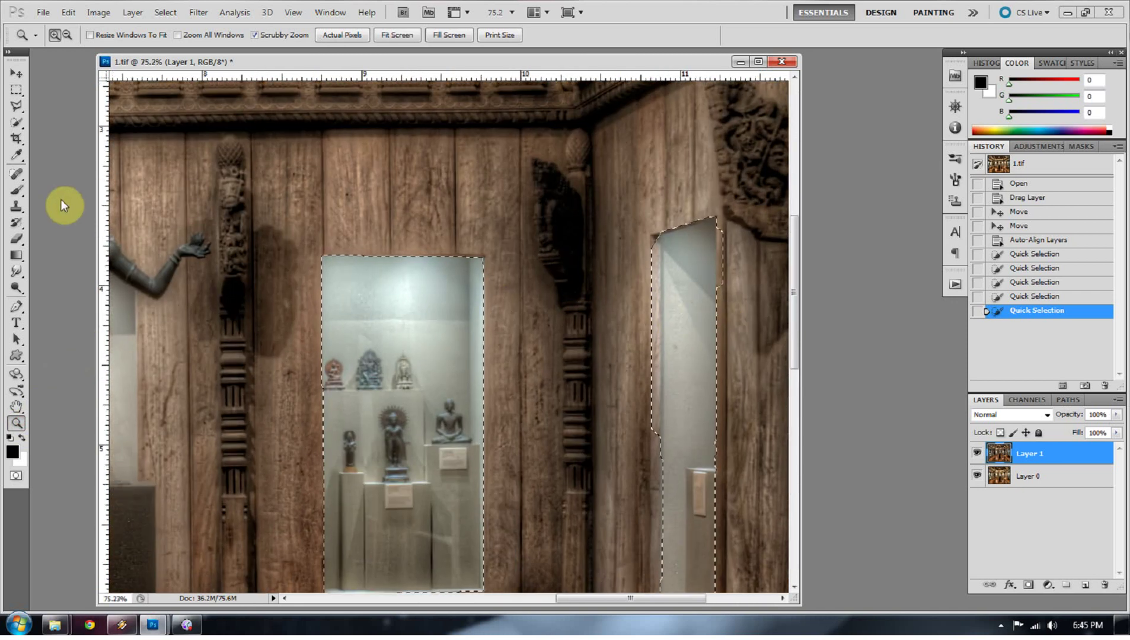
click(18, 120)
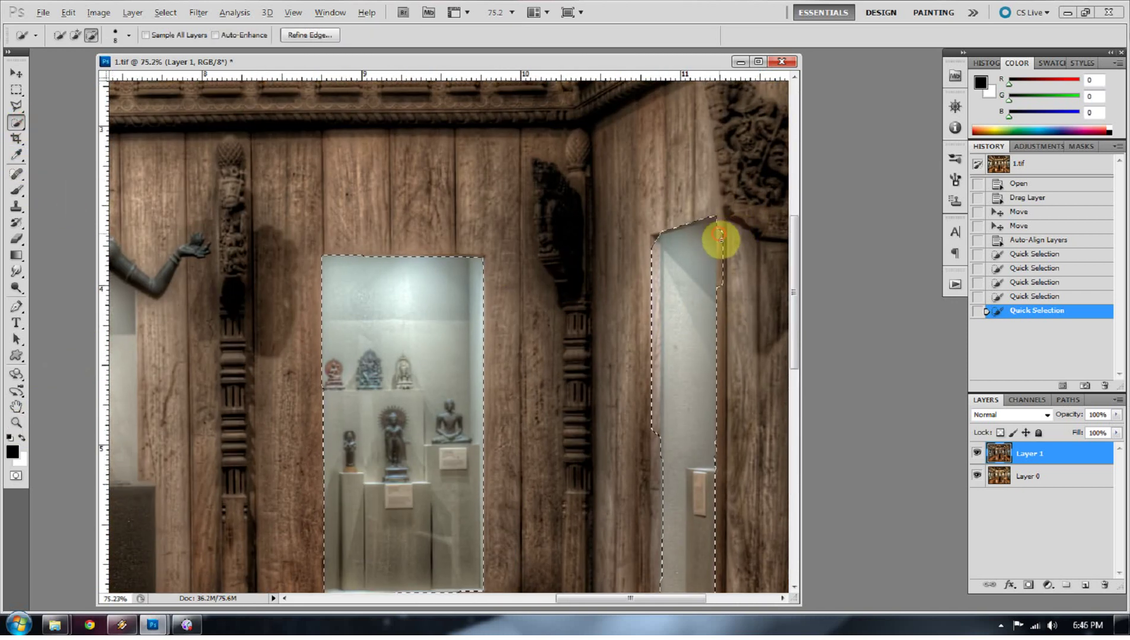
mouse_move(720, 235)
mouse_down()
mouse_move(720, 289)
mouse_move(720, 231)
mouse_up()
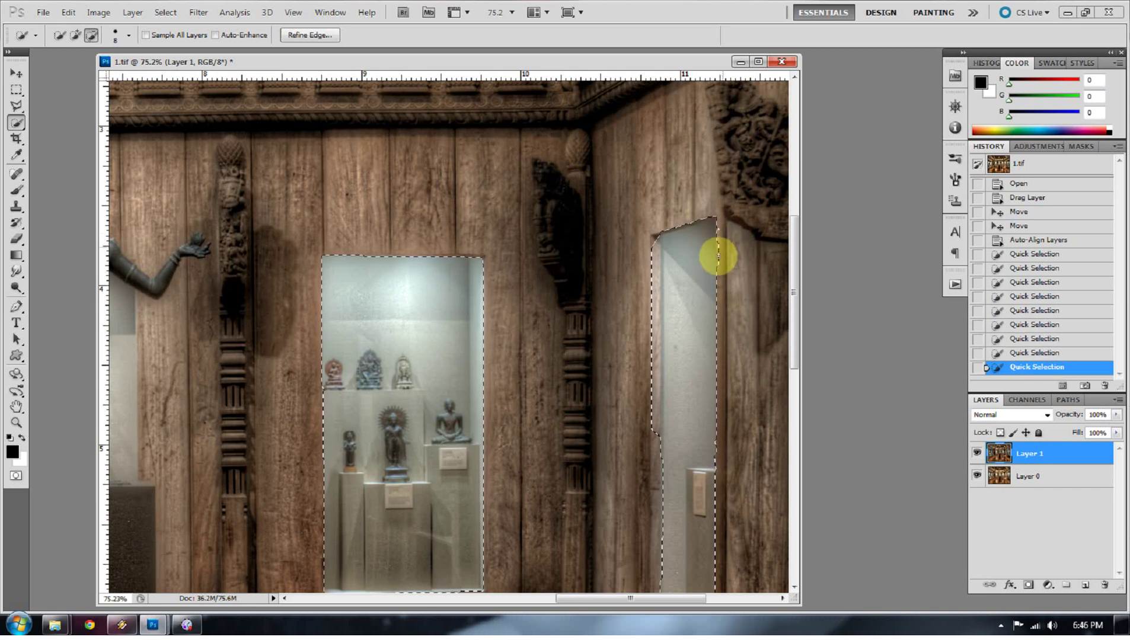
alt+click(720, 228)
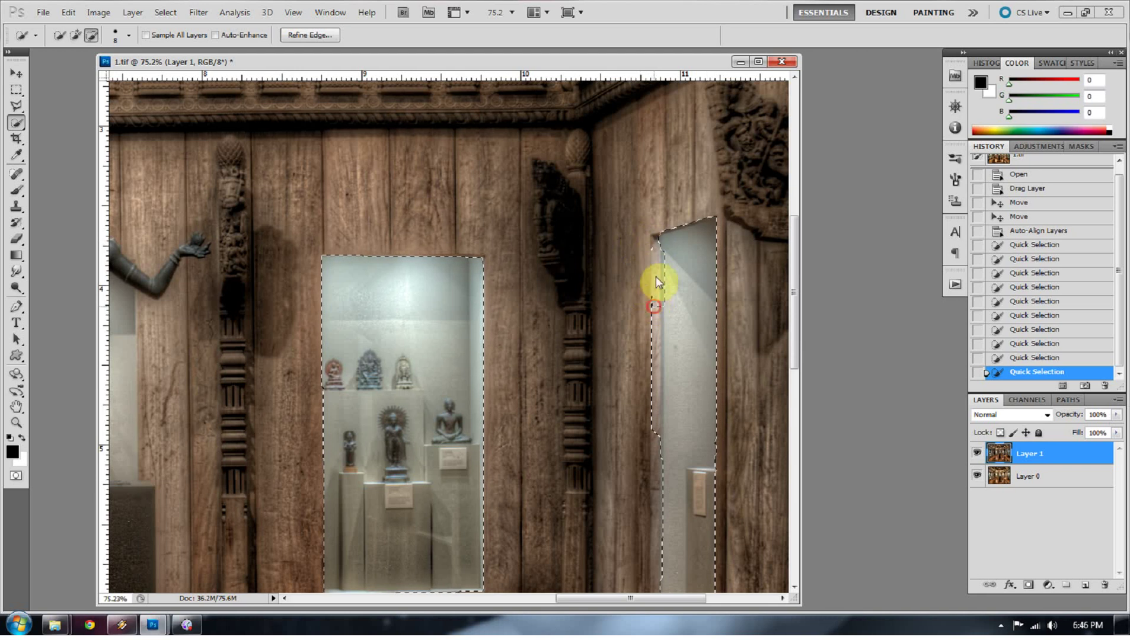
mouse_move(656, 283)
mouse_down()
mouse_move(657, 246)
mouse_move(663, 277)
mouse_up()
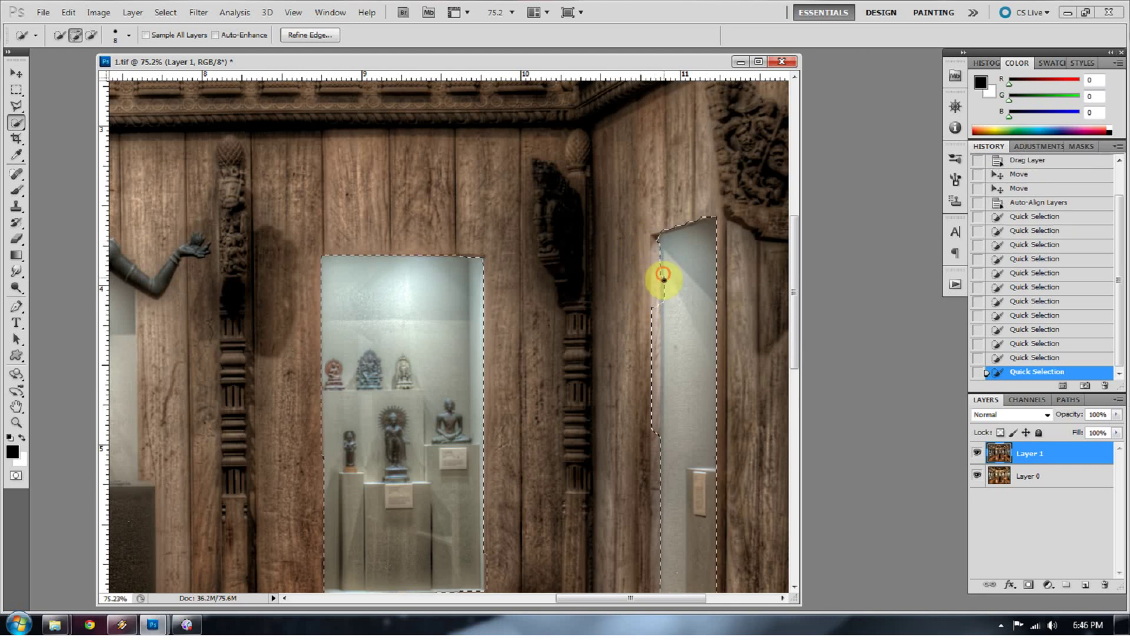
alt+click(653, 310)
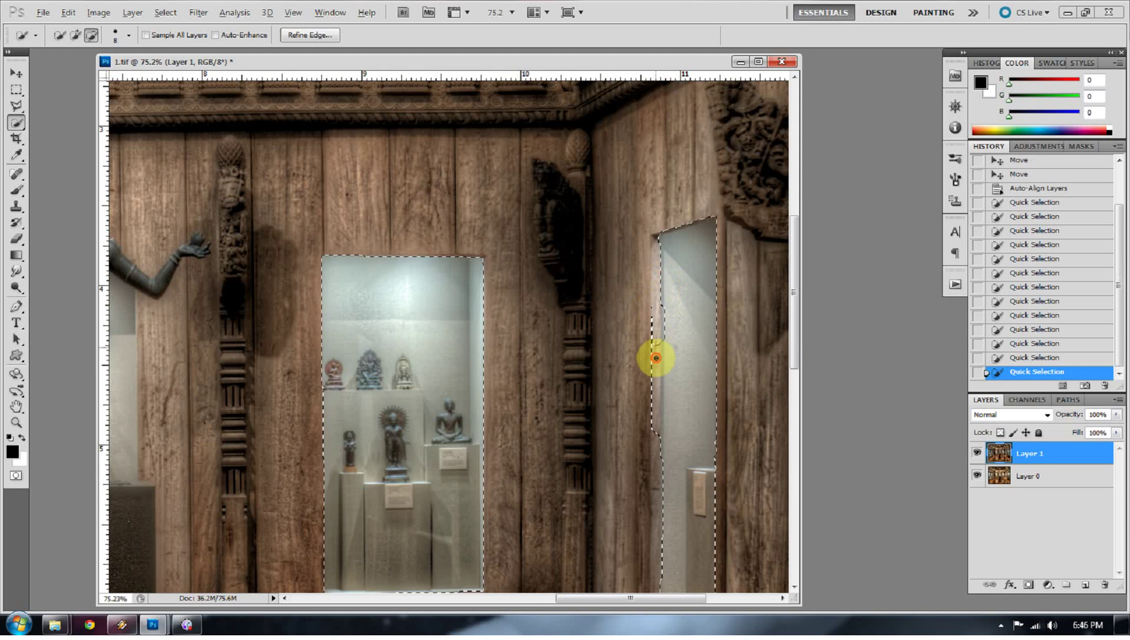
drag(656, 358, 650, 403)
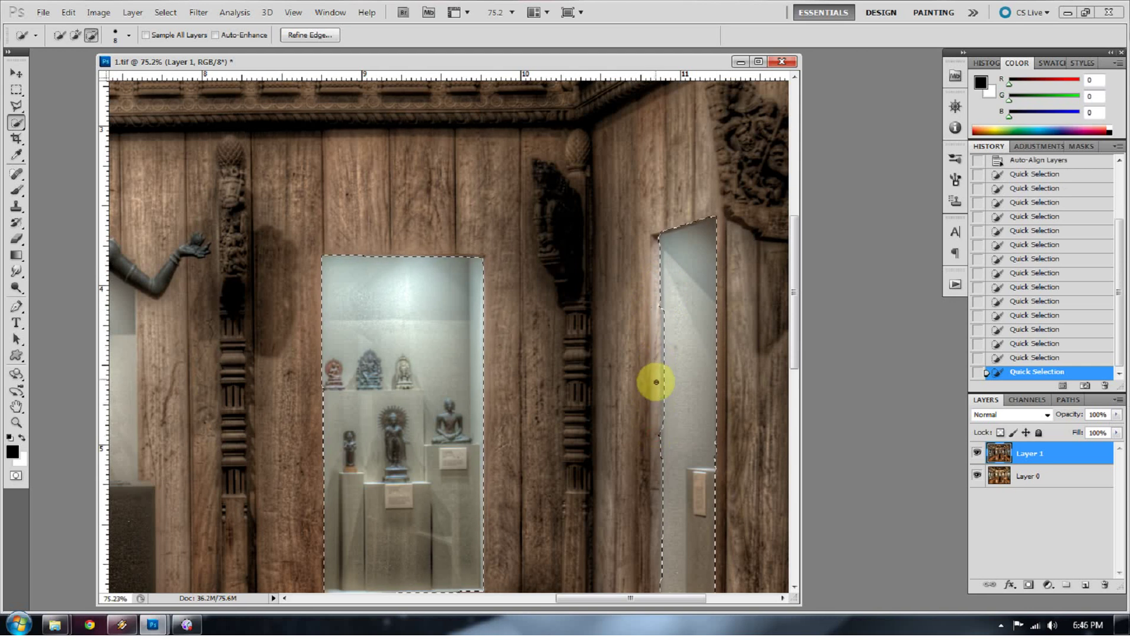
click(666, 423)
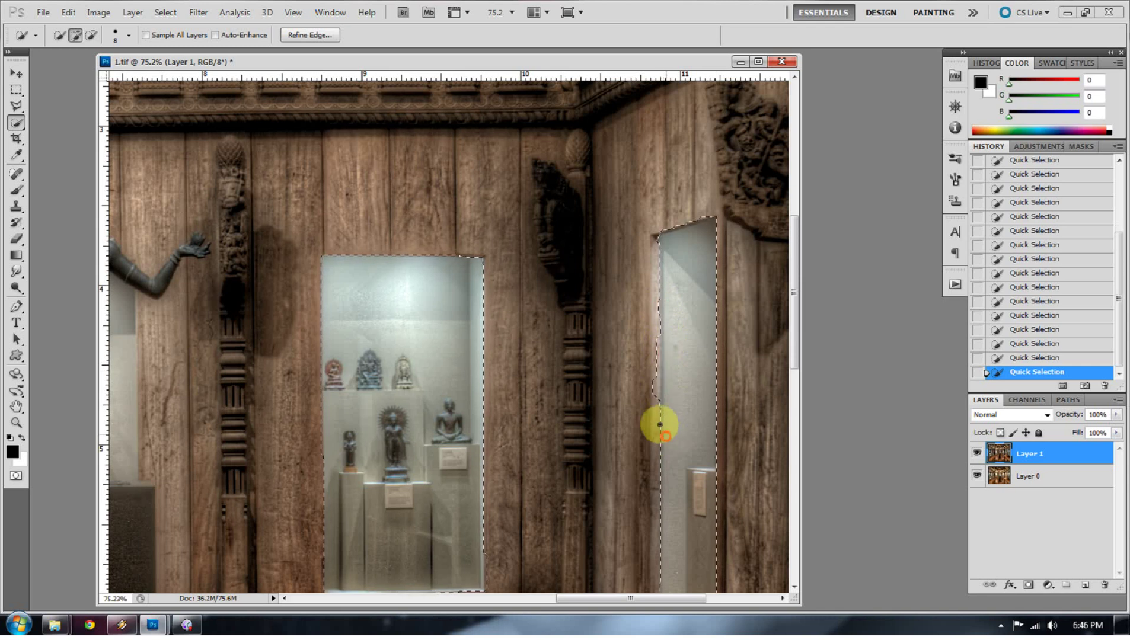
alt+click(657, 398)
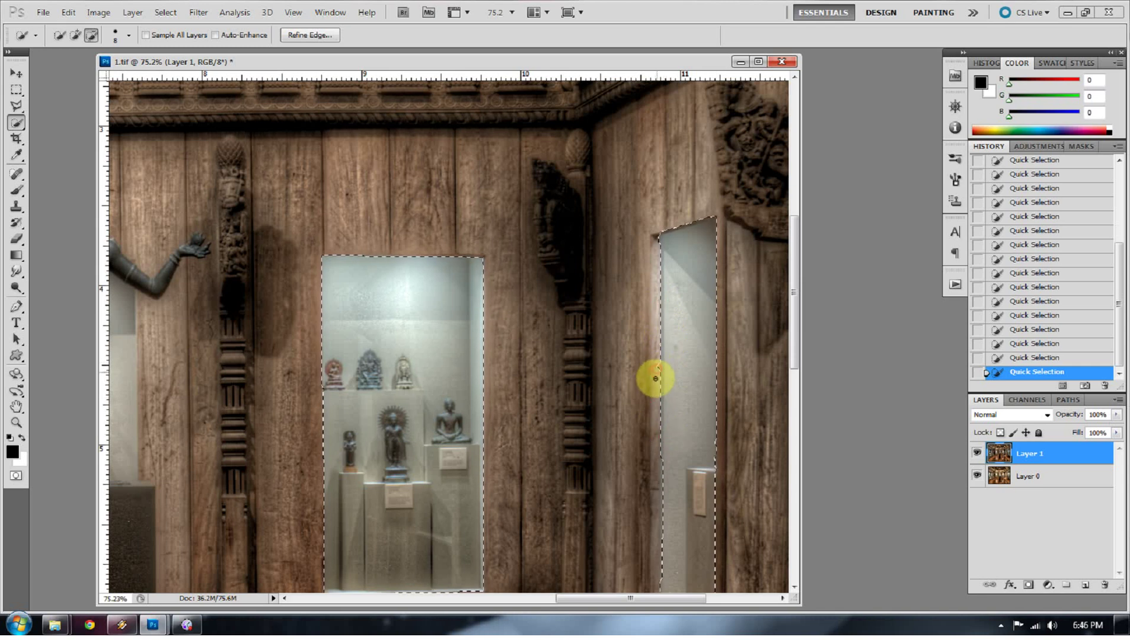
alt+click(651, 372)
Step: Add the grey niche around the dancing statue, subtracting the statue's foot and waist from the selection
drag(616, 598, 521, 600)
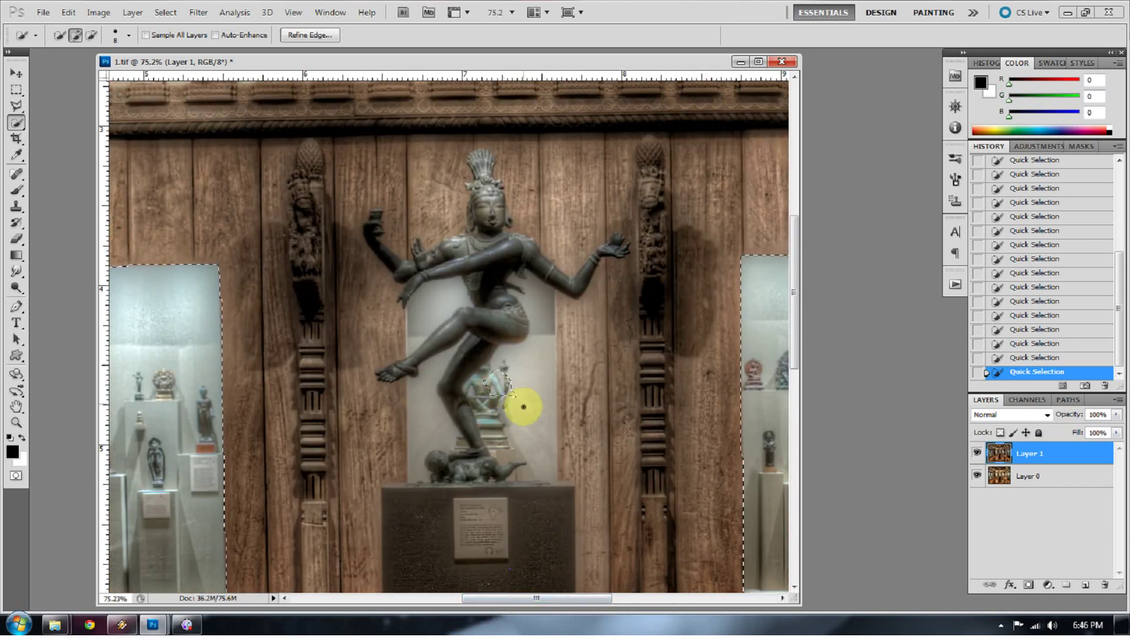
click(527, 443)
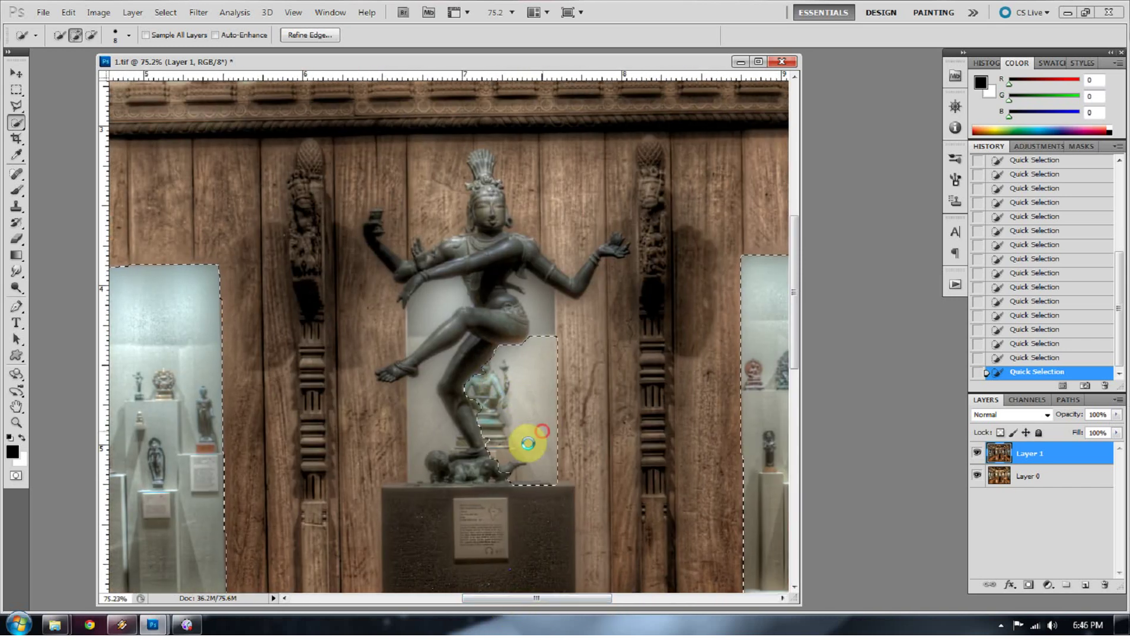
alt+click(506, 470)
alt+click(516, 461)
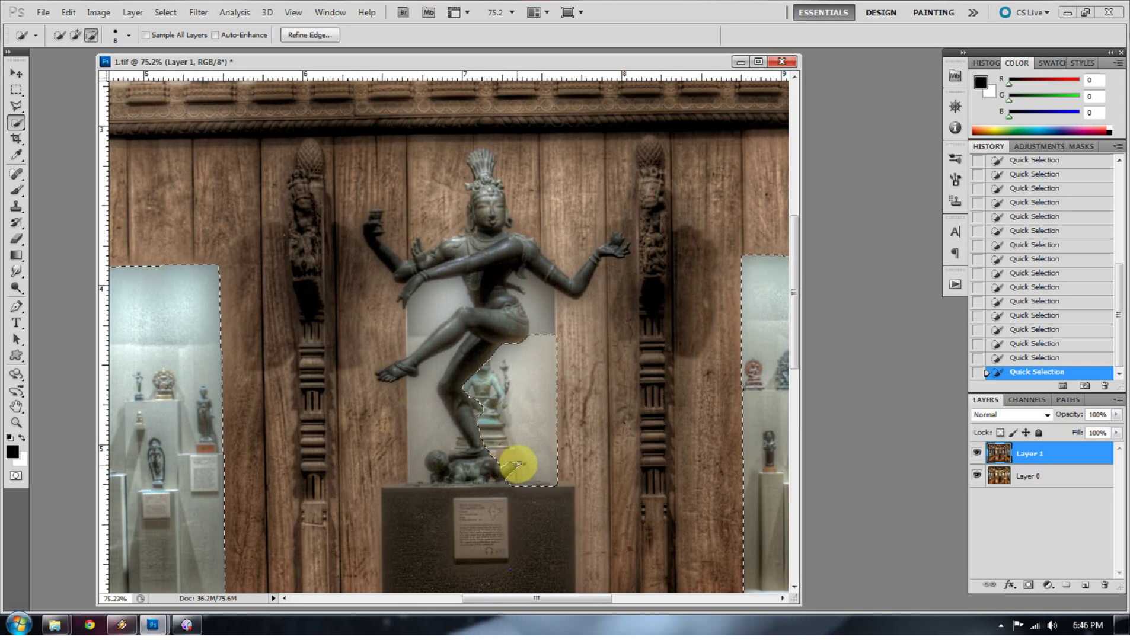
alt+click(522, 461)
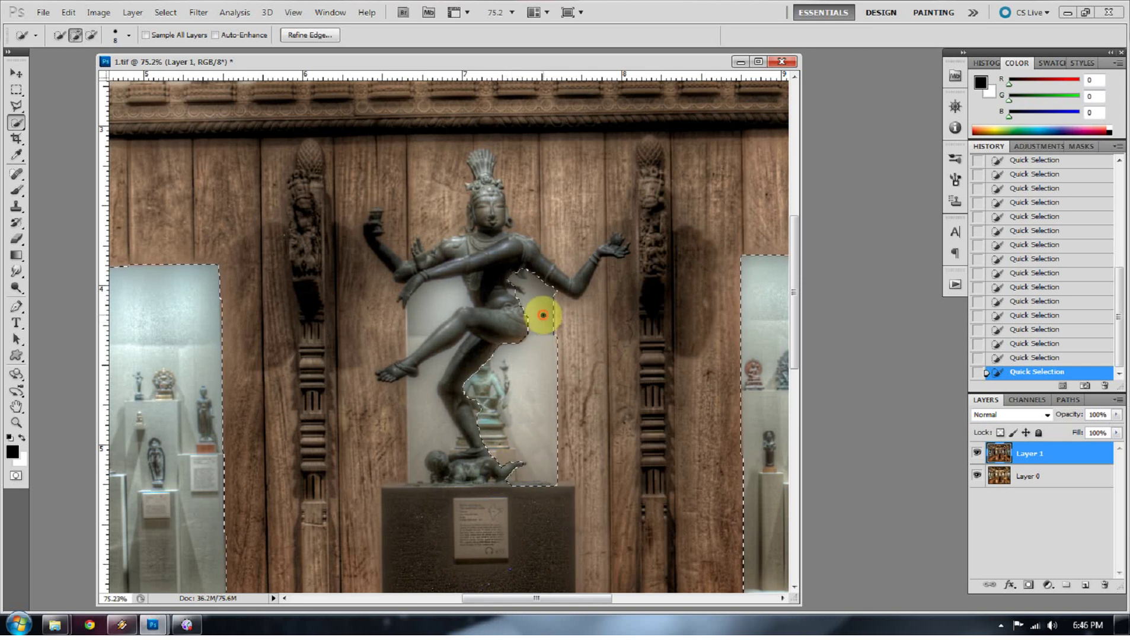
click(543, 314)
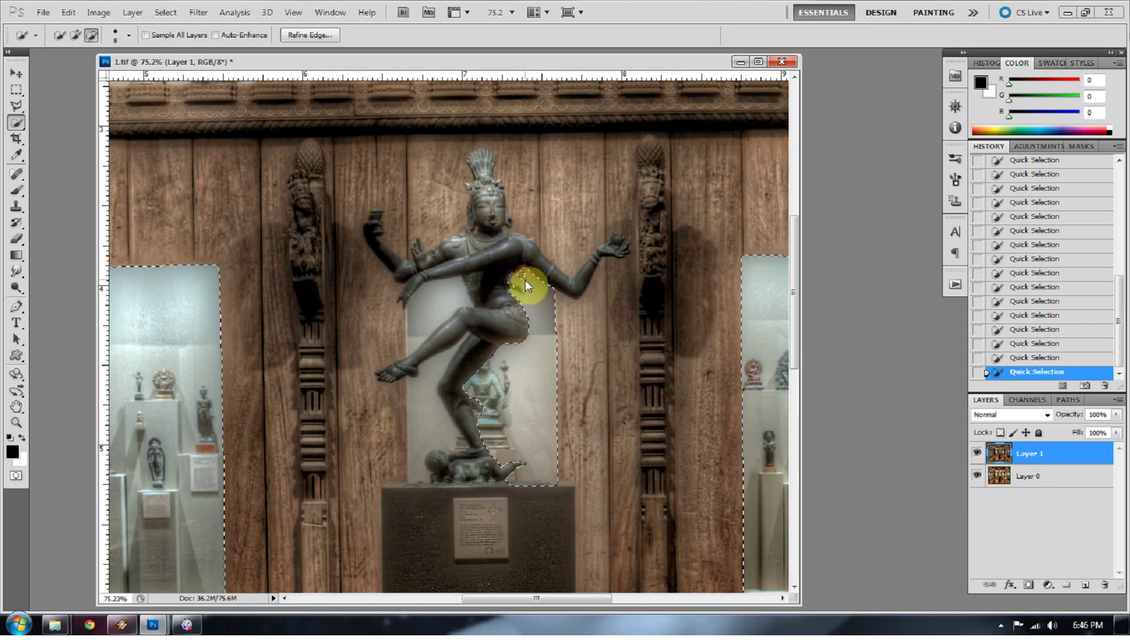
click(524, 271)
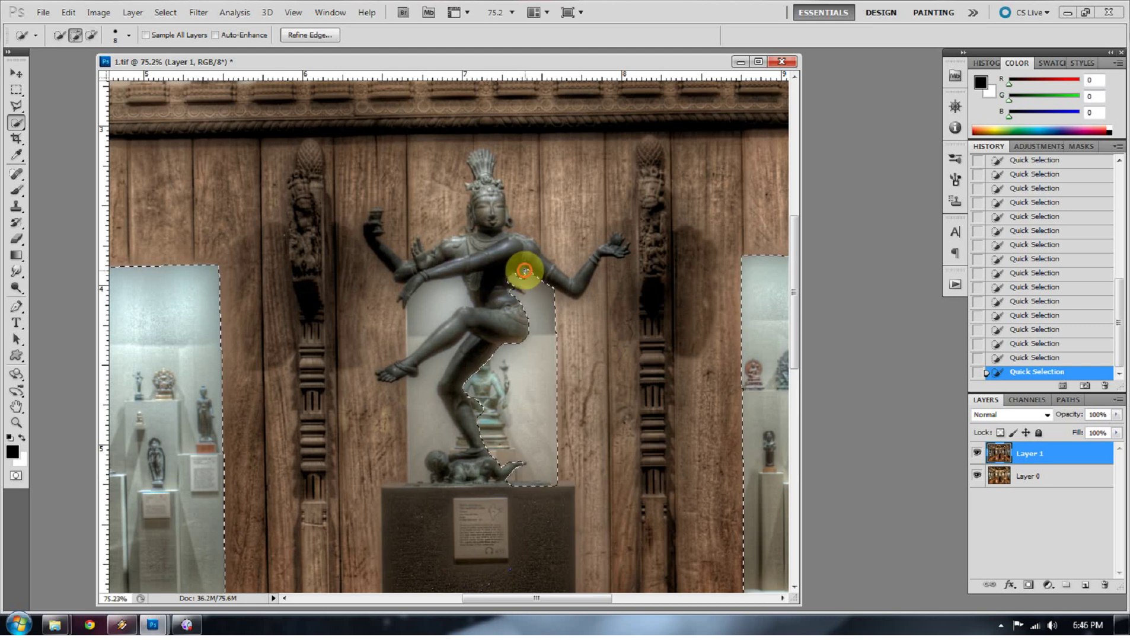
alt+click(515, 288)
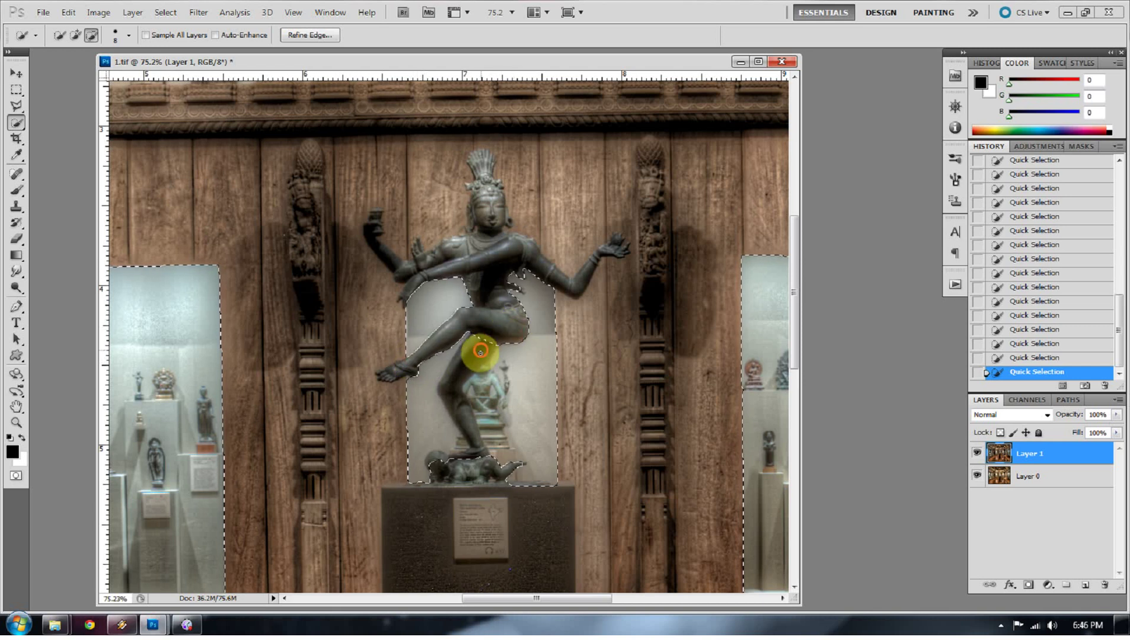
mouse_move(480, 350)
mouse_down()
mouse_move(468, 371)
mouse_move(467, 343)
mouse_move(461, 360)
mouse_move(475, 336)
mouse_move(451, 393)
mouse_move(473, 428)
mouse_move(470, 454)
mouse_move(434, 459)
mouse_move(465, 391)
mouse_move(511, 463)
mouse_move(454, 447)
mouse_move(468, 336)
mouse_move(456, 330)
mouse_move(519, 263)
mouse_move(524, 328)
mouse_up()
Step: Enter Quick Mask, zoom in on the statue's raised leg, and shrink the brush
key(q)
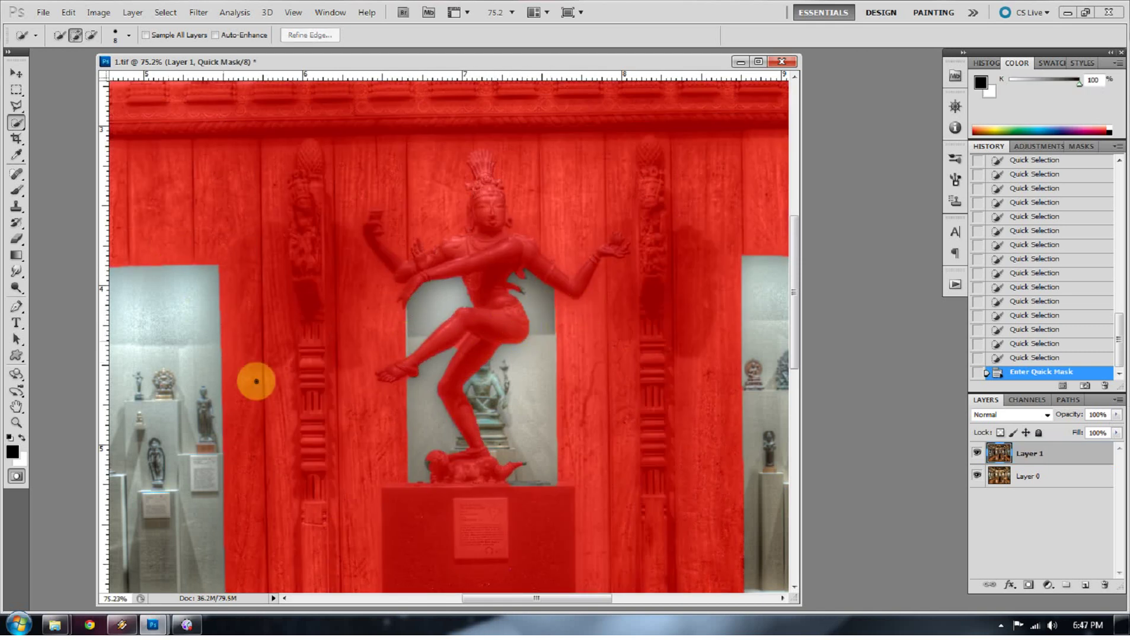
click(16, 422)
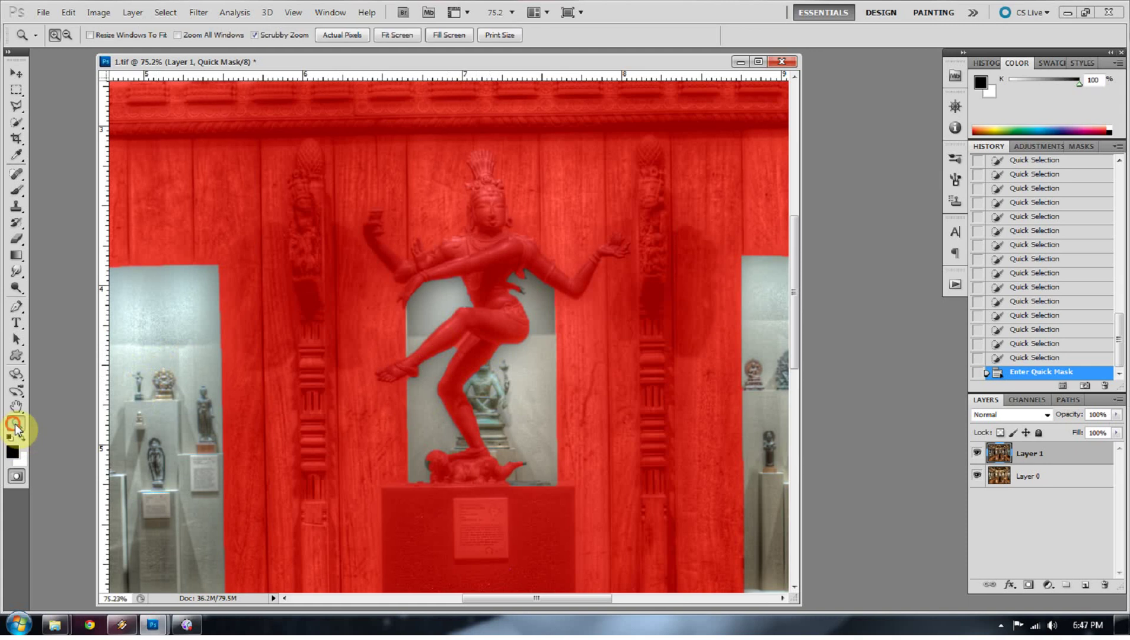
drag(449, 336, 539, 359)
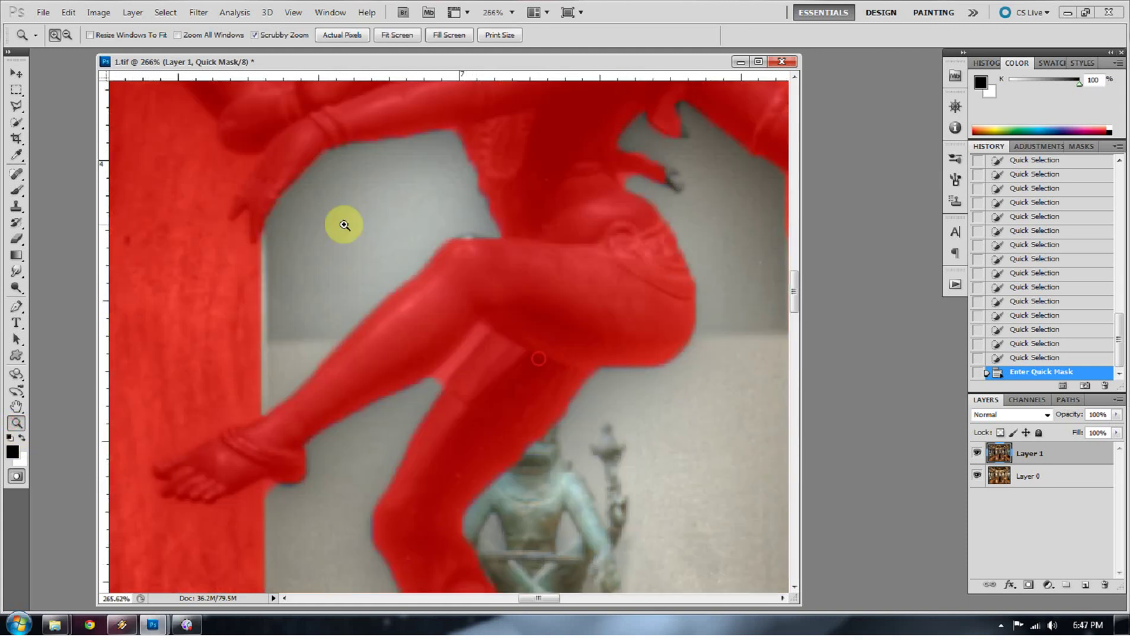
key(b)
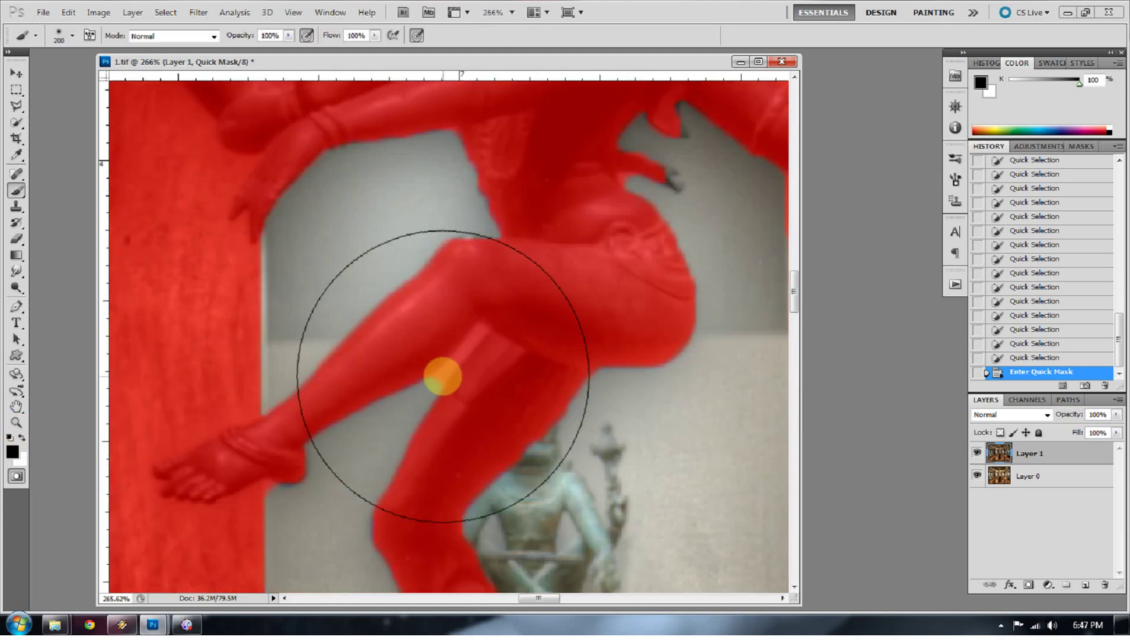
key(bracketleft)
key(bracketleft)
key(bracketleft)
key(bracketleft)
key(bracketleft)
key(bracketleft)
key(bracketleft)
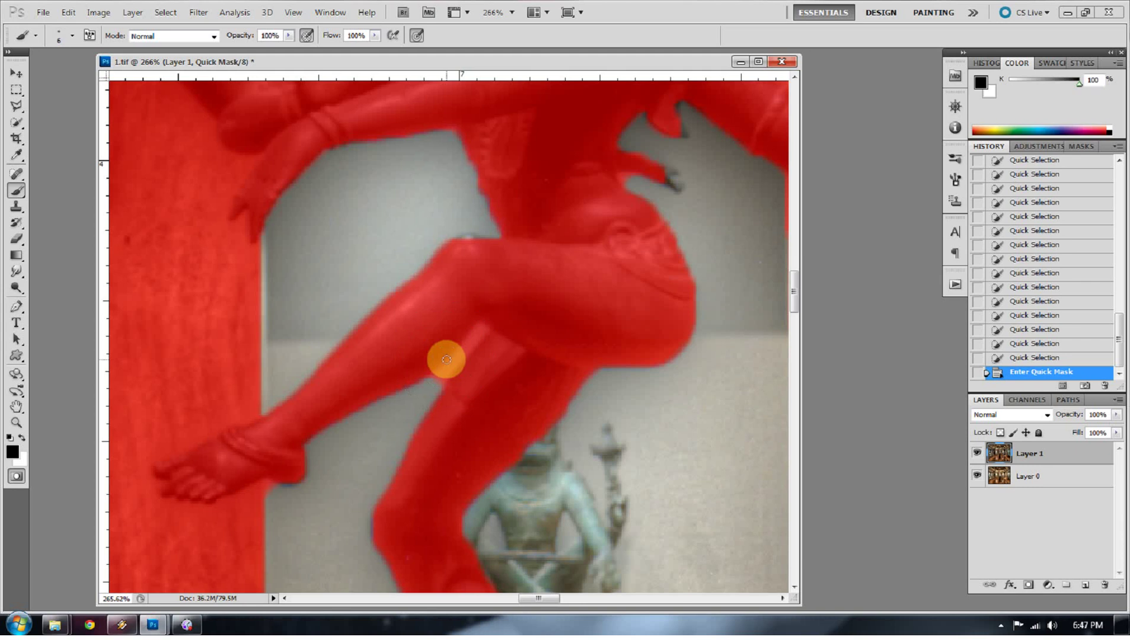
key(bracketleft)
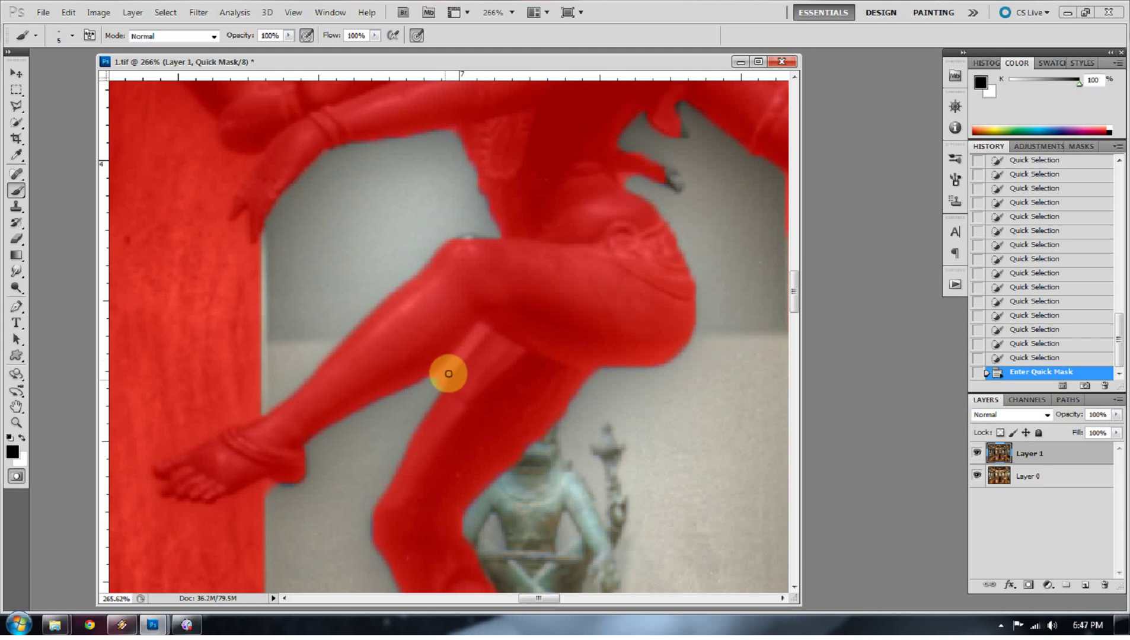
Step: Paint the quick mask clean along the knee, arm gap and thigh notch, then fit the image
click(439, 378)
key(x)
mouse_move(436, 377)
mouse_down()
mouse_move(480, 327)
mouse_move(436, 395)
mouse_move(447, 370)
mouse_move(424, 396)
mouse_up()
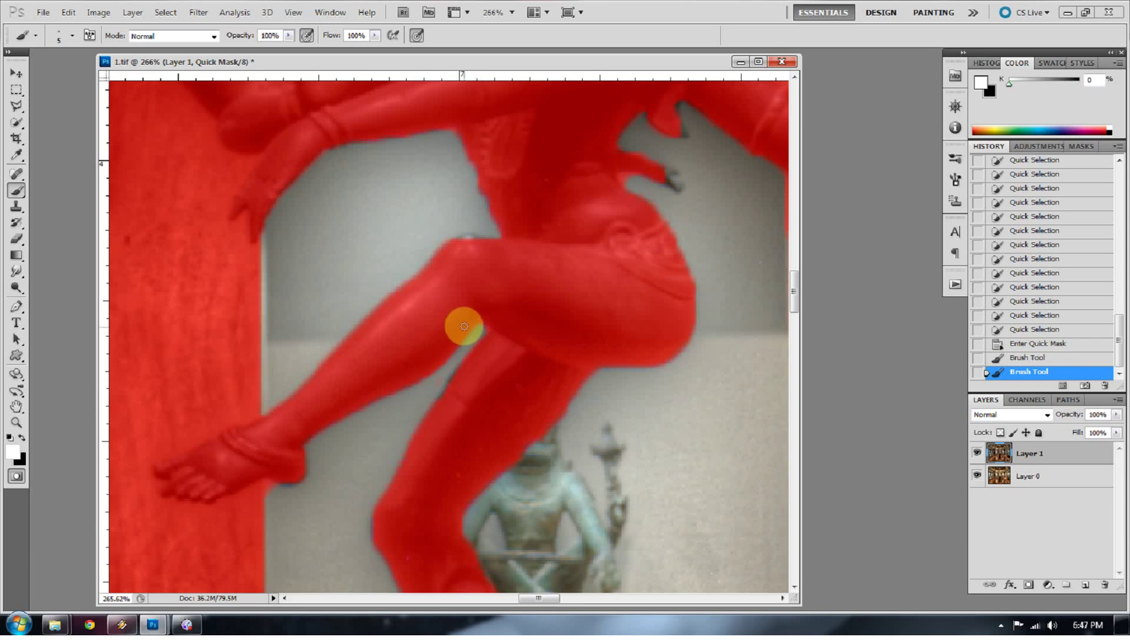
key(x)
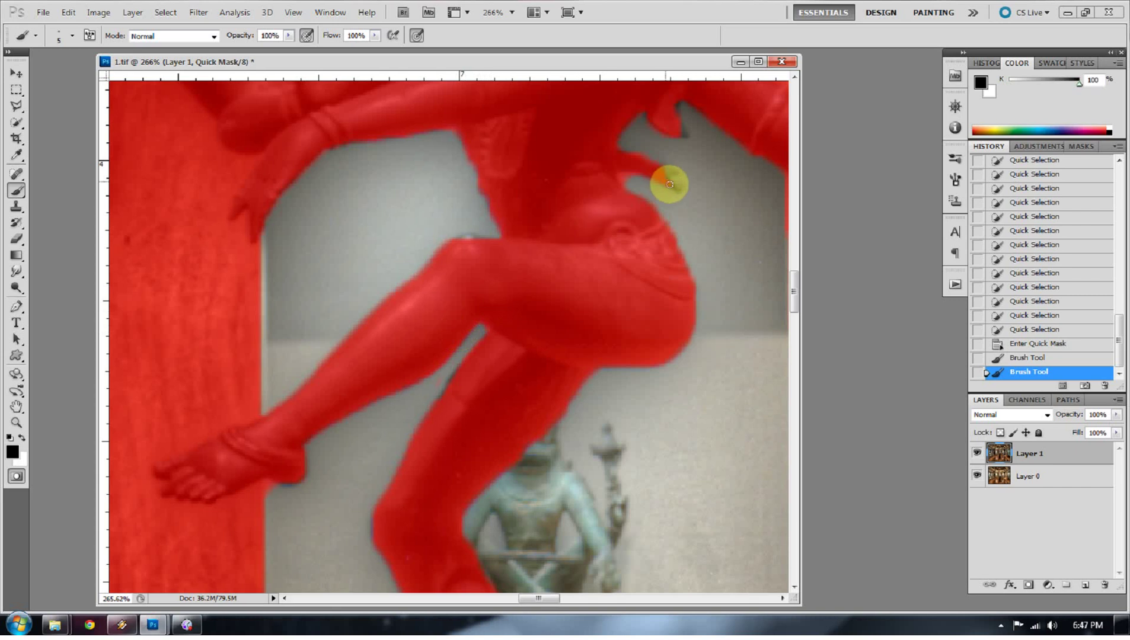
mouse_move(678, 190)
mouse_down()
mouse_move(666, 175)
mouse_move(678, 133)
mouse_up()
click(683, 130)
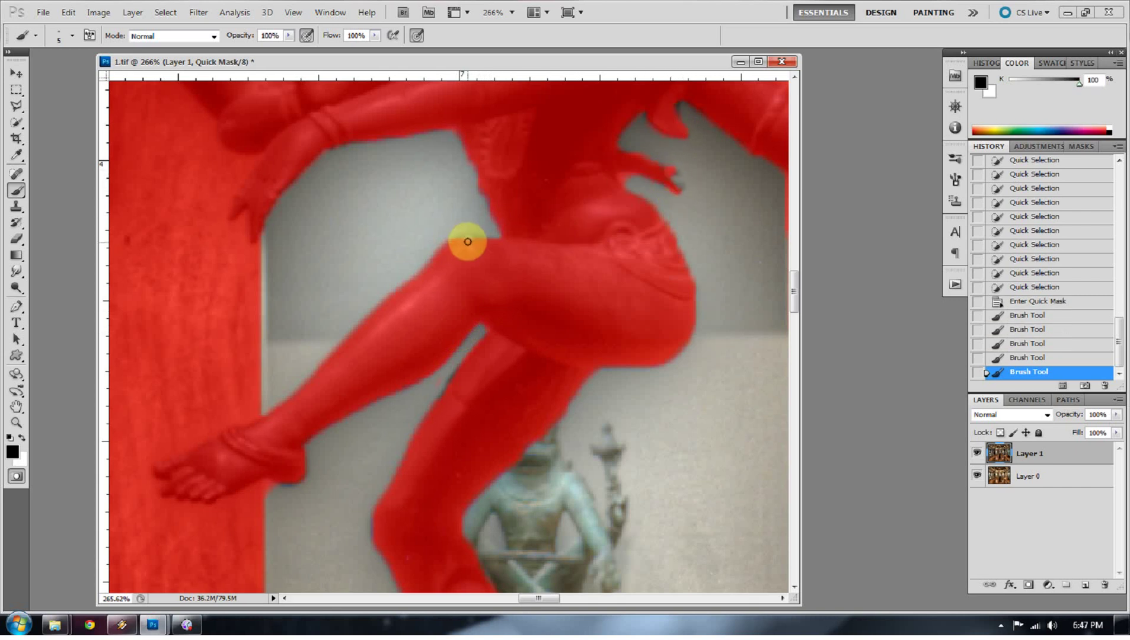
mouse_move(466, 238)
mouse_down()
mouse_move(454, 239)
mouse_move(495, 245)
mouse_up()
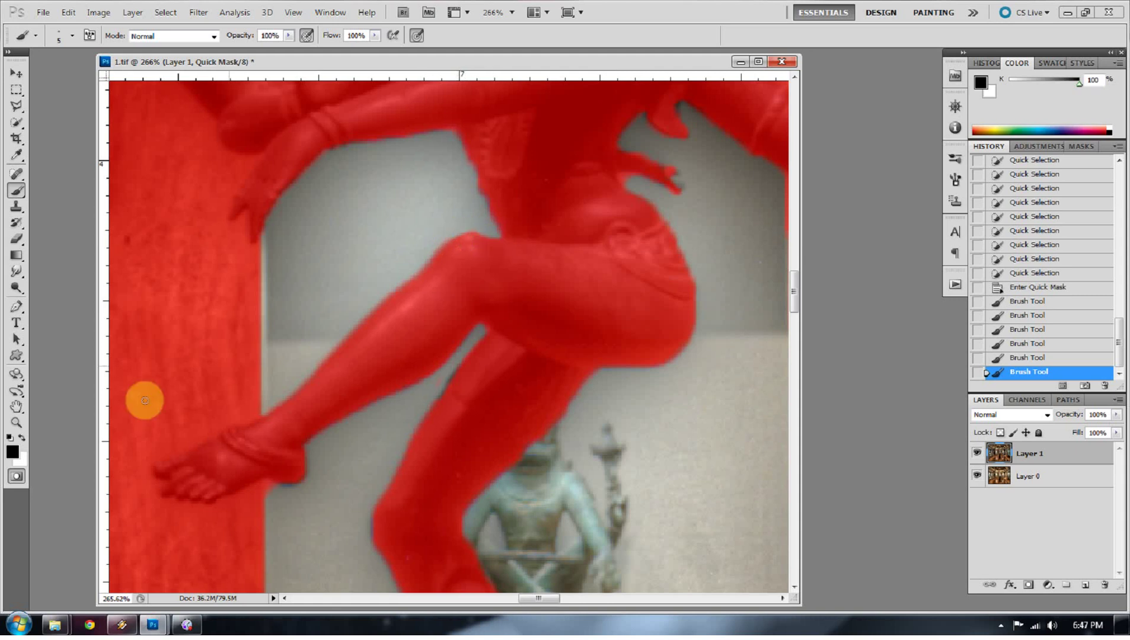
click(16, 422)
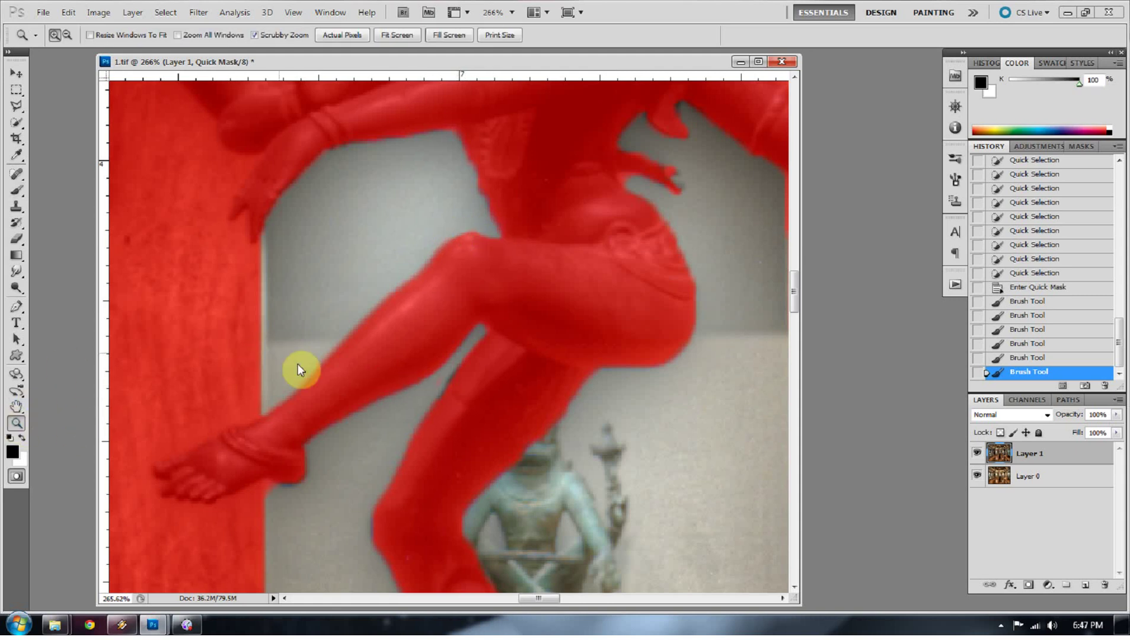
key(ctrl+0)
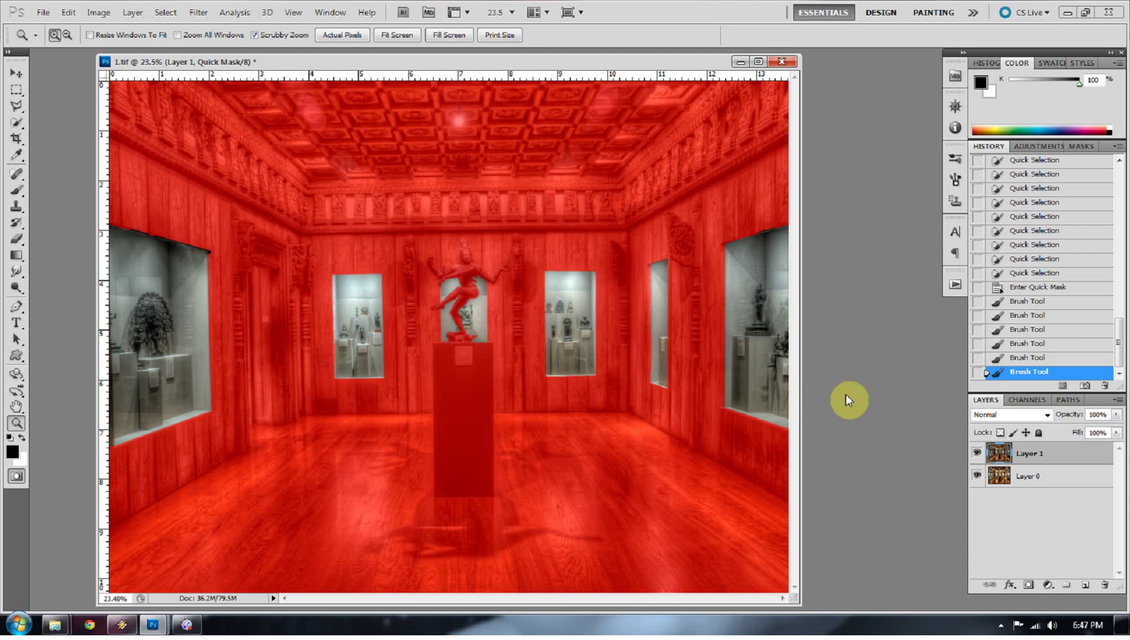
Step: Add the display-case selection as Layer 1's mask and toggle Layer 1 to compare the blend
key(q)
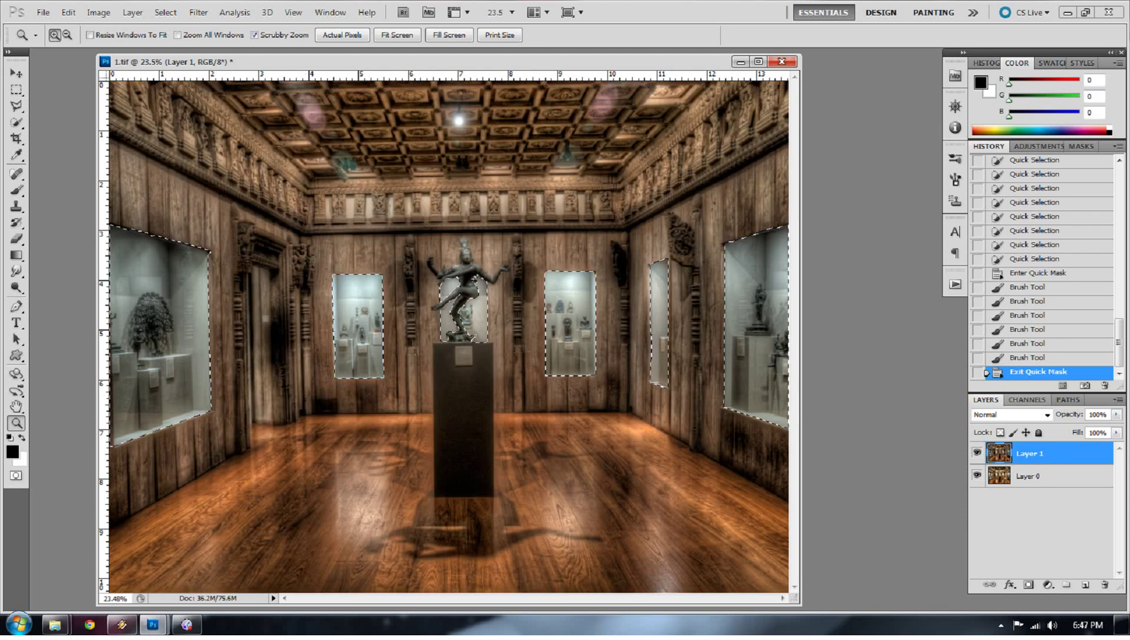
click(1029, 585)
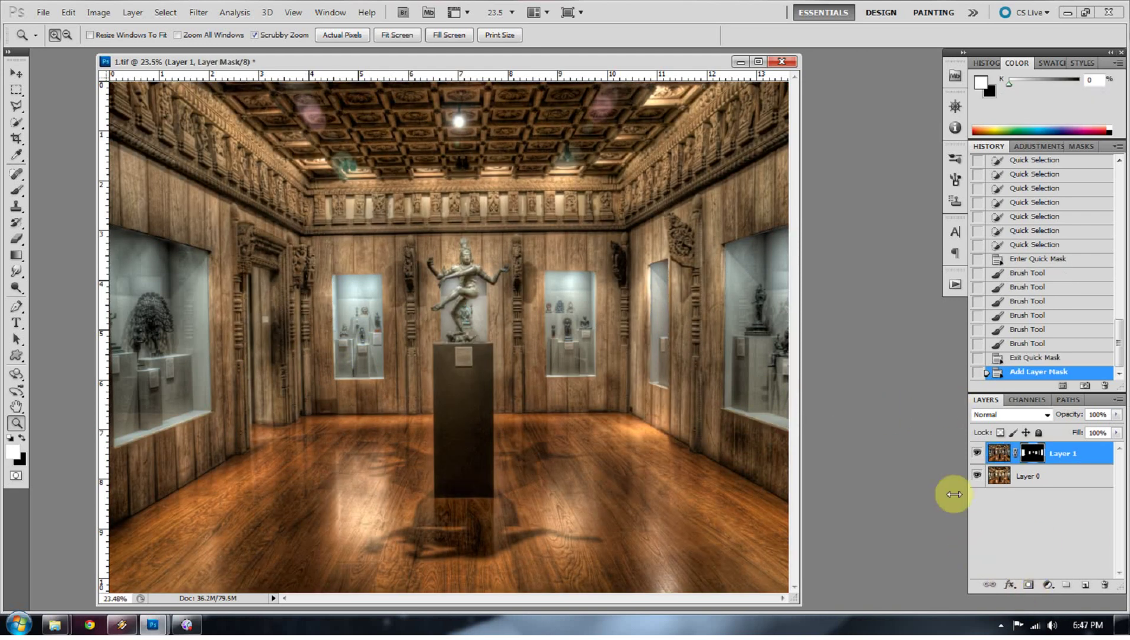
click(977, 454)
click(976, 453)
click(976, 455)
Step: Zoom in on the right display case and target Layer 1's mask
click(998, 455)
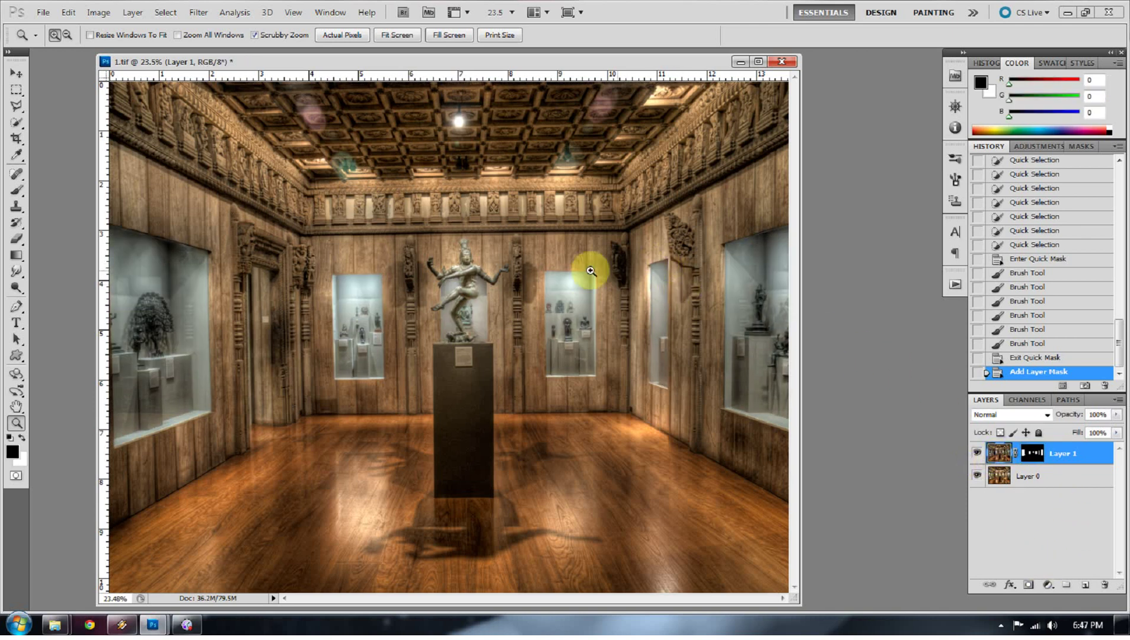
drag(587, 268, 683, 344)
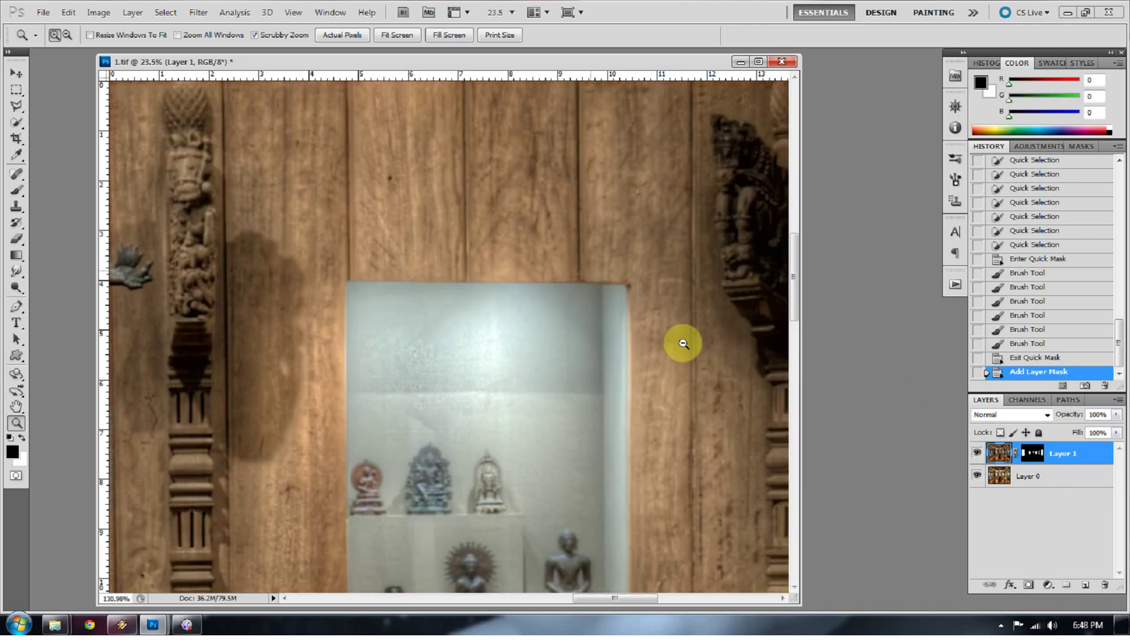
click(1030, 454)
Step: Feather Layer 1's mask to 5 px in the Masks panel and toggle the layer to compare
click(1079, 148)
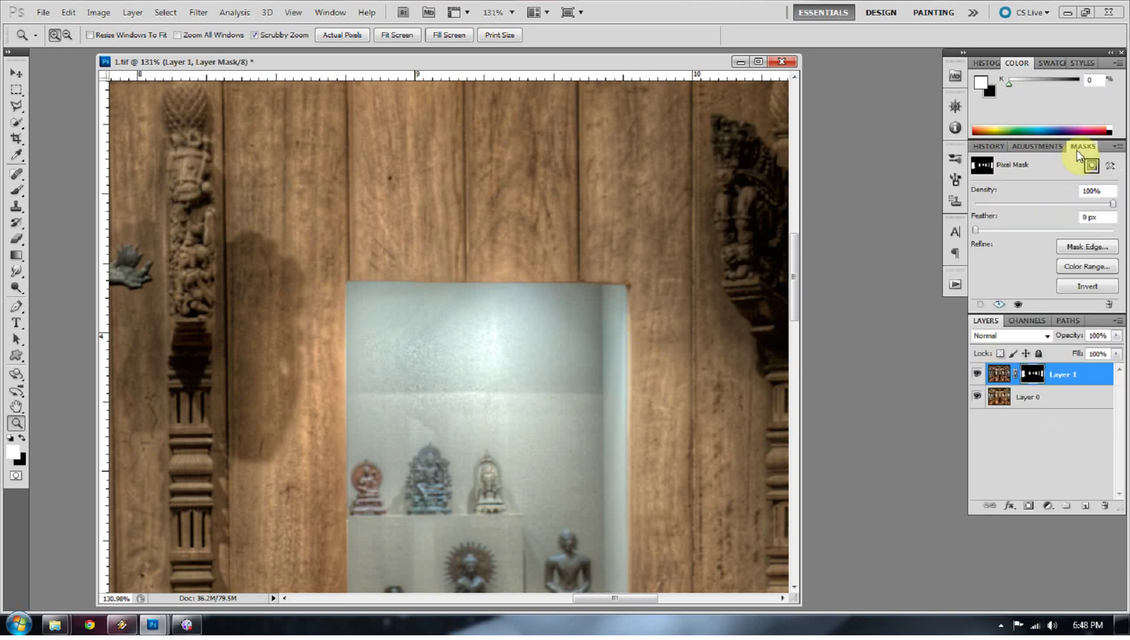
drag(1001, 236, 1007, 236)
drag(347, 273, 397, 318)
click(978, 374)
click(978, 375)
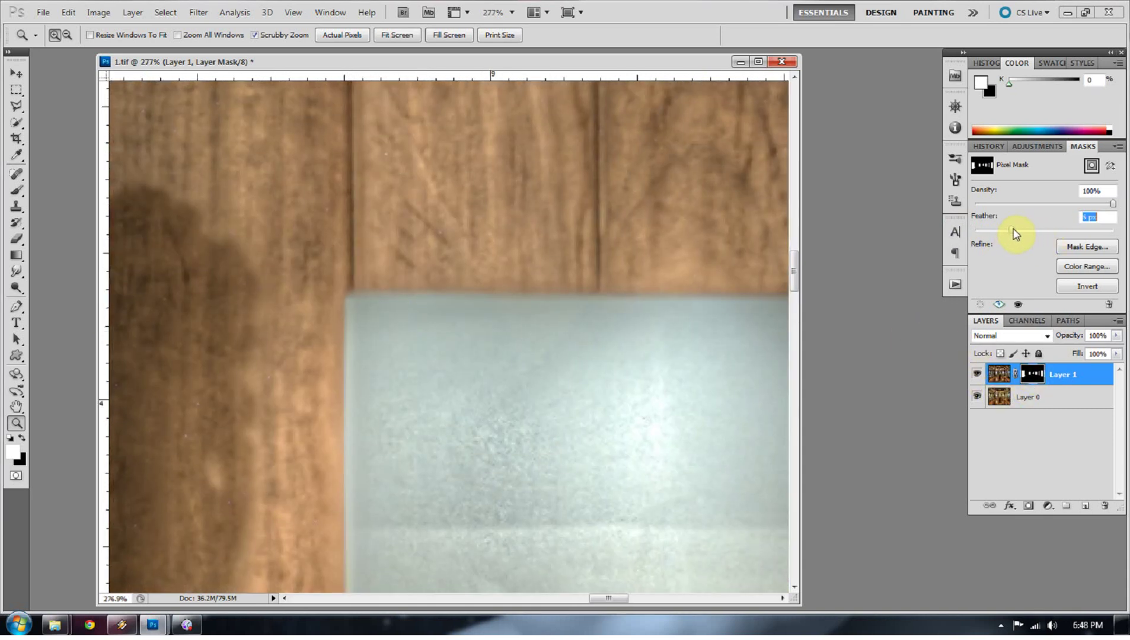
Step: Zoom in on the dancing statue's arm and leg and target Layer 1's image
right_click(461, 332)
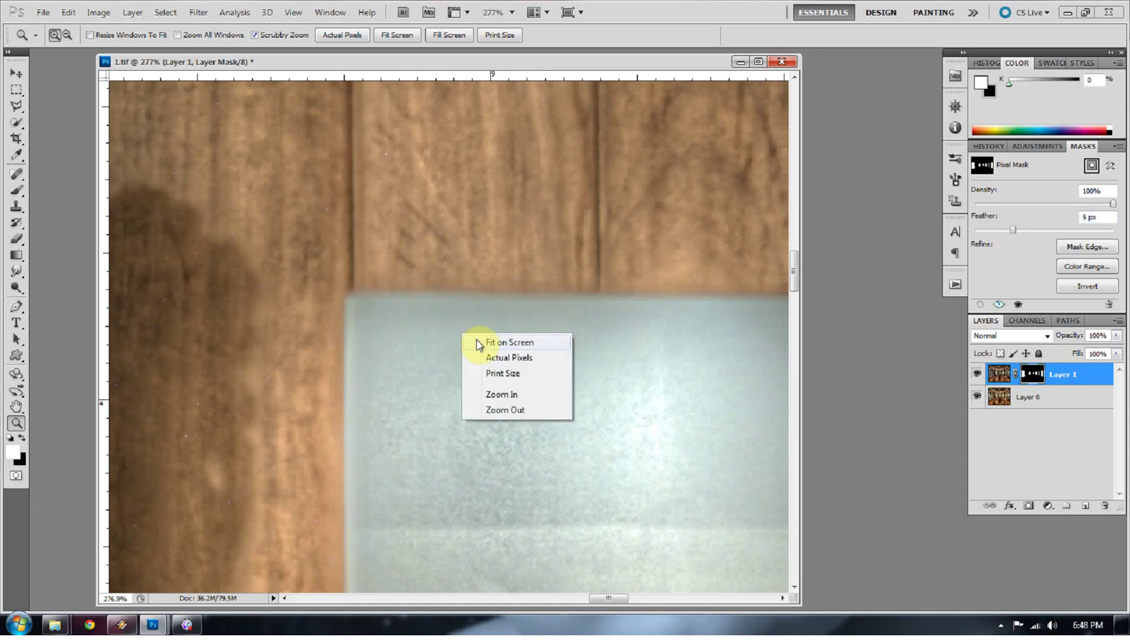
click(478, 339)
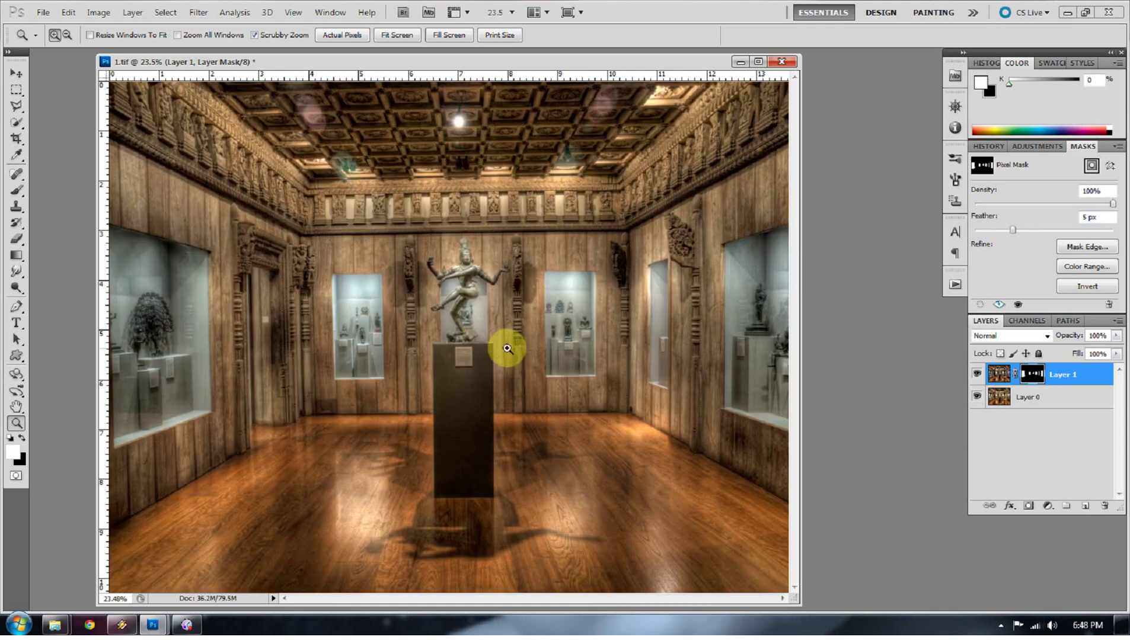
drag(461, 297, 535, 354)
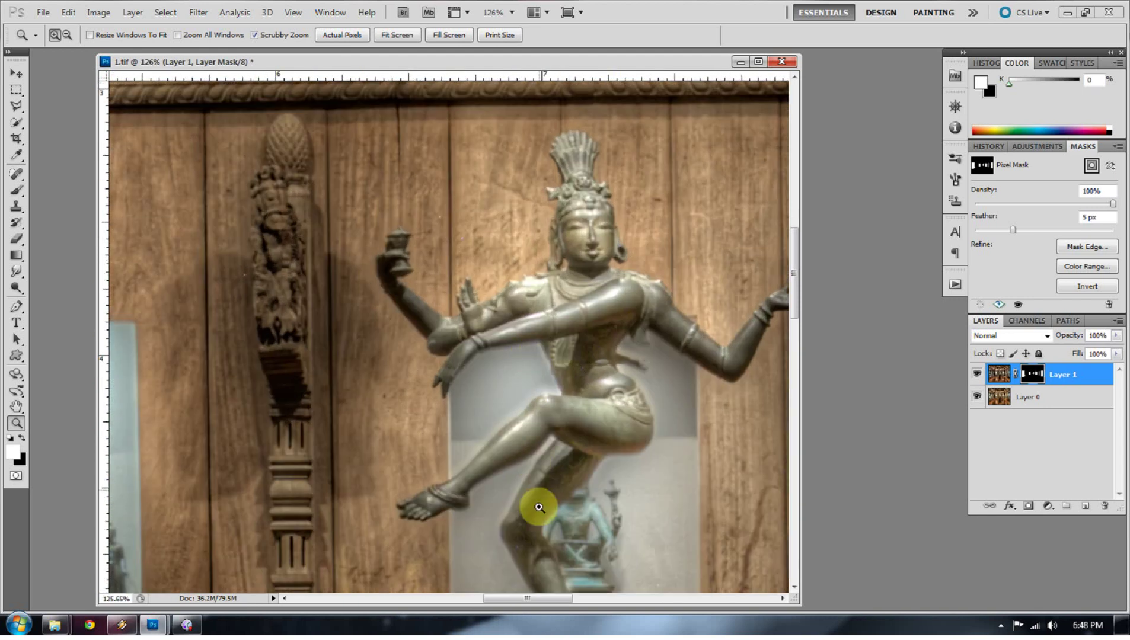
drag(514, 436, 565, 454)
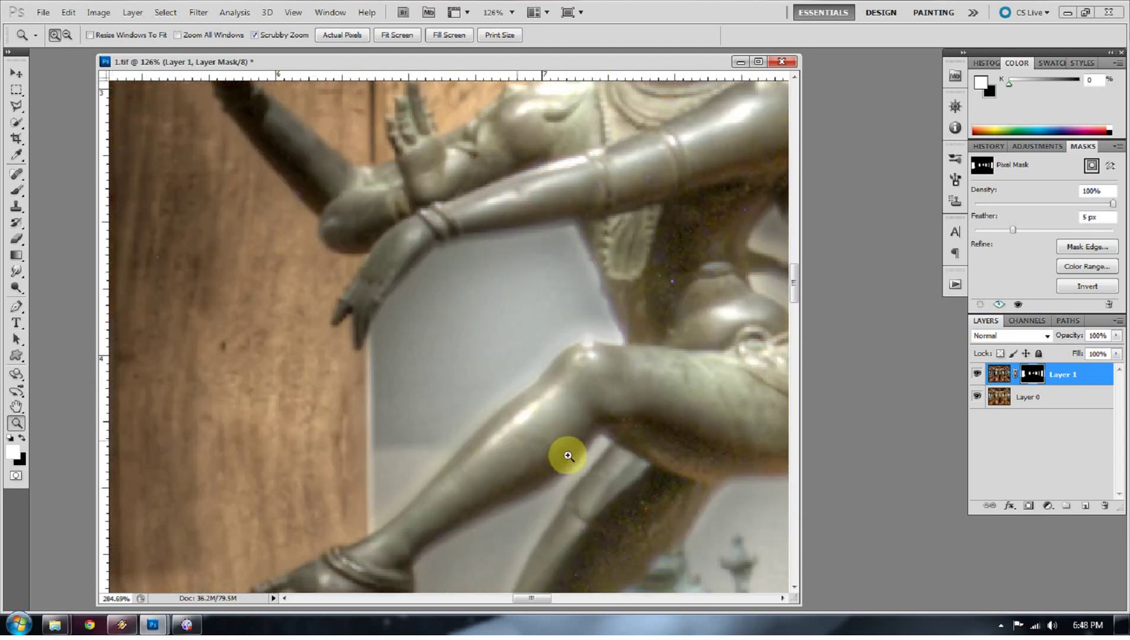
click(999, 374)
Step: Pick the Brush with white, target Layer 1's mask, and undo the stray stroke in History
click(16, 191)
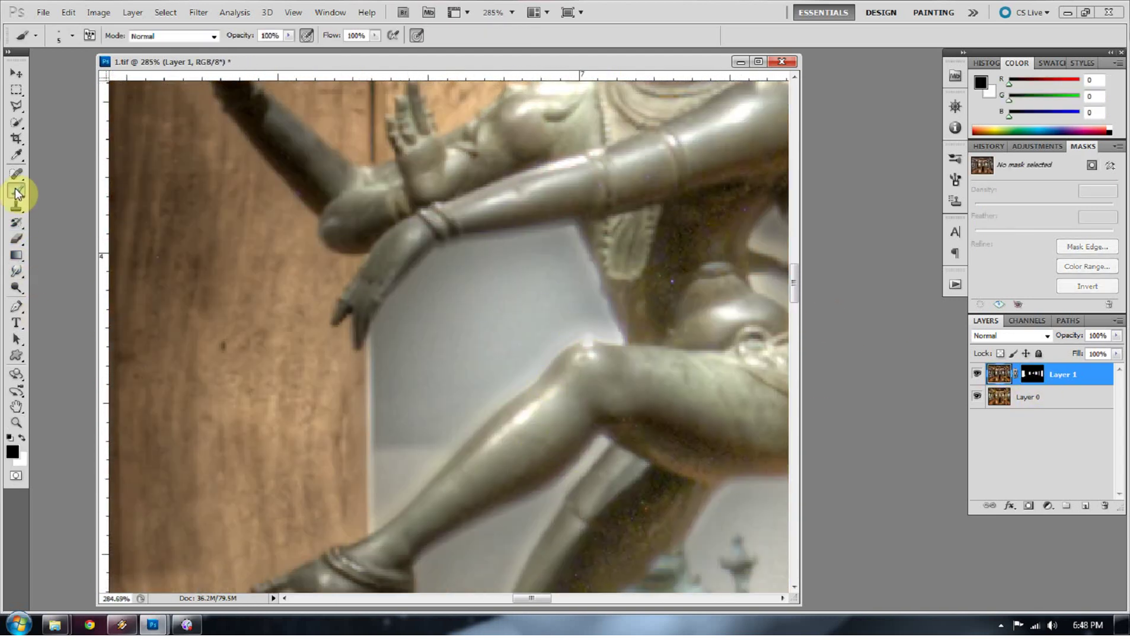
key(x)
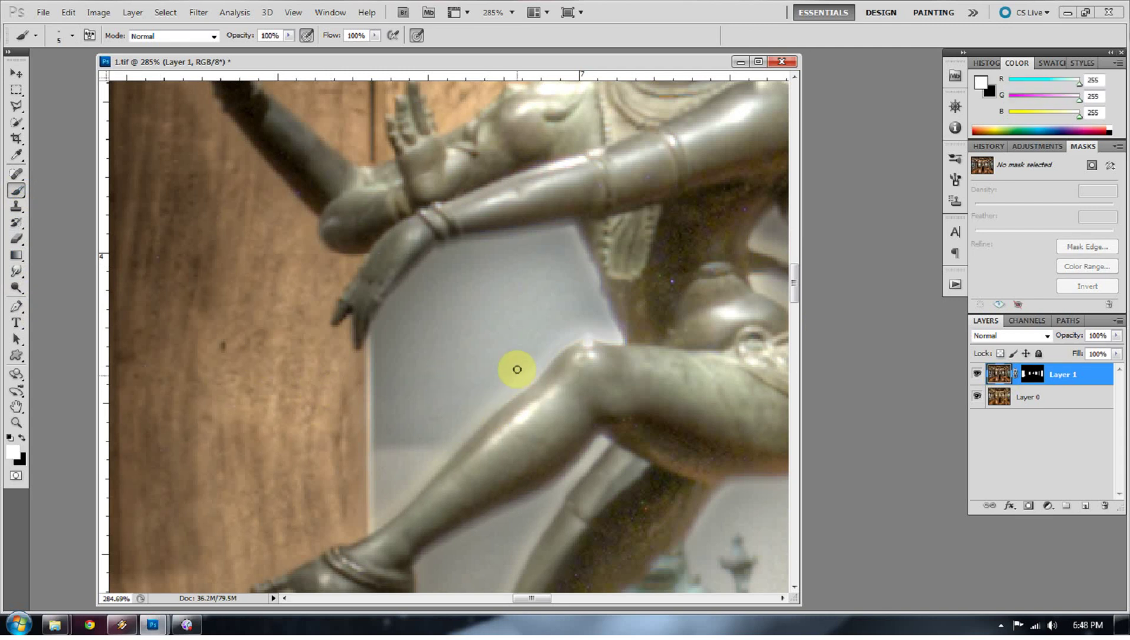
drag(521, 362, 479, 408)
key(x)
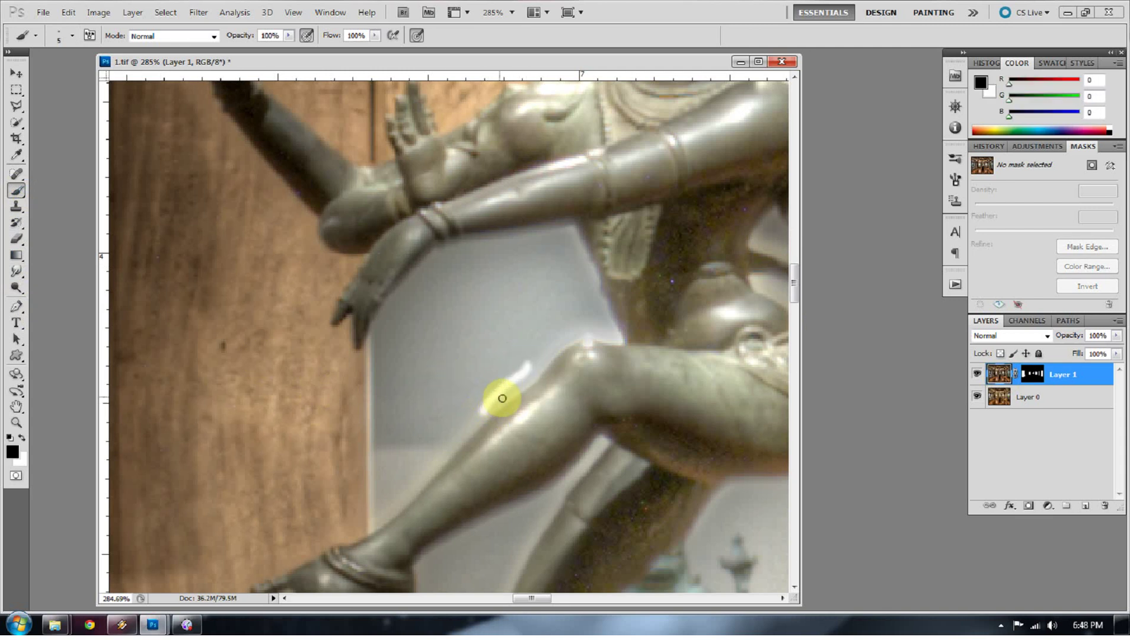
click(1032, 374)
key(x)
click(989, 145)
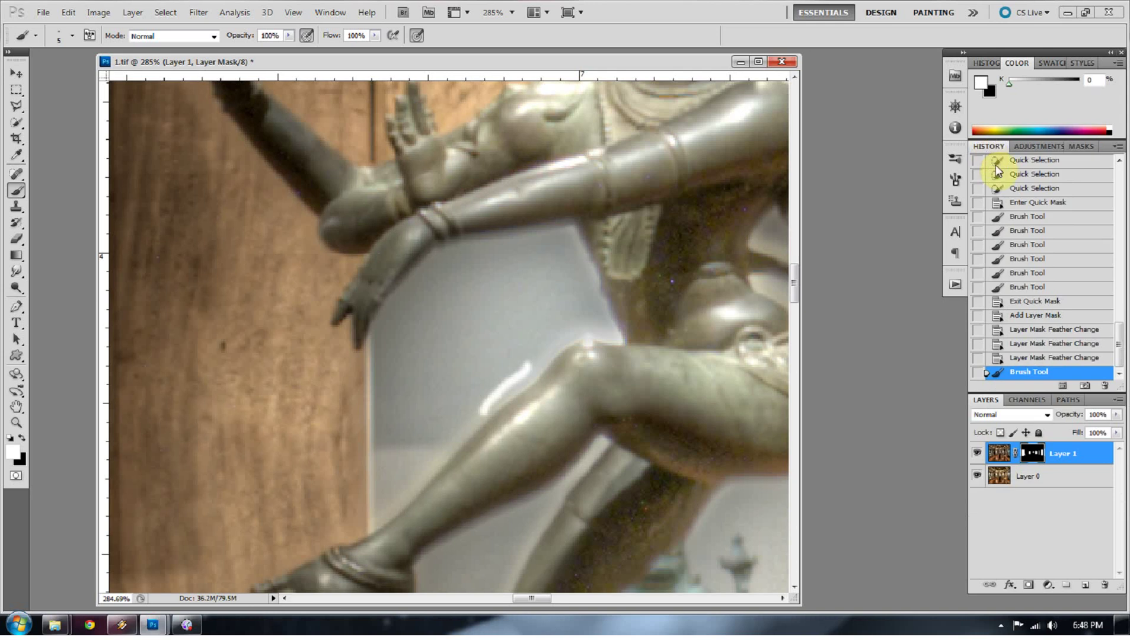
click(1029, 356)
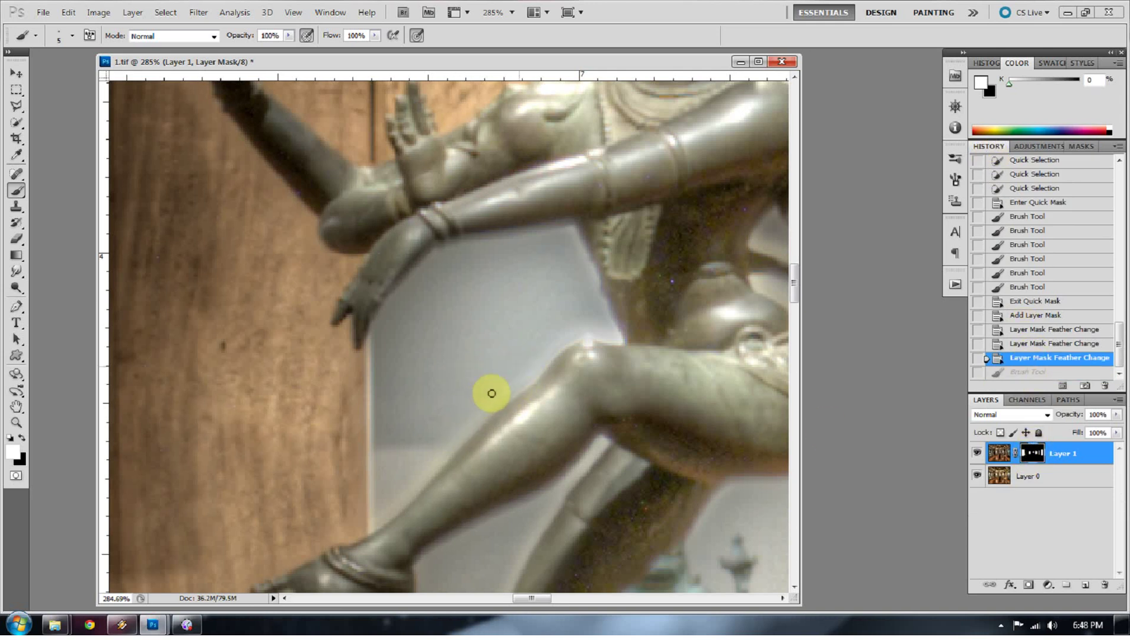
Step: Paint the mask around the statue's knee and lower leg with a 15 px brush
drag(512, 386, 512, 373)
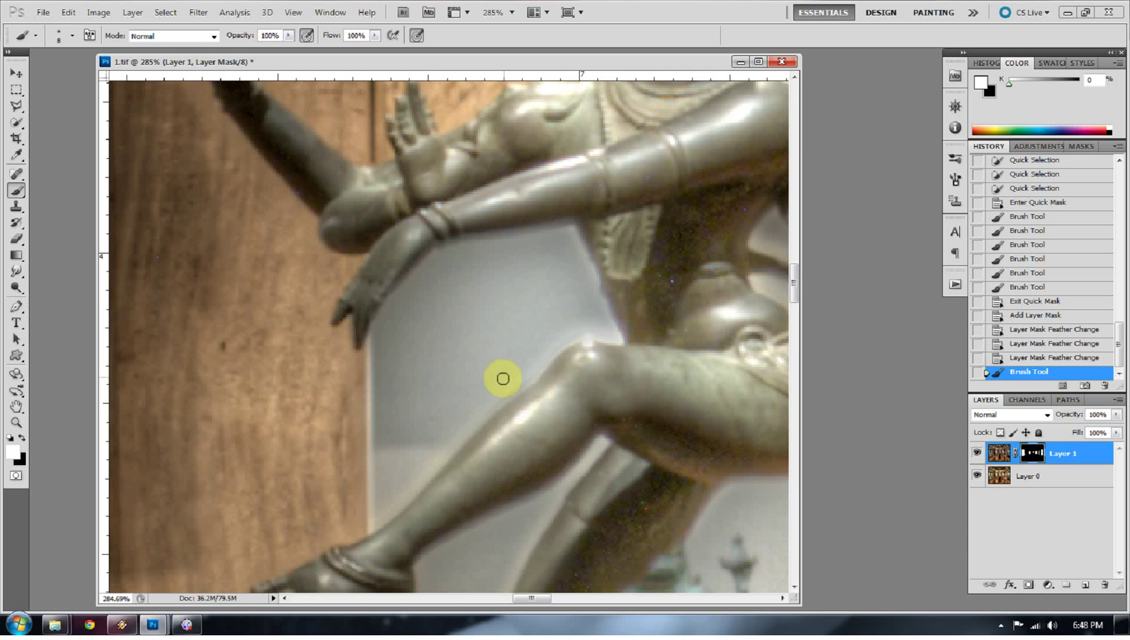
key(bracketright)
key(bracketright)
key(bracketright)
key(bracketright)
key(bracketright)
key(bracketright)
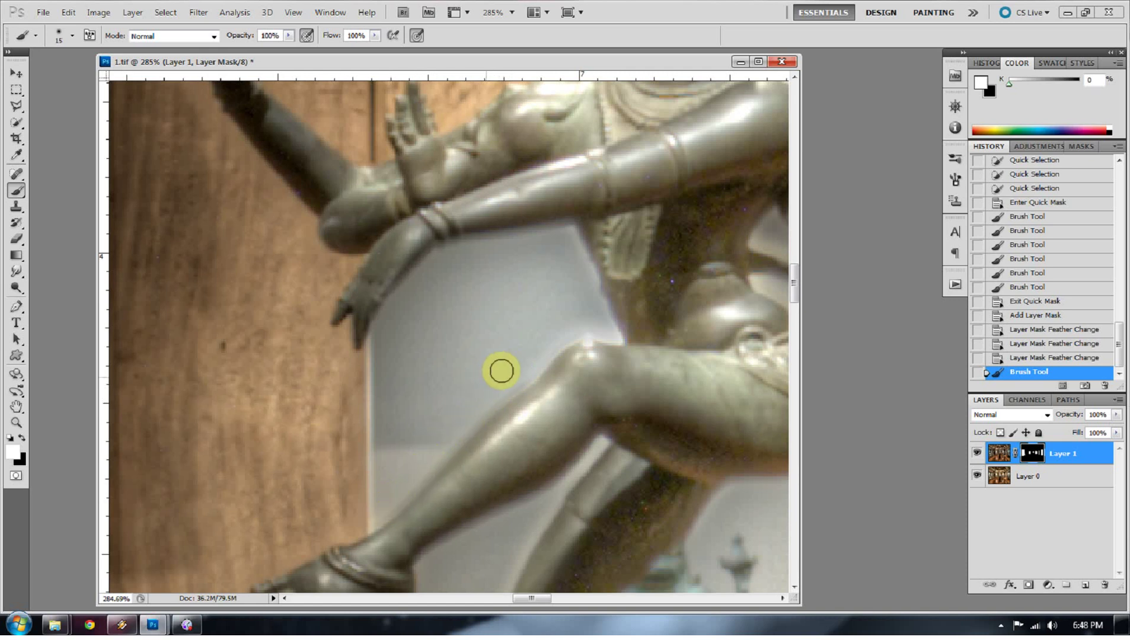
drag(527, 375, 586, 335)
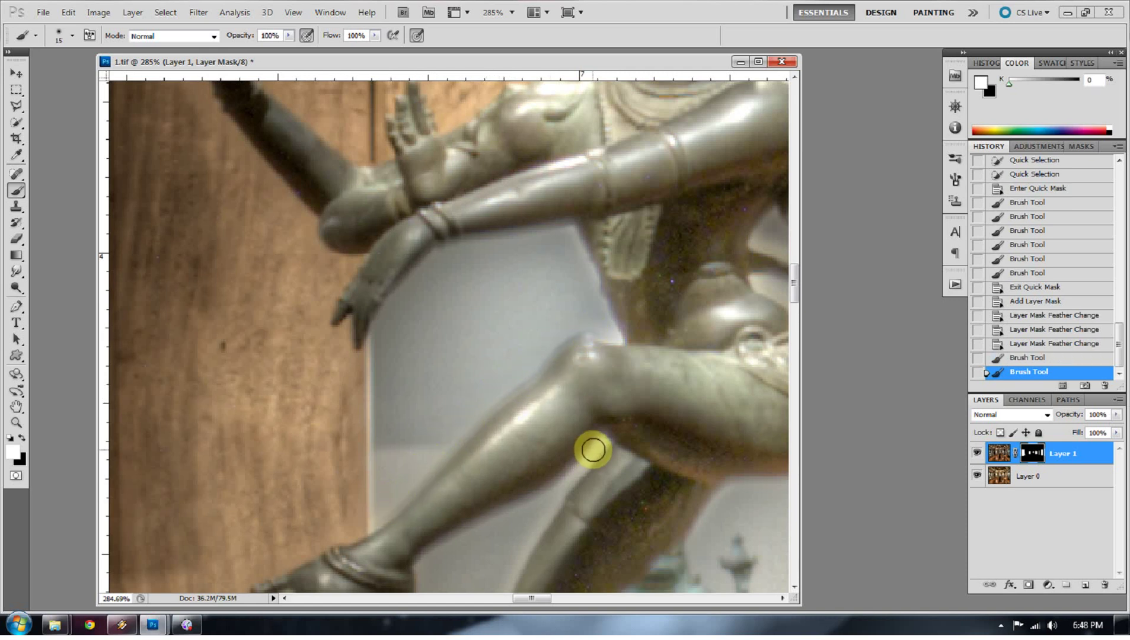
drag(543, 510, 434, 555)
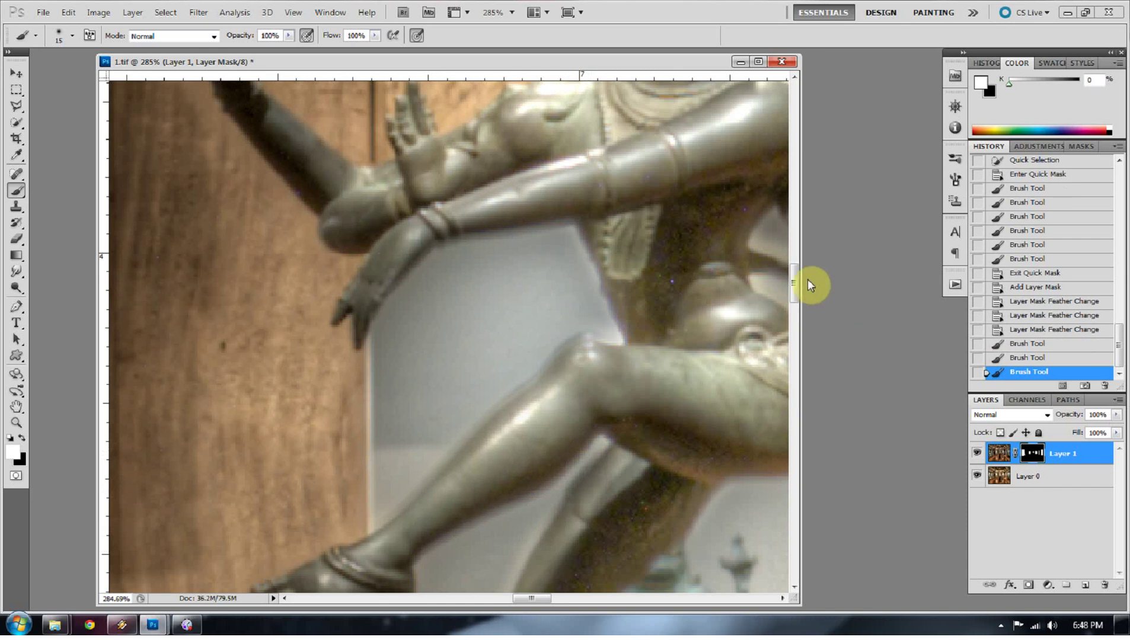
scroll(789, 346, down, 6)
scroll(638, 345, up, 3)
scroll(549, 392, down, 1)
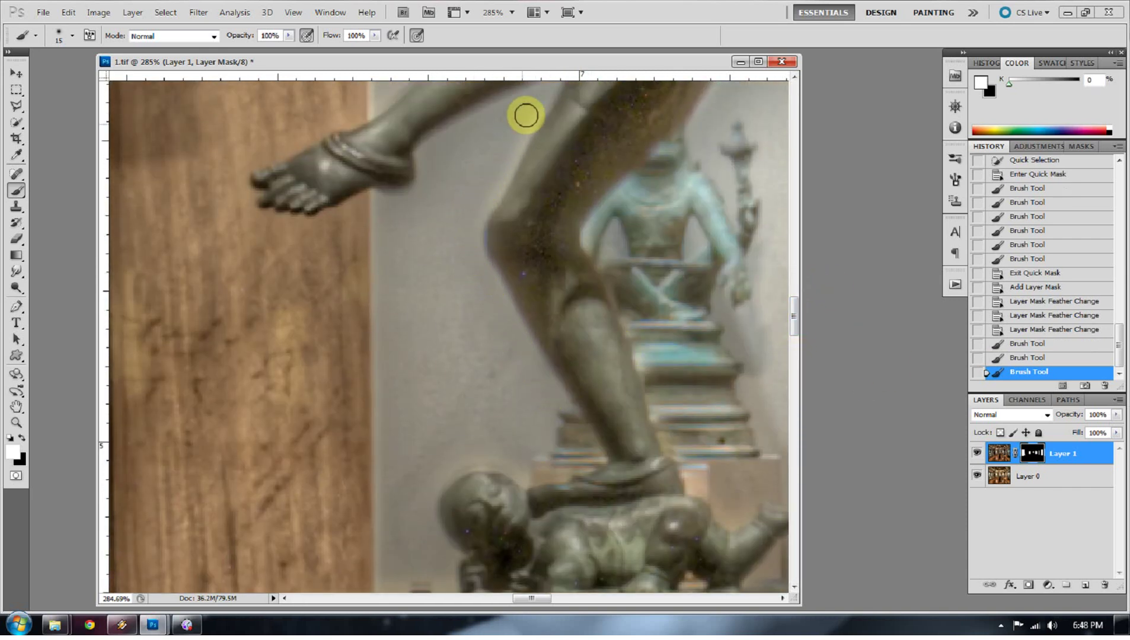
Step: Paint the mask along both leg edges and around the torso and arm, then fit the gallery
drag(526, 115, 494, 191)
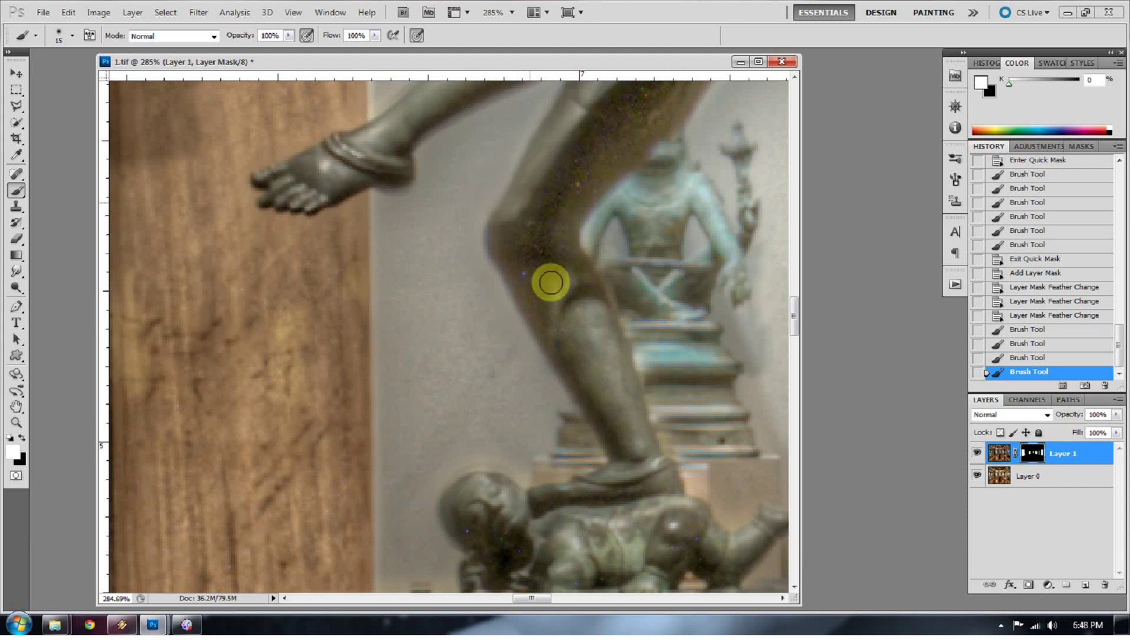
mouse_move(537, 597)
mouse_down()
mouse_move(567, 597)
mouse_move(550, 580)
mouse_up()
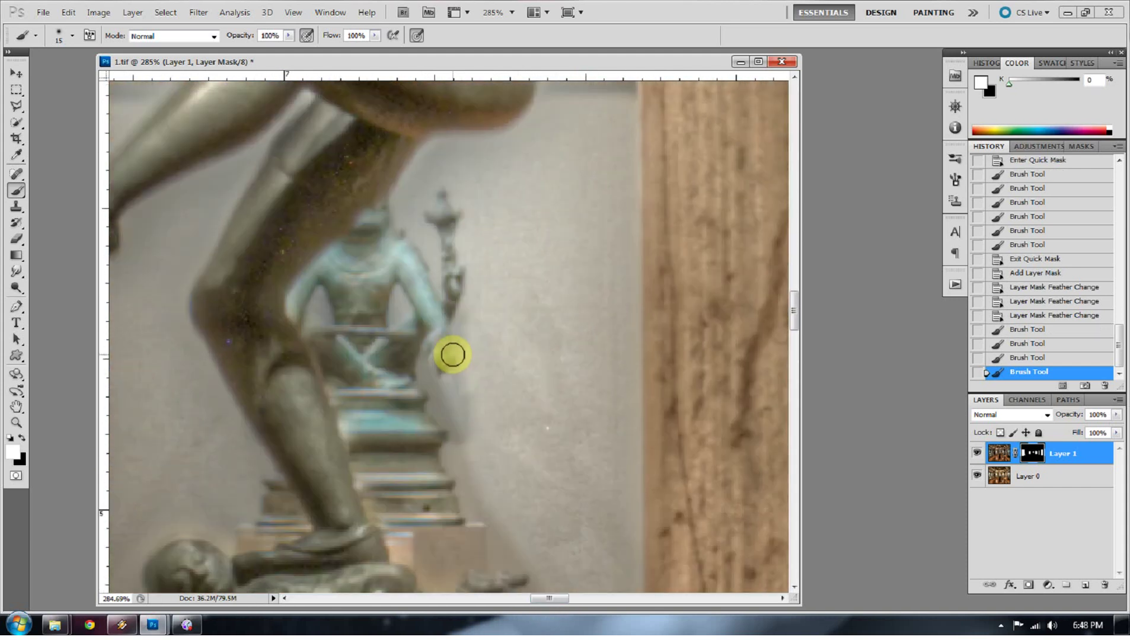
scroll(452, 354, up, 5)
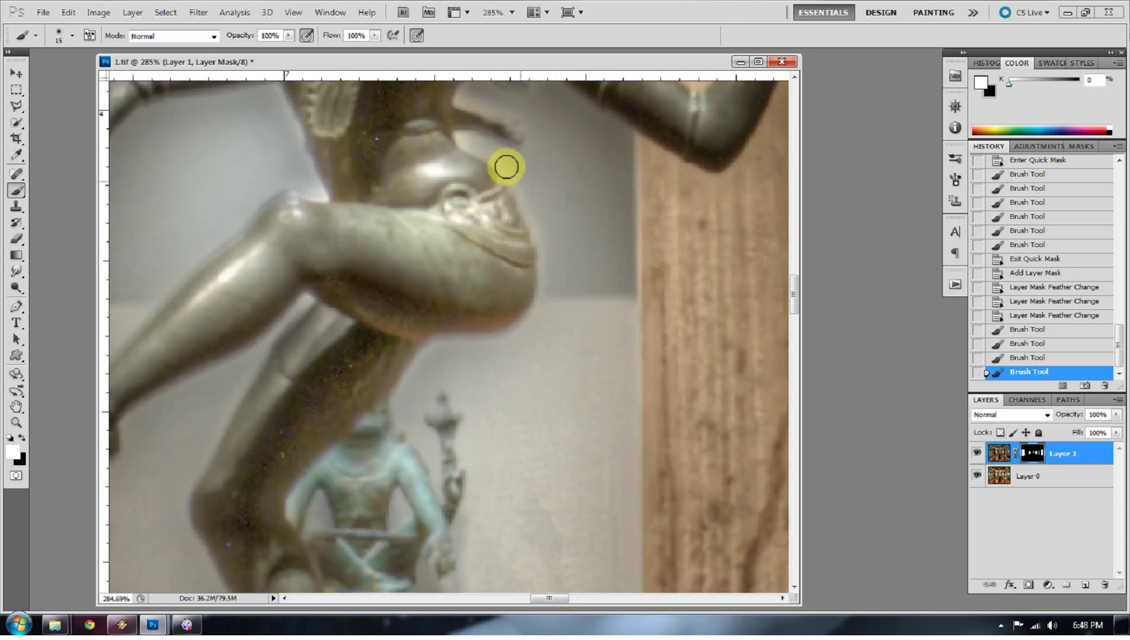
mouse_move(506, 167)
mouse_down()
mouse_move(470, 140)
mouse_move(500, 160)
mouse_move(536, 240)
mouse_move(535, 295)
mouse_move(515, 338)
mouse_move(438, 354)
mouse_up()
scroll(525, 444, up, 4)
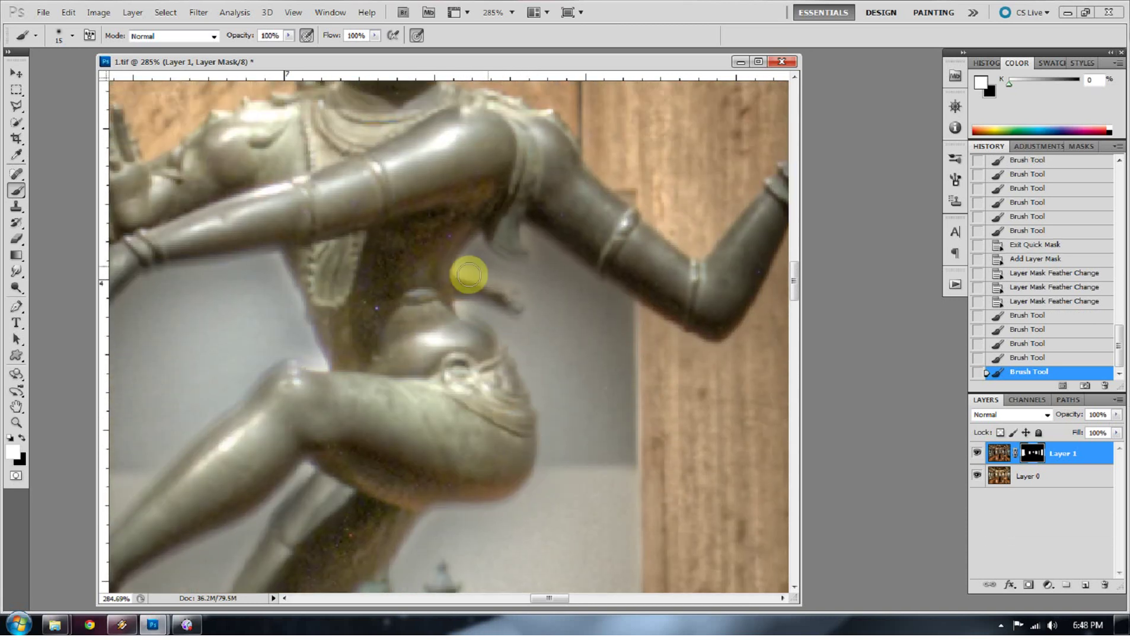
mouse_move(468, 275)
mouse_down()
mouse_move(466, 245)
mouse_move(519, 235)
mouse_move(494, 298)
mouse_move(462, 310)
mouse_up()
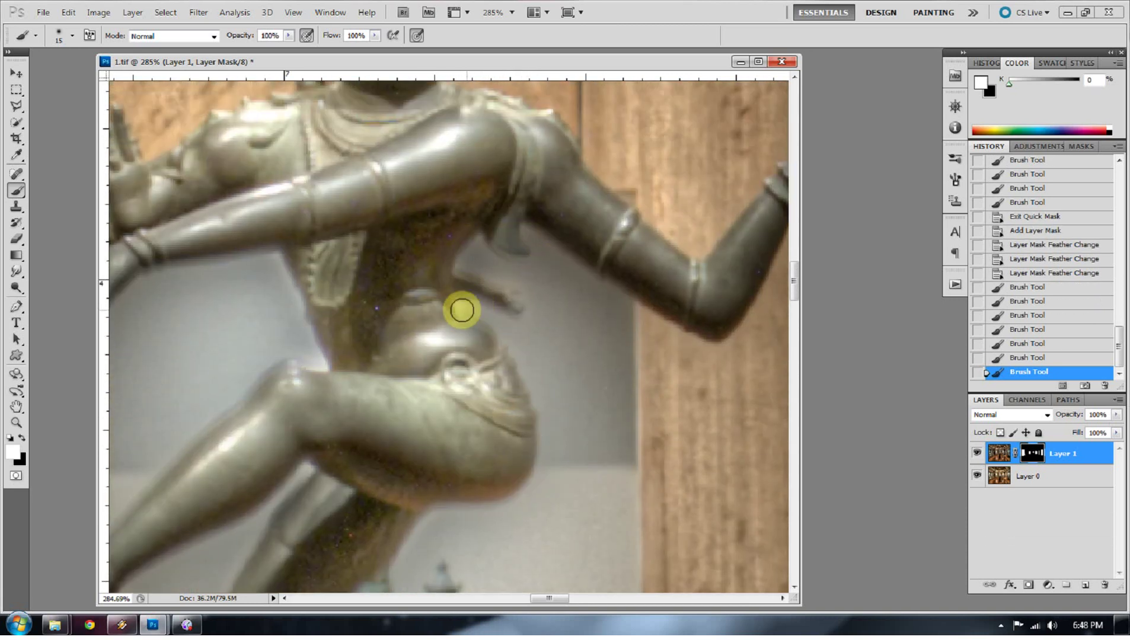
click(292, 345)
click(283, 280)
click(16, 422)
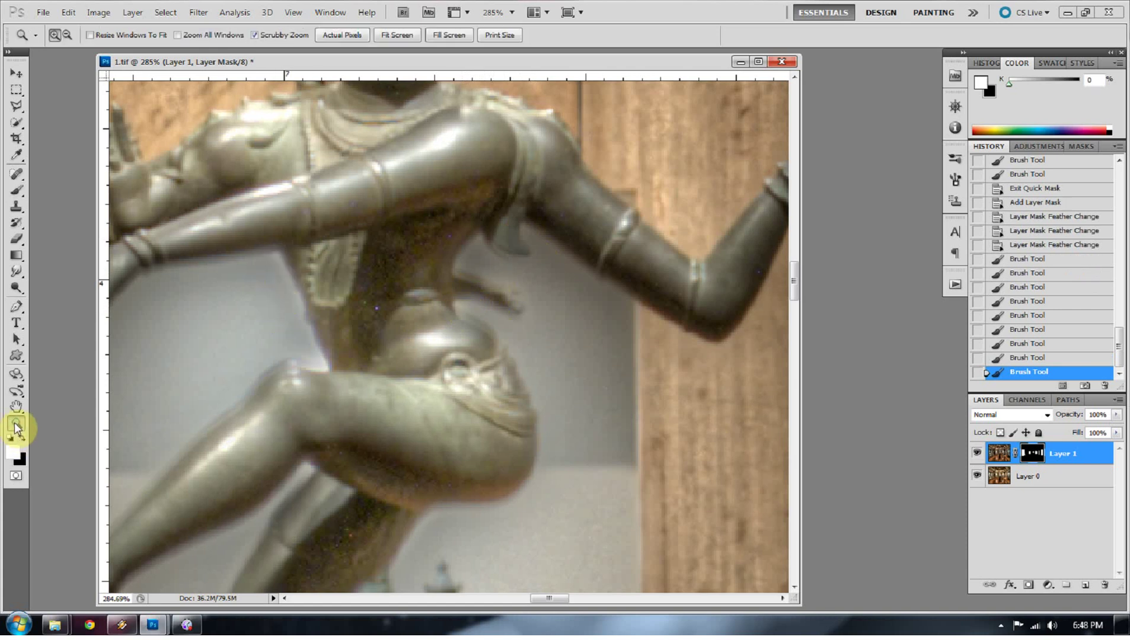
right_click(228, 384)
click(255, 392)
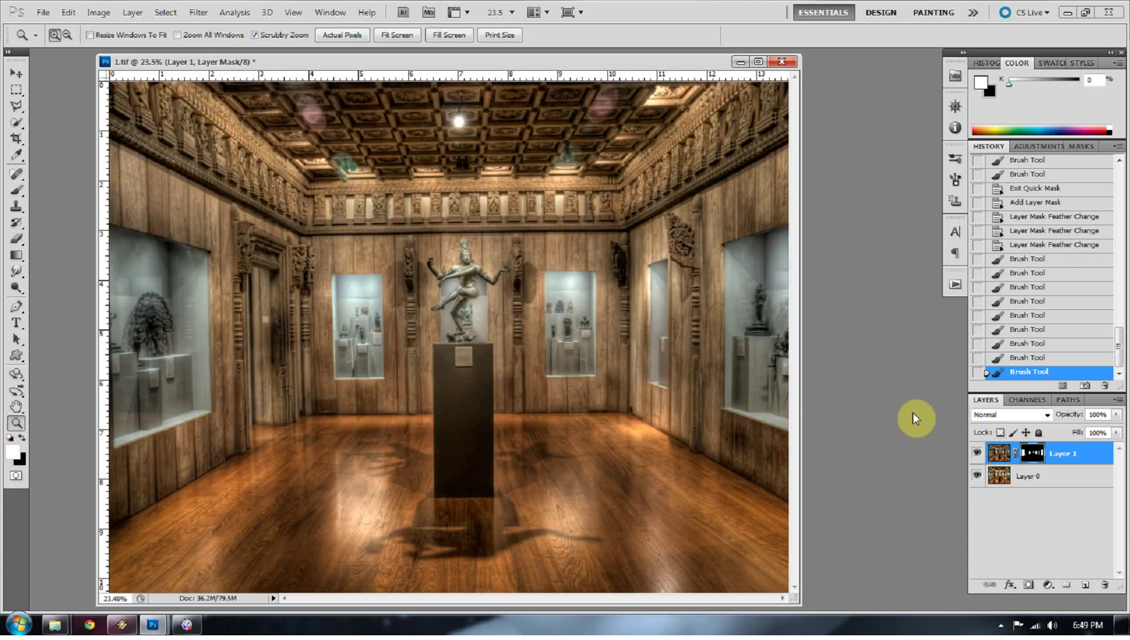
Step: Add a Levels adjustment clipped to Layer 1 with midtones raised to 1.49
click(991, 459)
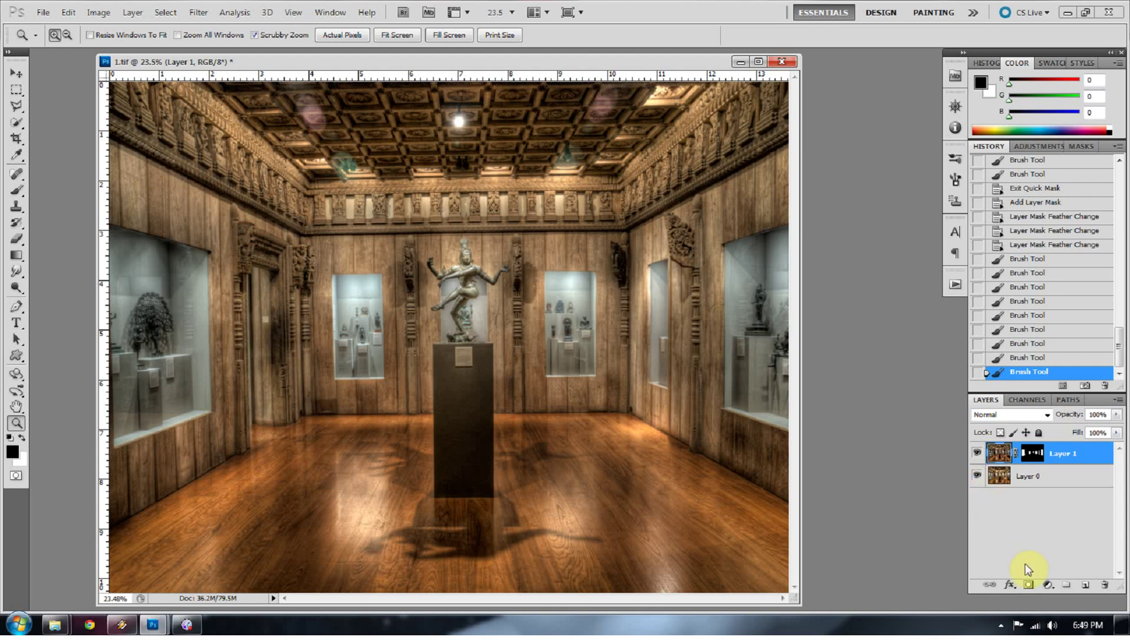
click(1043, 589)
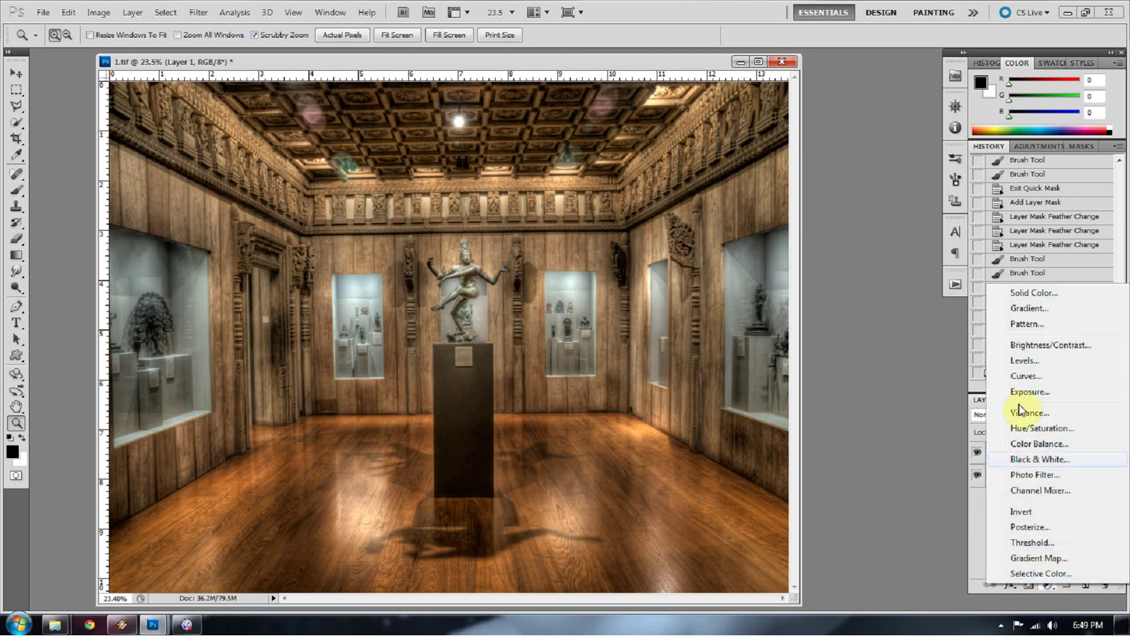
click(1020, 368)
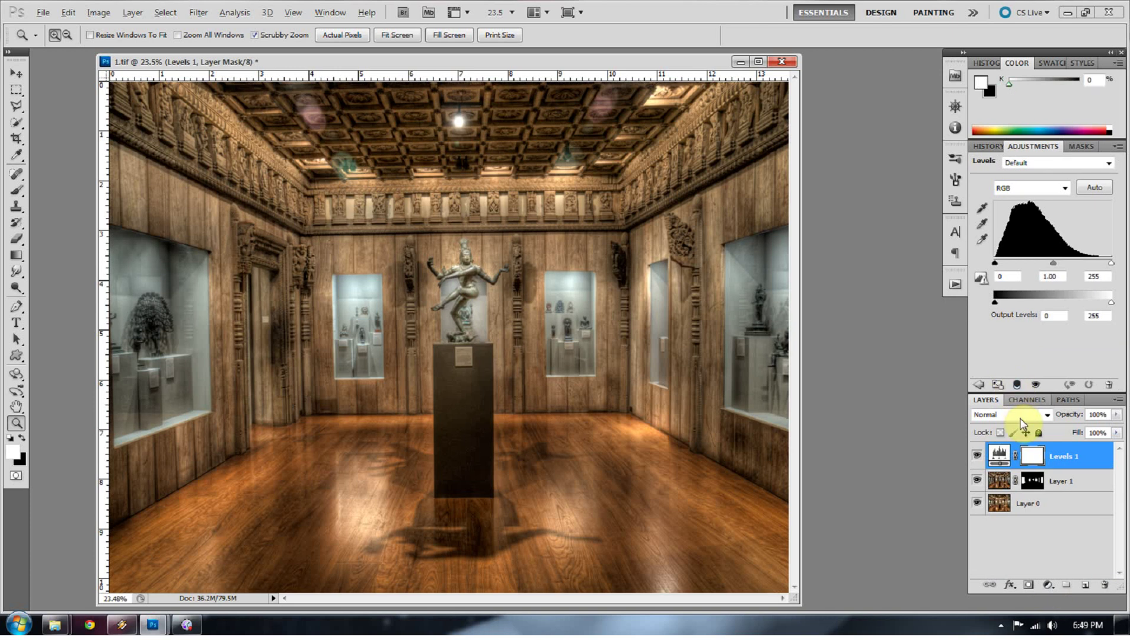
alt+click(1019, 468)
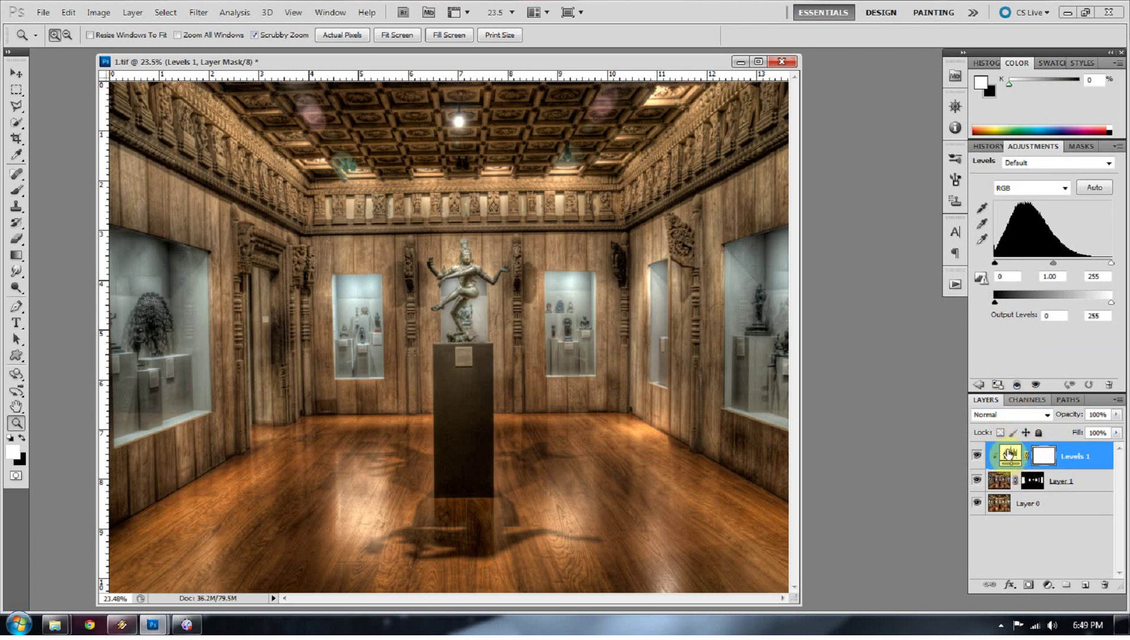
drag(1053, 267, 1036, 266)
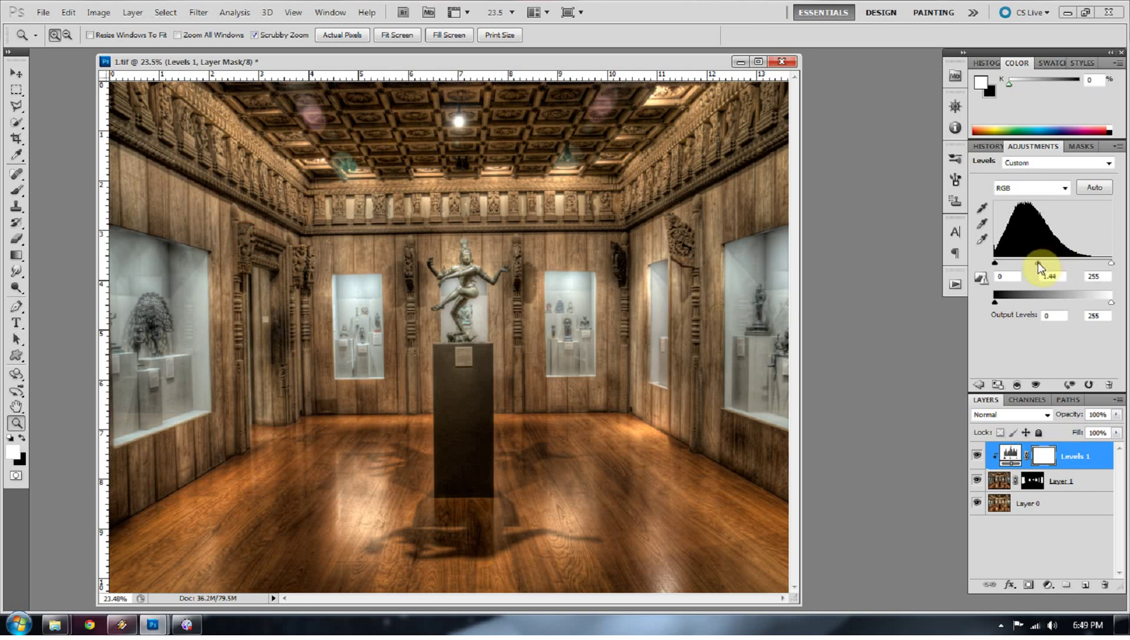
Step: Toggle Levels 1 and Layer 1 visibility to compare, then re-clip Levels 1 to Layer 1
click(978, 460)
click(982, 482)
click(977, 481)
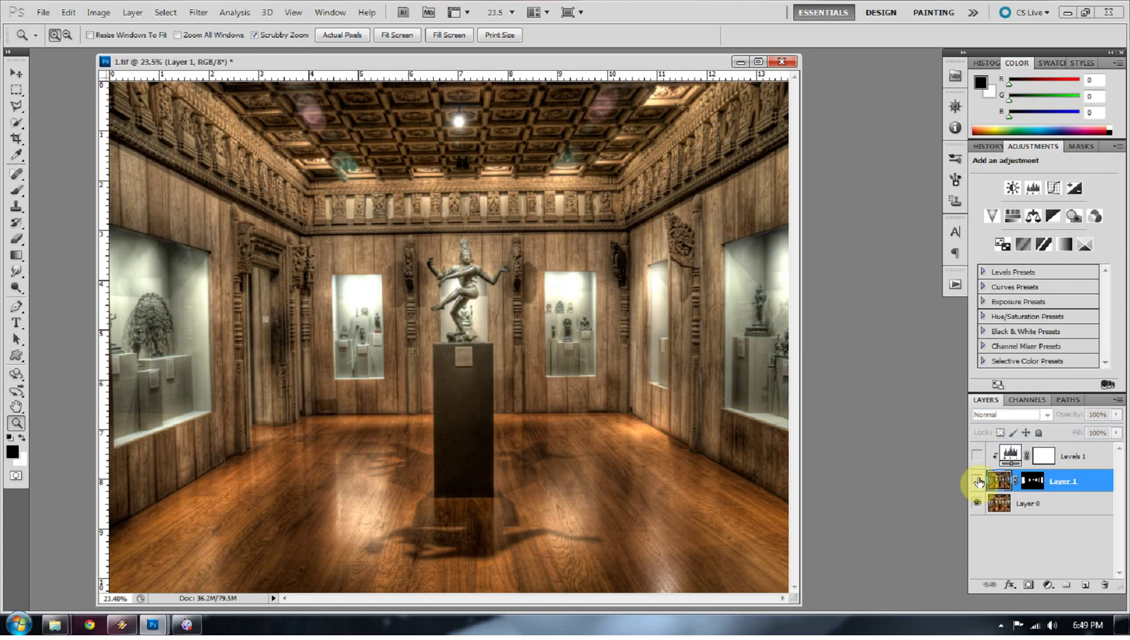
click(978, 481)
click(980, 481)
click(978, 480)
click(978, 457)
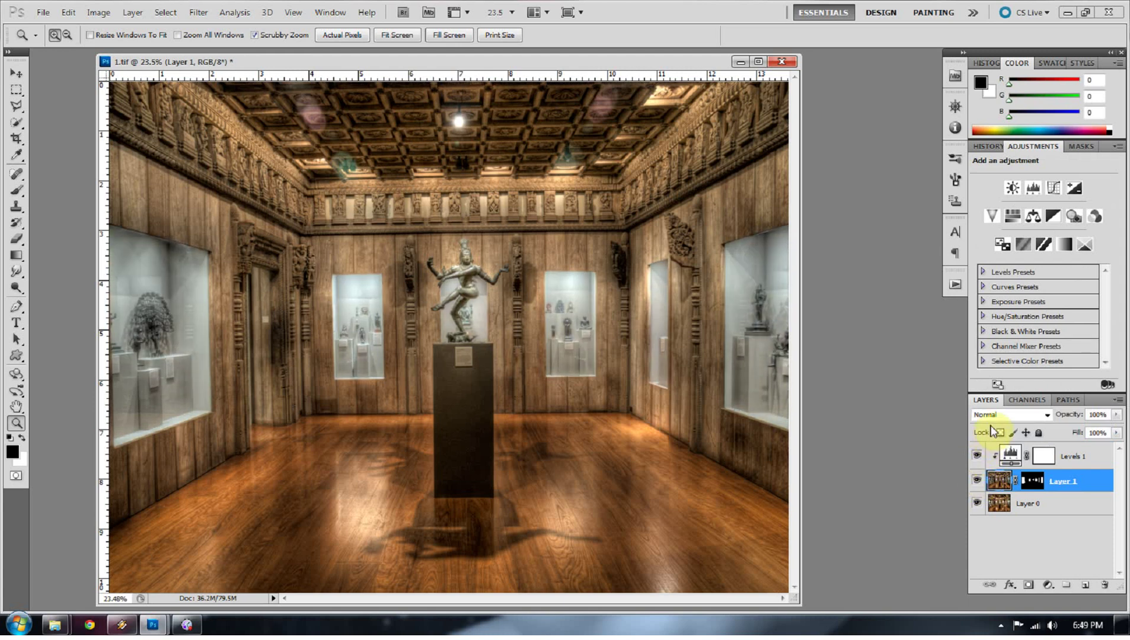
alt+click(989, 455)
Step: Measure along the frieze with the Ruler Tool, apply Straighten, and fit the image on screen
drag(473, 237, 540, 314)
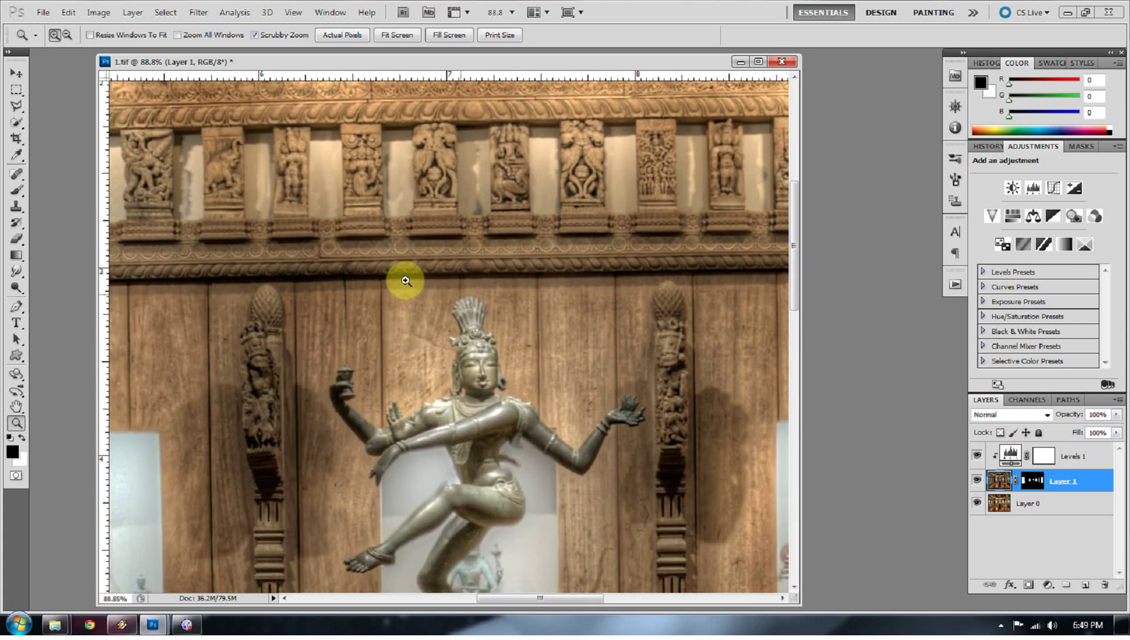
click(16, 155)
click(61, 182)
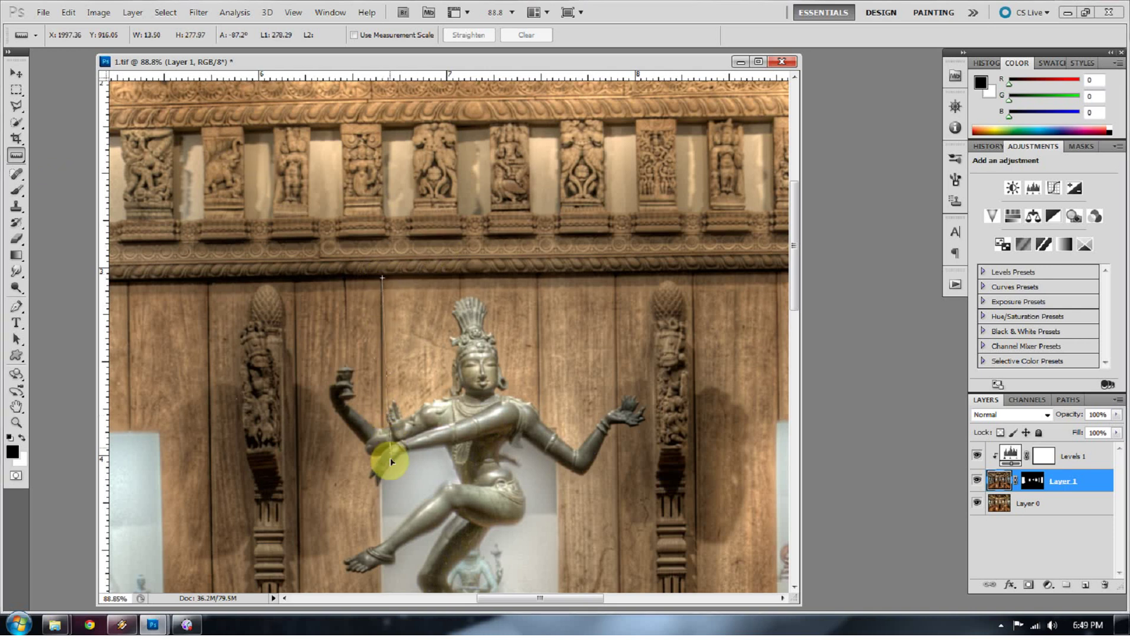
click(457, 37)
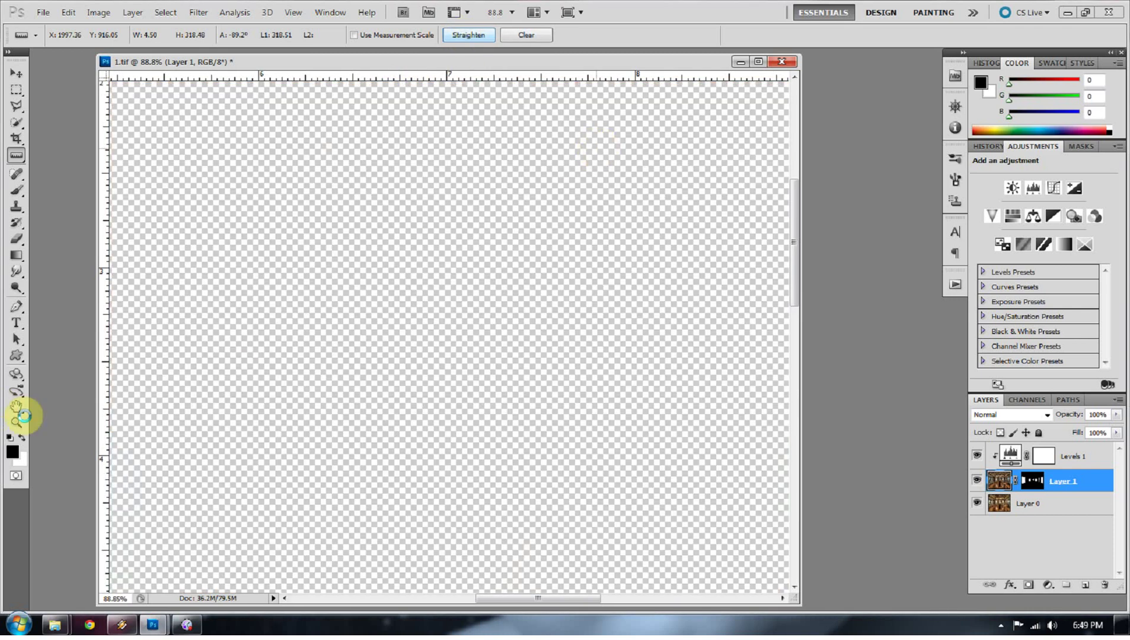
click(18, 420)
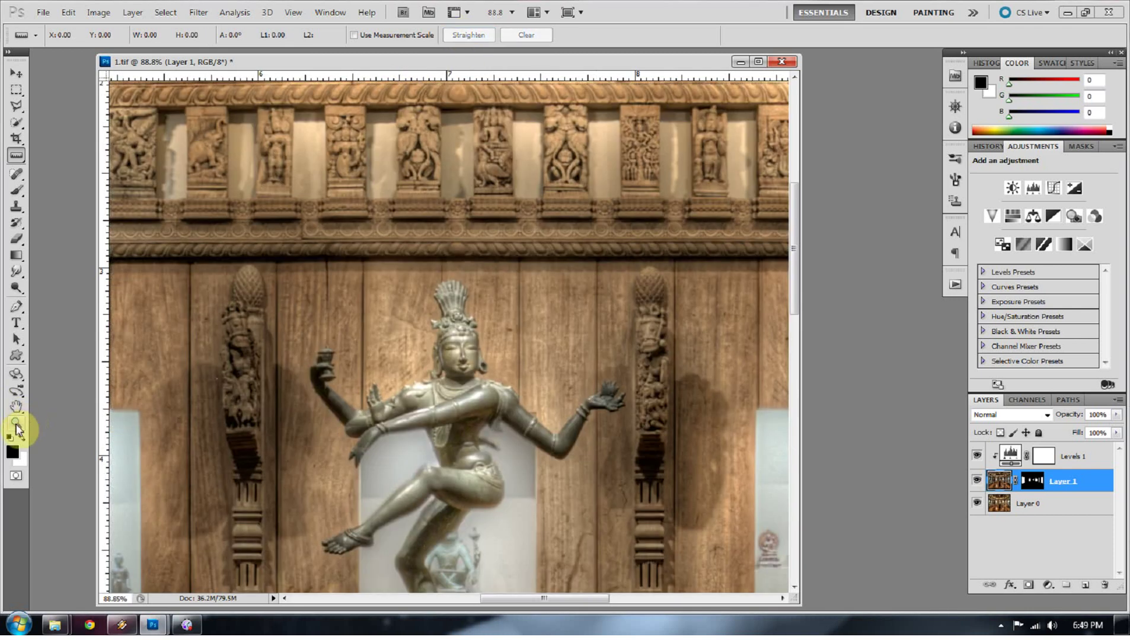
right_click(454, 256)
click(461, 264)
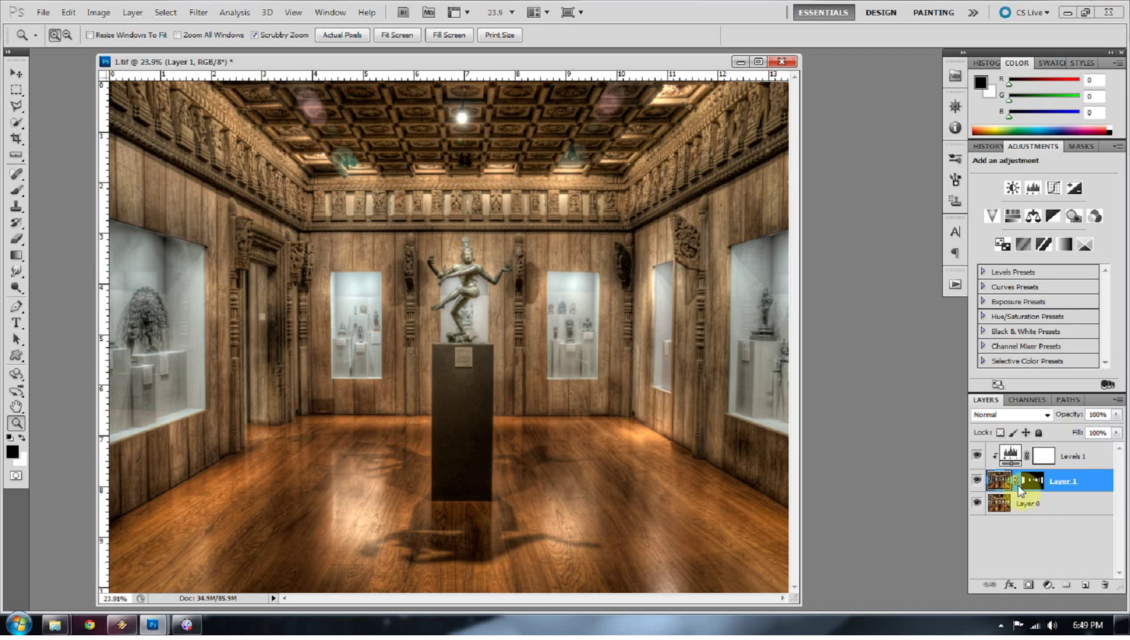
click(978, 481)
click(979, 481)
click(979, 483)
click(979, 481)
click(999, 502)
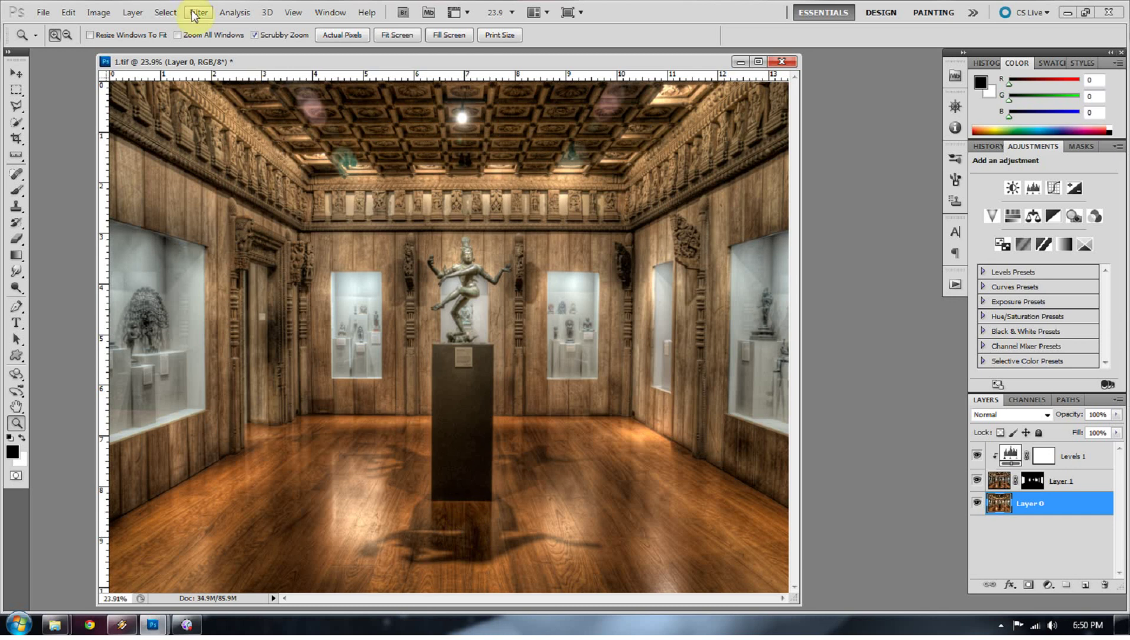
Step: Select the shadow areas with Select > Color Range set to Shadows
click(165, 13)
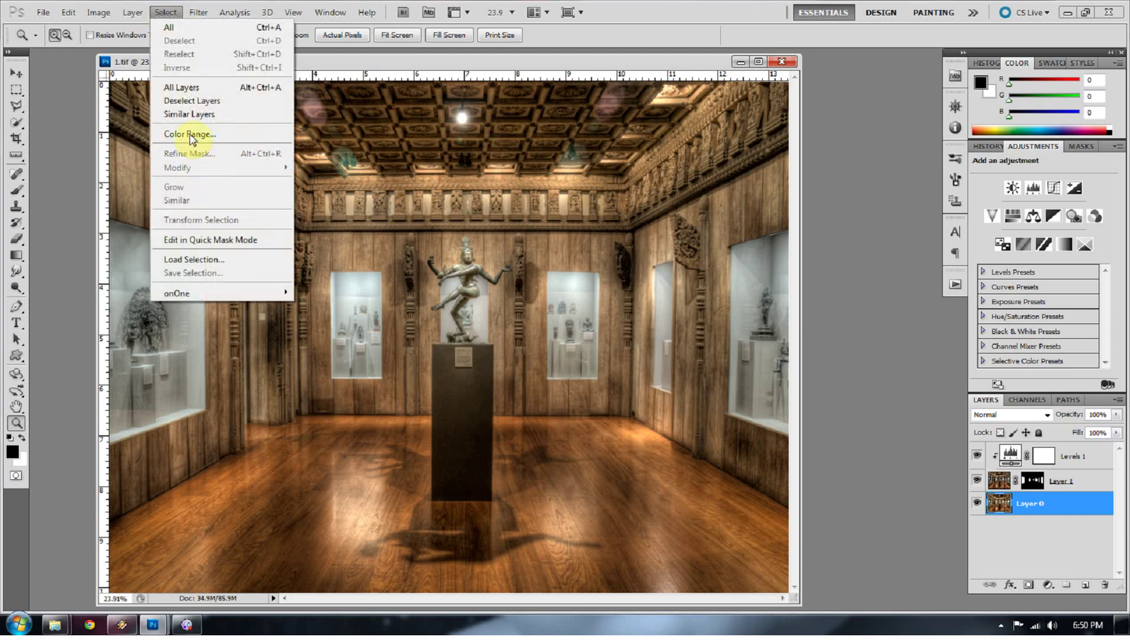
click(249, 134)
click(562, 188)
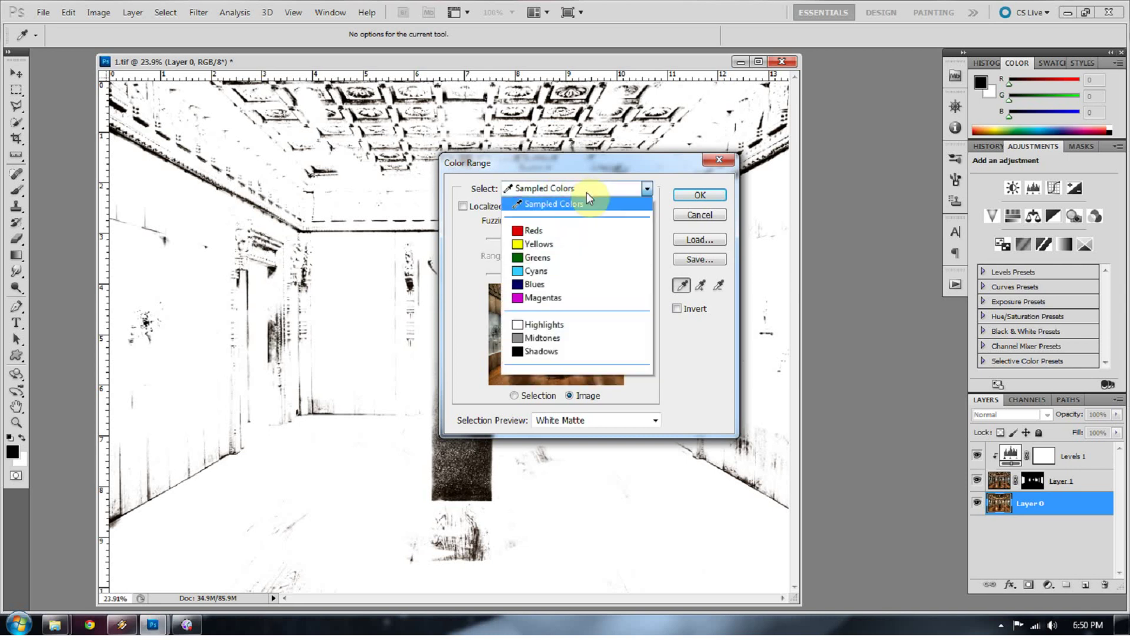
click(578, 351)
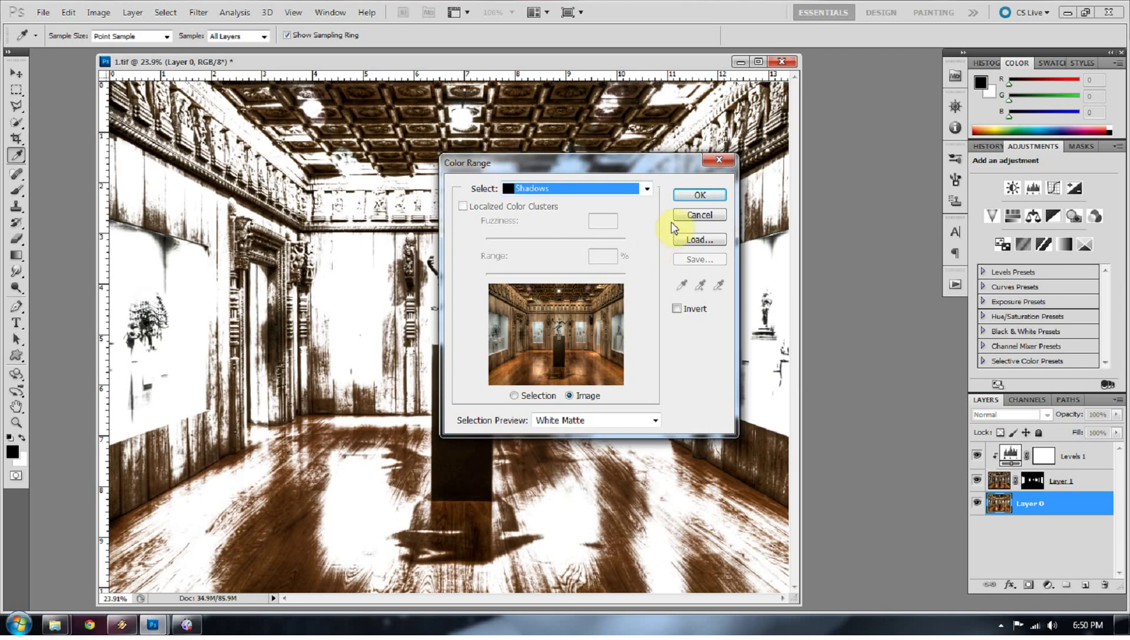
click(698, 195)
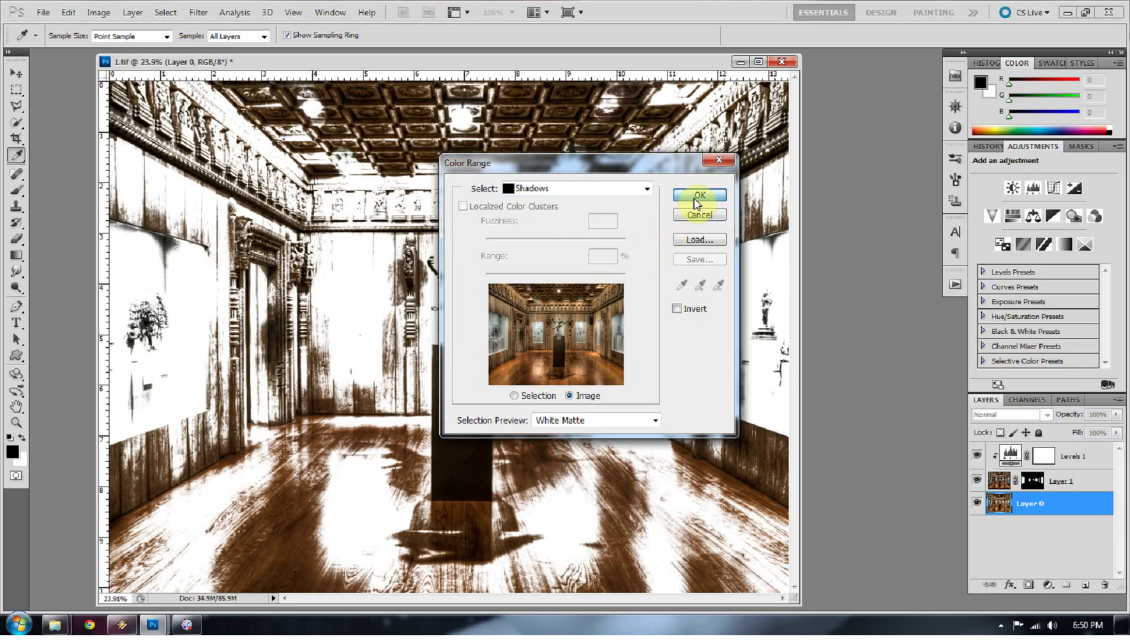
key(z)
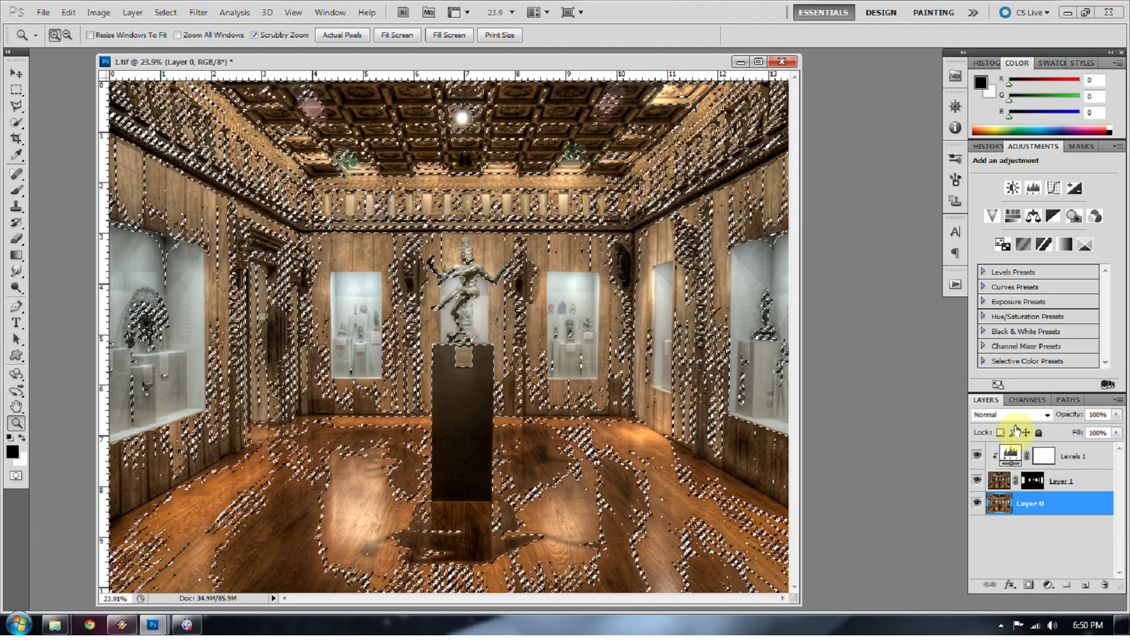
Step: Add a Curves adjustment layer masked to the shadows selection
click(997, 149)
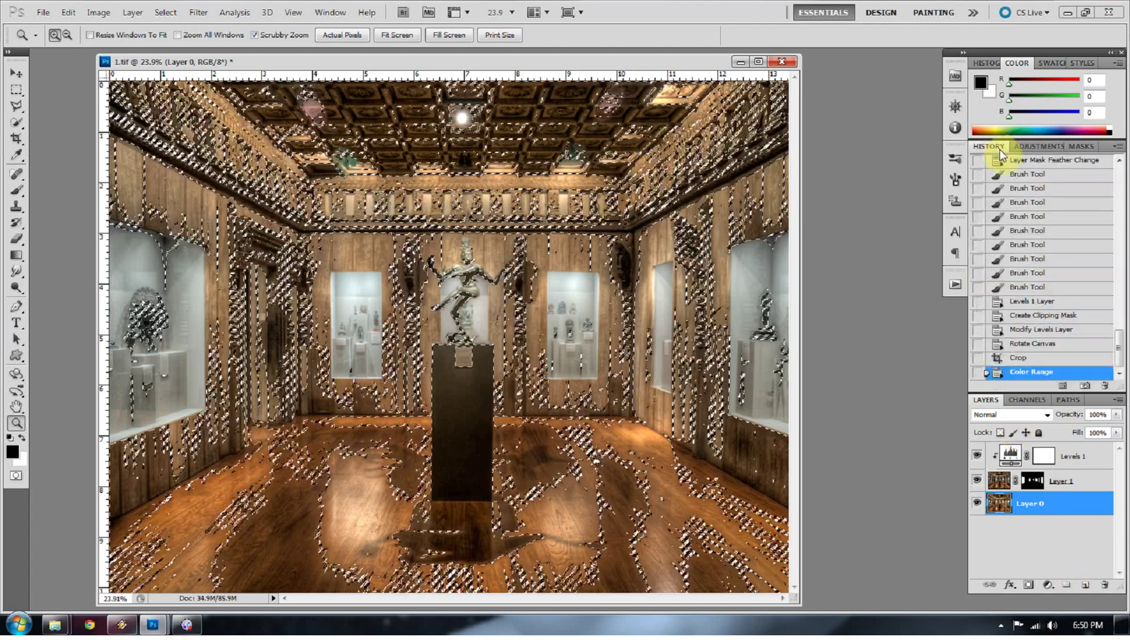
click(1048, 585)
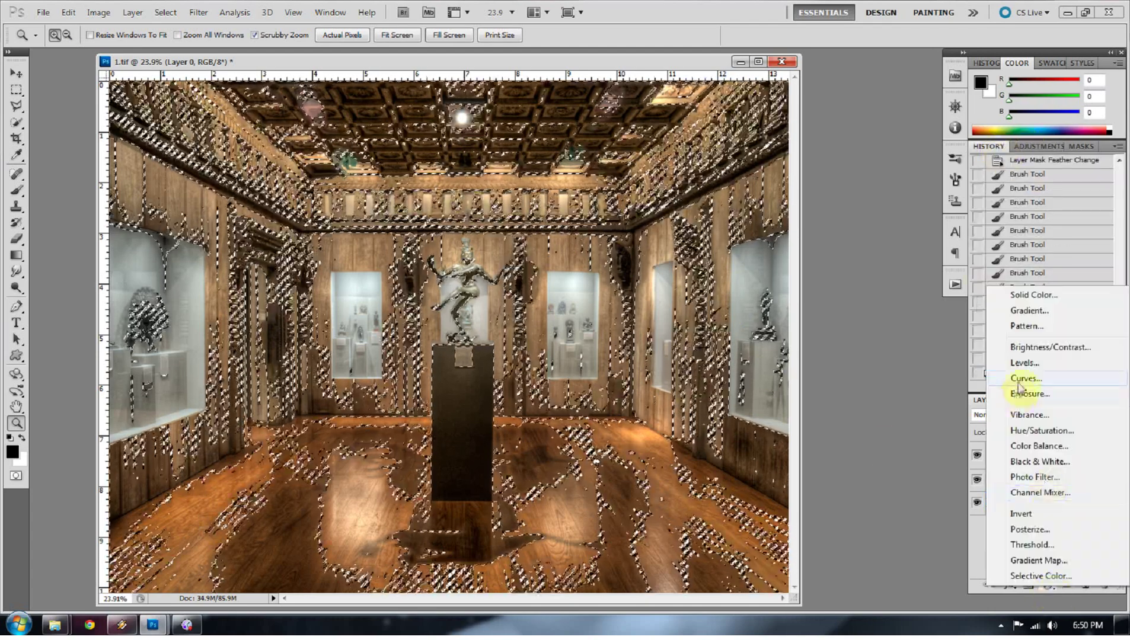
click(1026, 378)
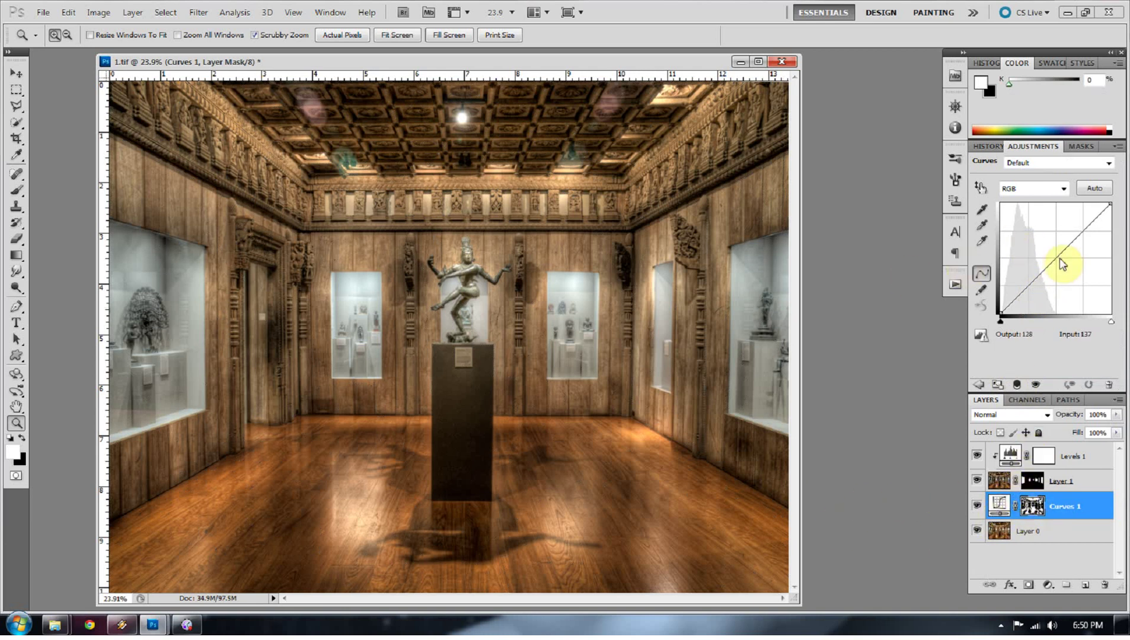
Step: Pull the Curves 1 RGB curve down to darken the shadows, then fit the image
drag(1059, 258, 1033, 288)
drag(729, 426, 791, 464)
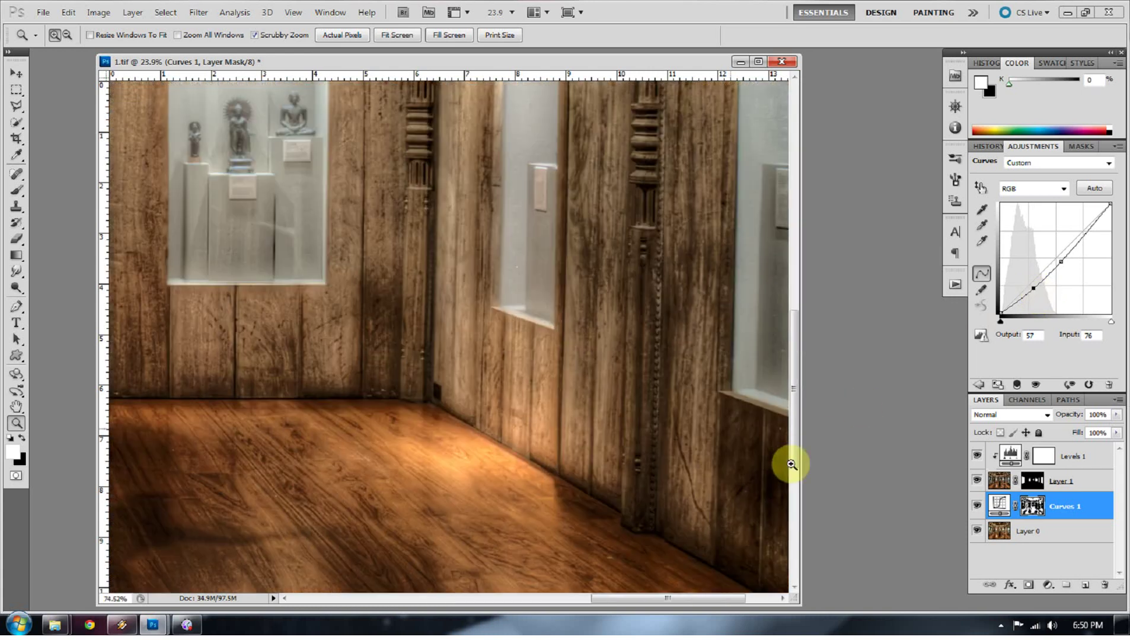
drag(670, 599, 701, 598)
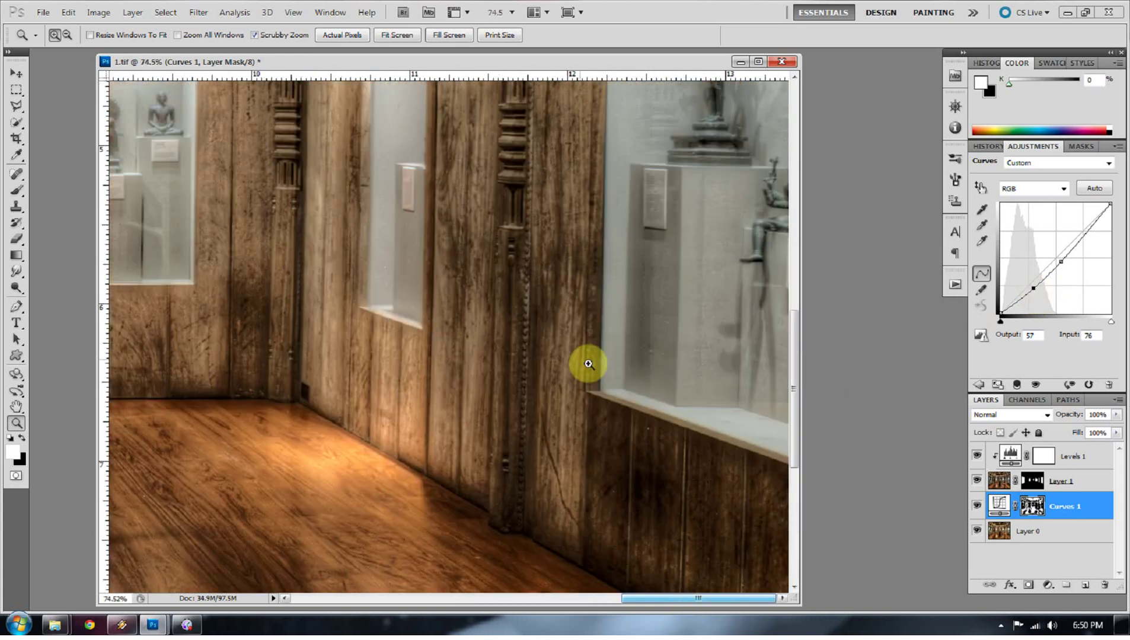
right_click(568, 327)
click(596, 336)
Step: Feather the Curves 1 mask to 51 px and hide the layer to compare
click(1034, 505)
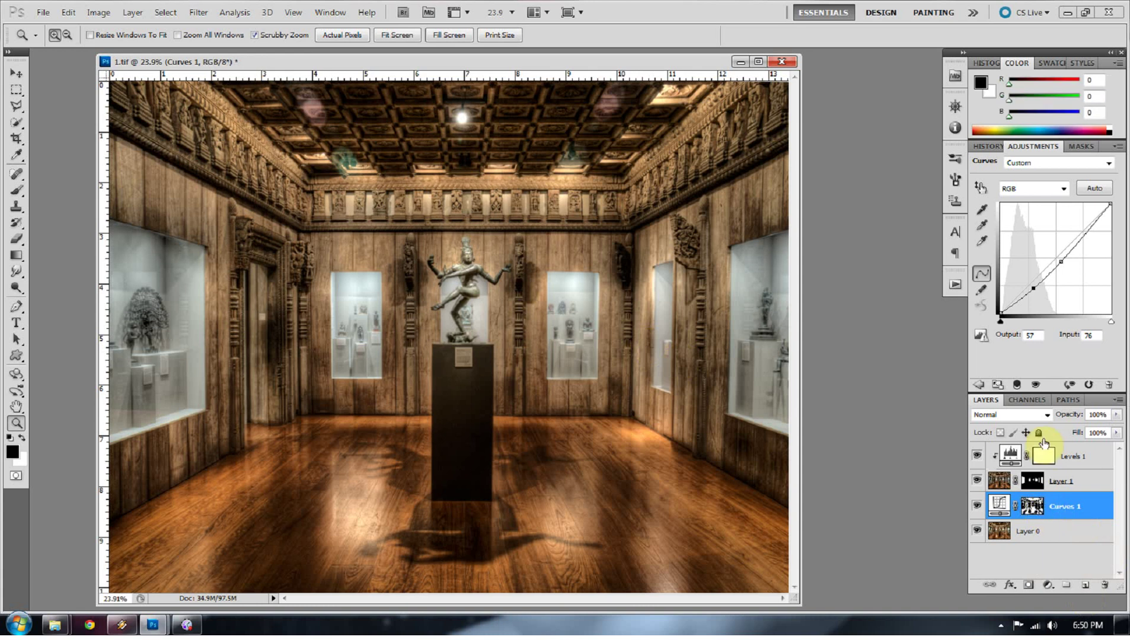
click(1032, 506)
click(1082, 147)
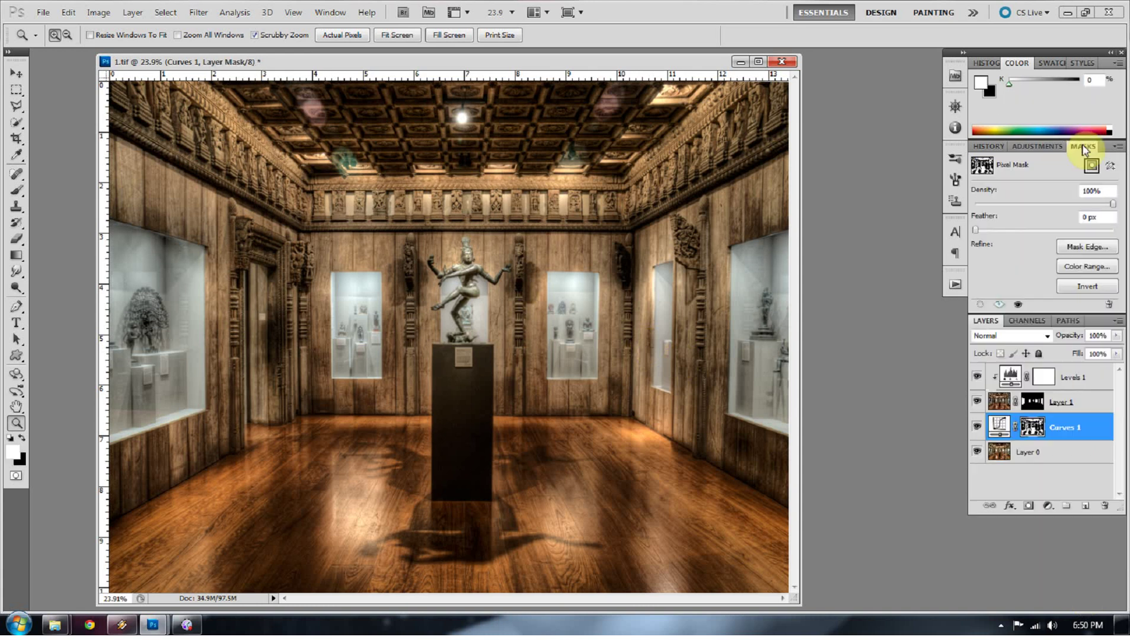
drag(976, 231, 1062, 231)
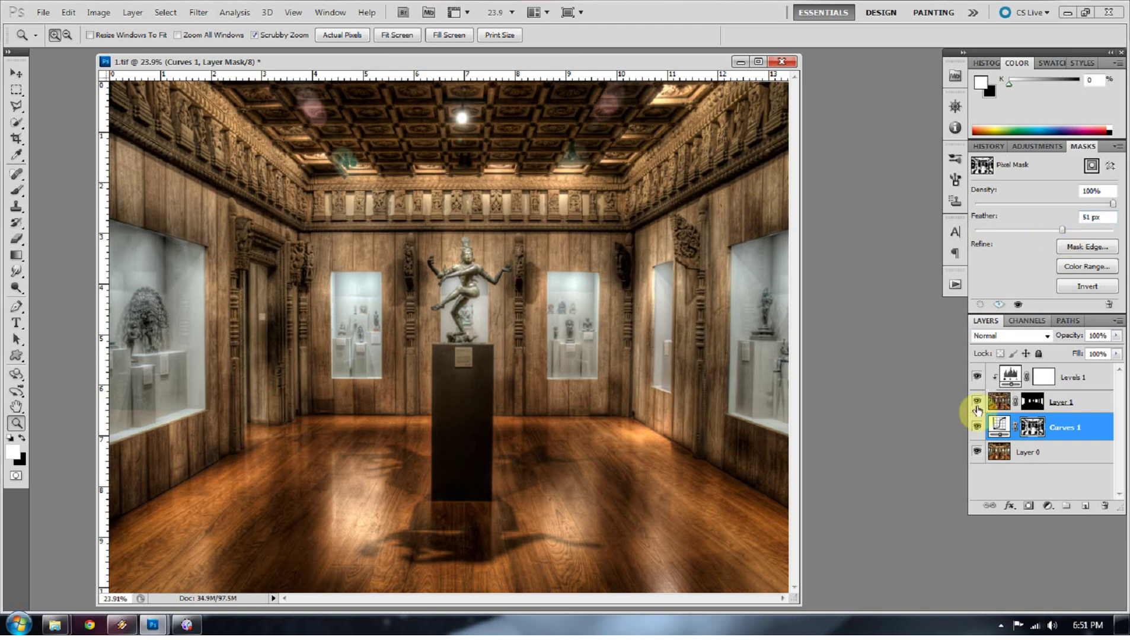
click(975, 426)
click(976, 426)
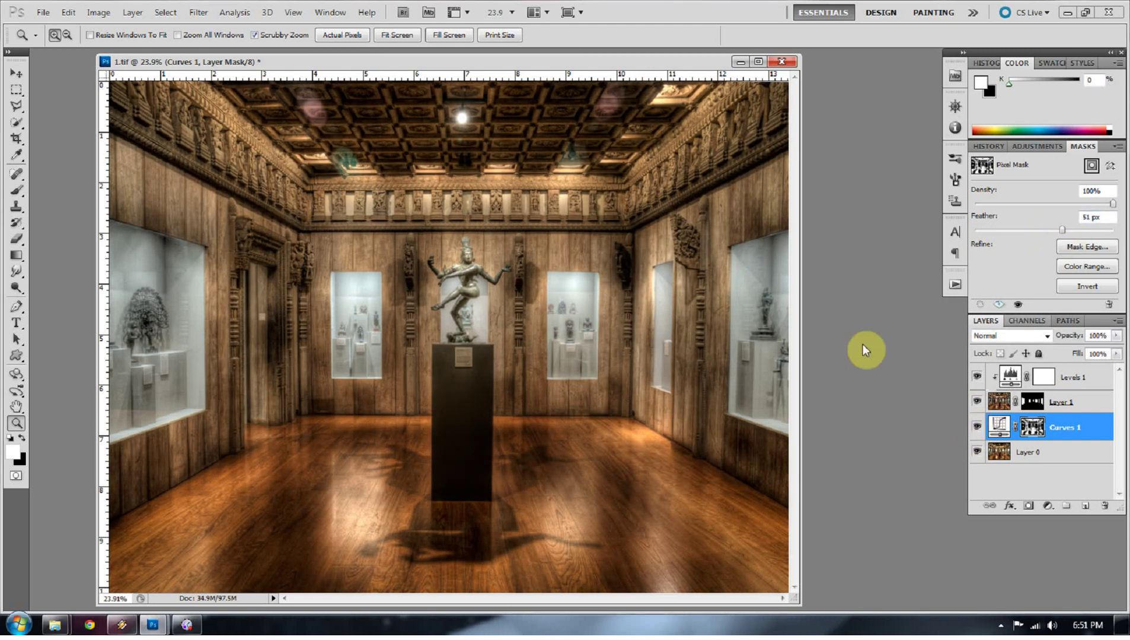